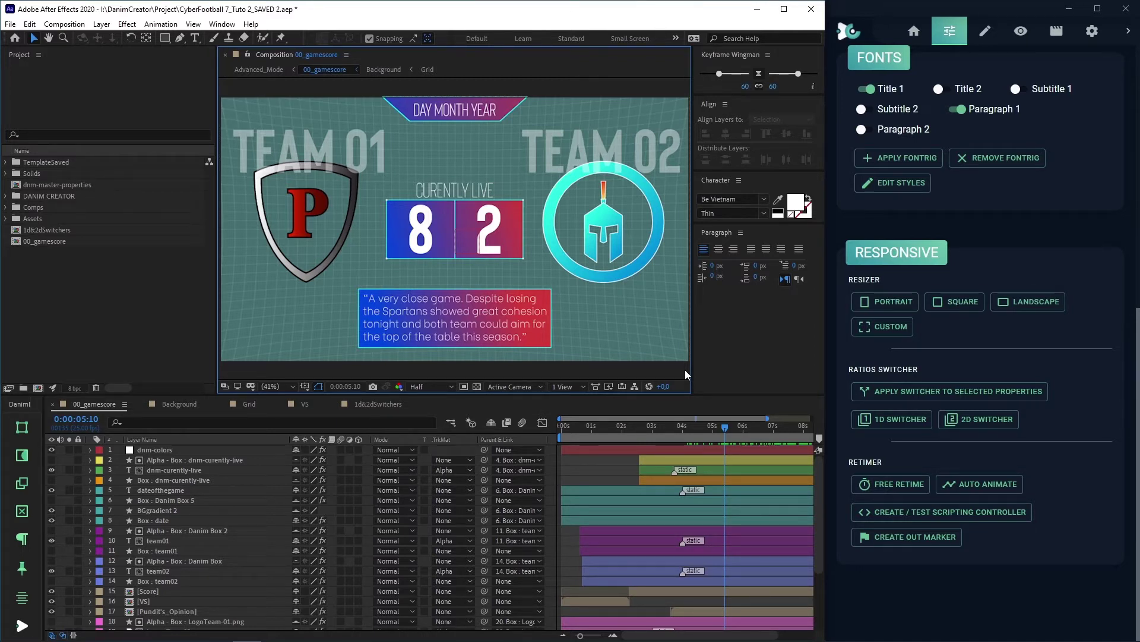
Preview the 00_gamescore composition in the square and portrait formats with the responsive resizer.
click(971, 303)
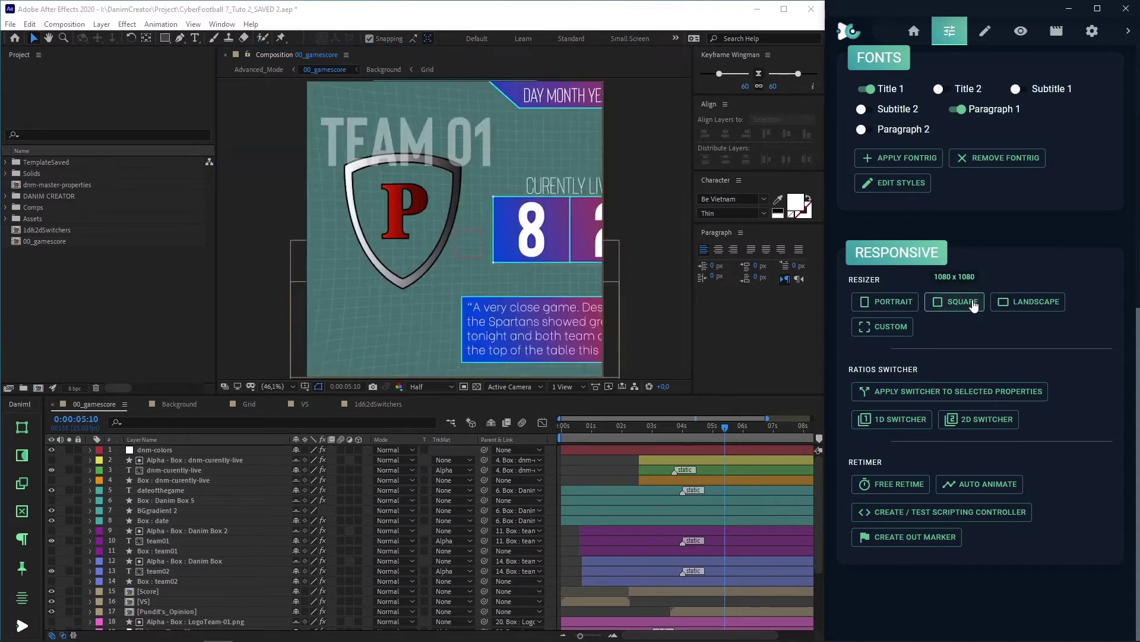
click(896, 303)
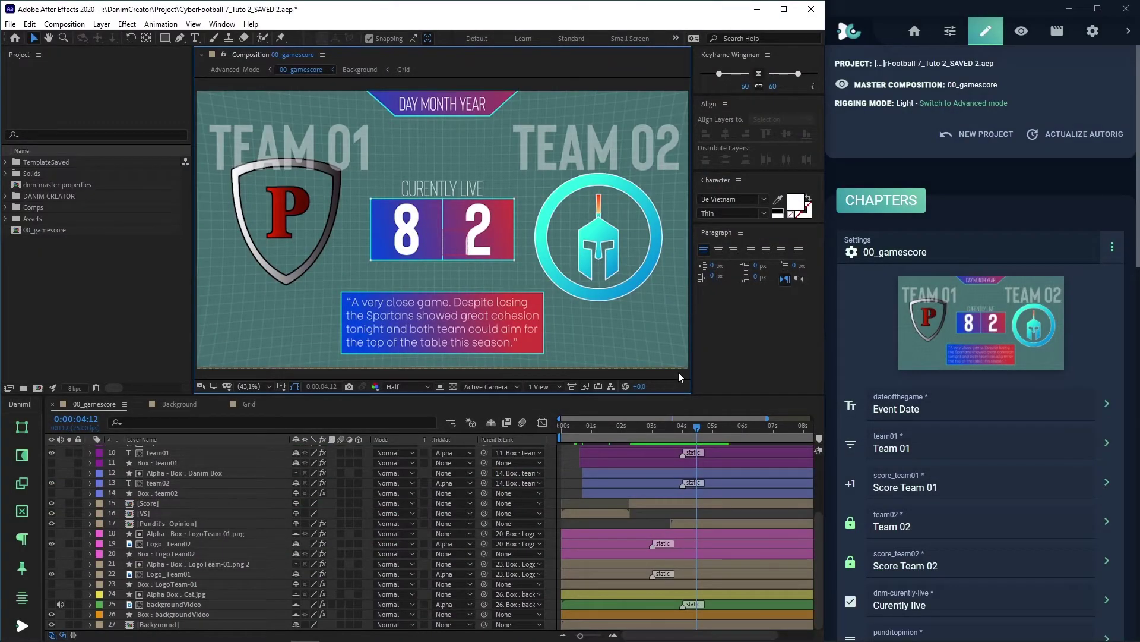
Set the 00_gamescore composition's width to 1080 px in its composition settings.
key(ctrl+k)
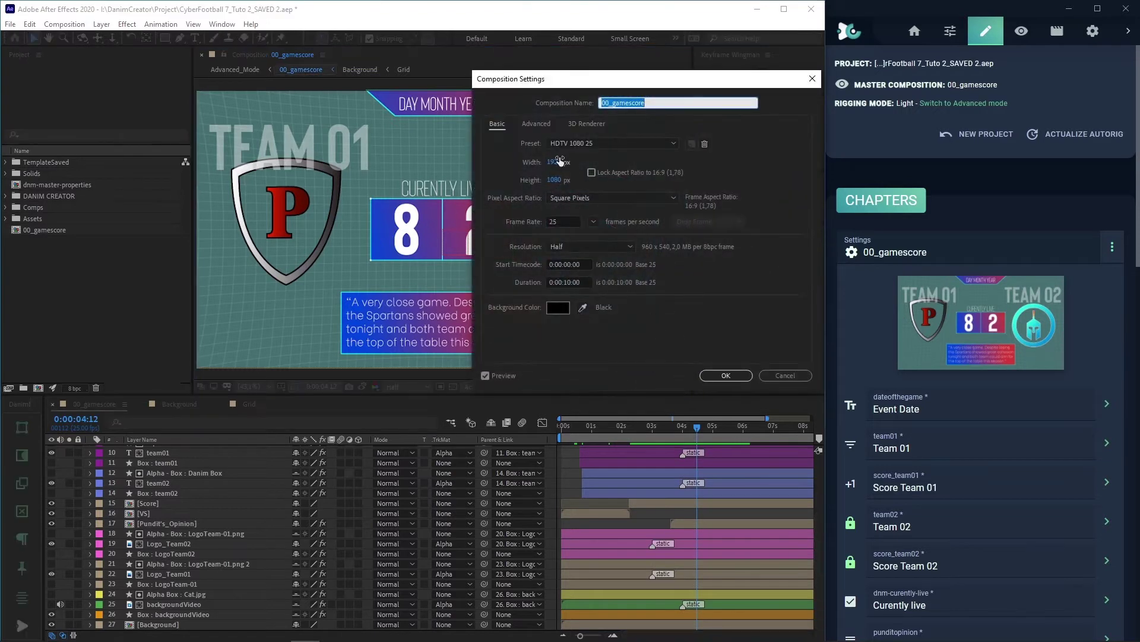
click(560, 160)
text(1080)
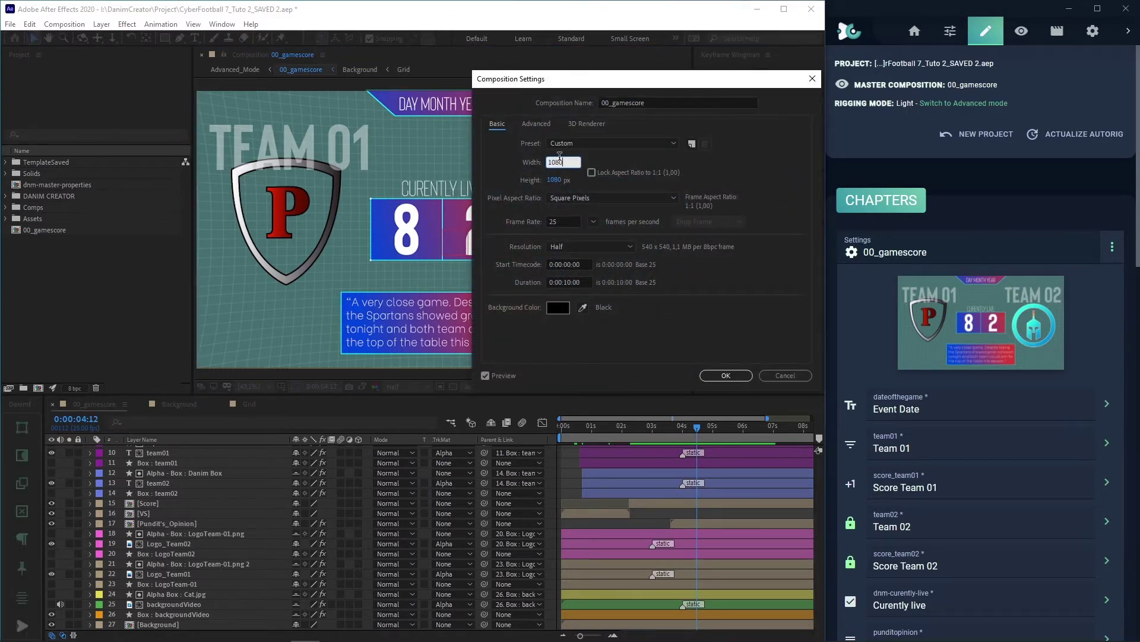
key(Return)
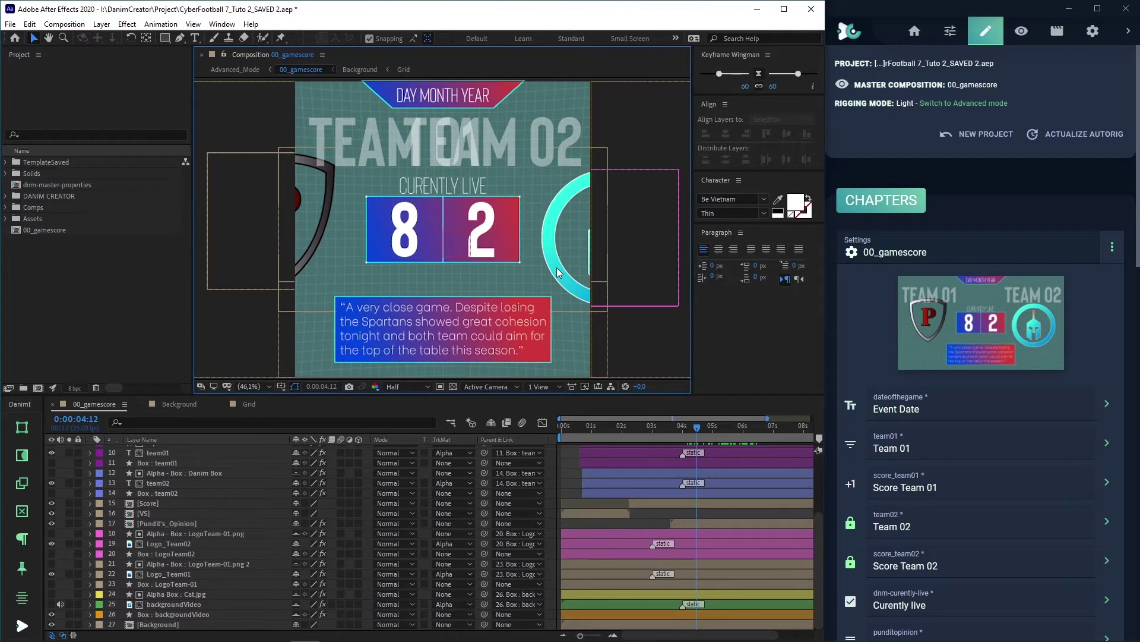
Inspect the nested Background and Grid compositions for their frame size, and return to 00_gamescore.
double_click(194, 624)
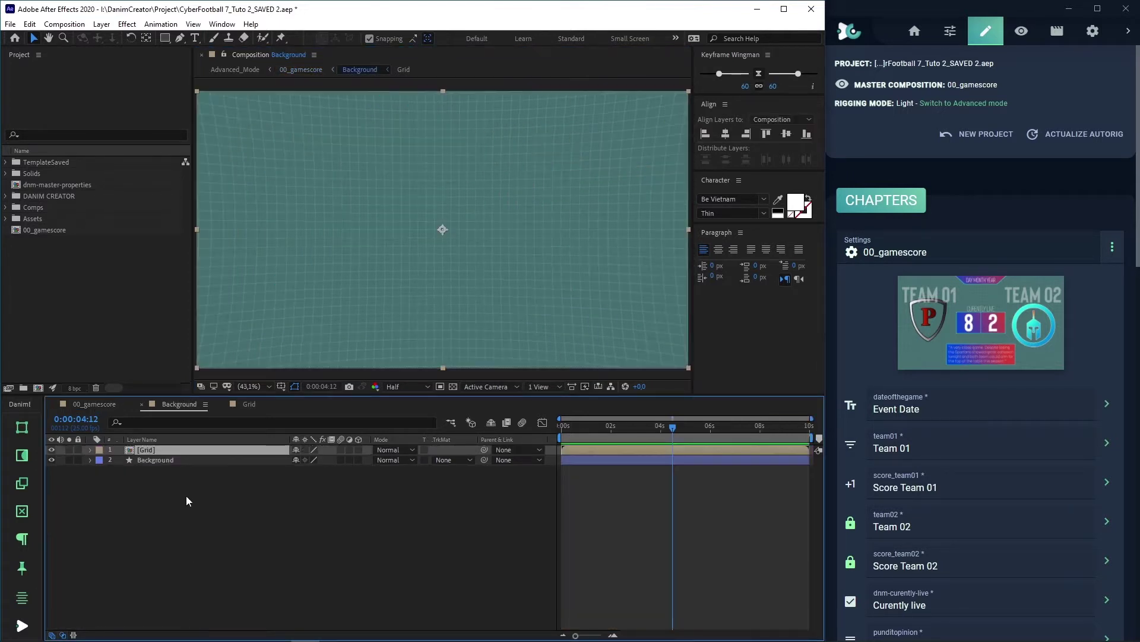
double_click(195, 449)
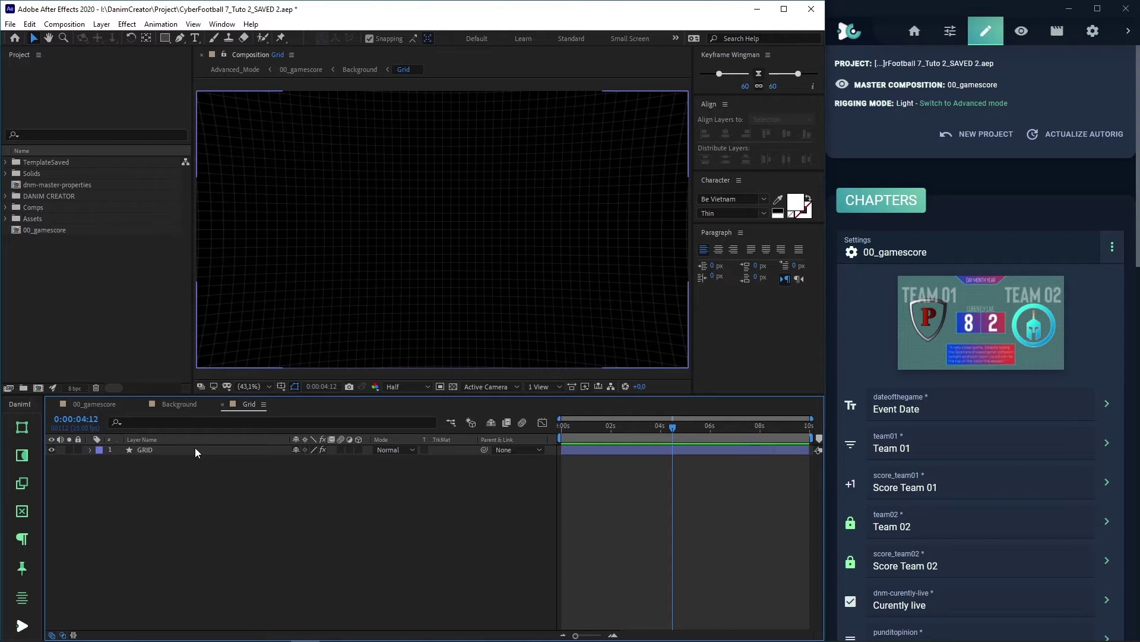
click(109, 406)
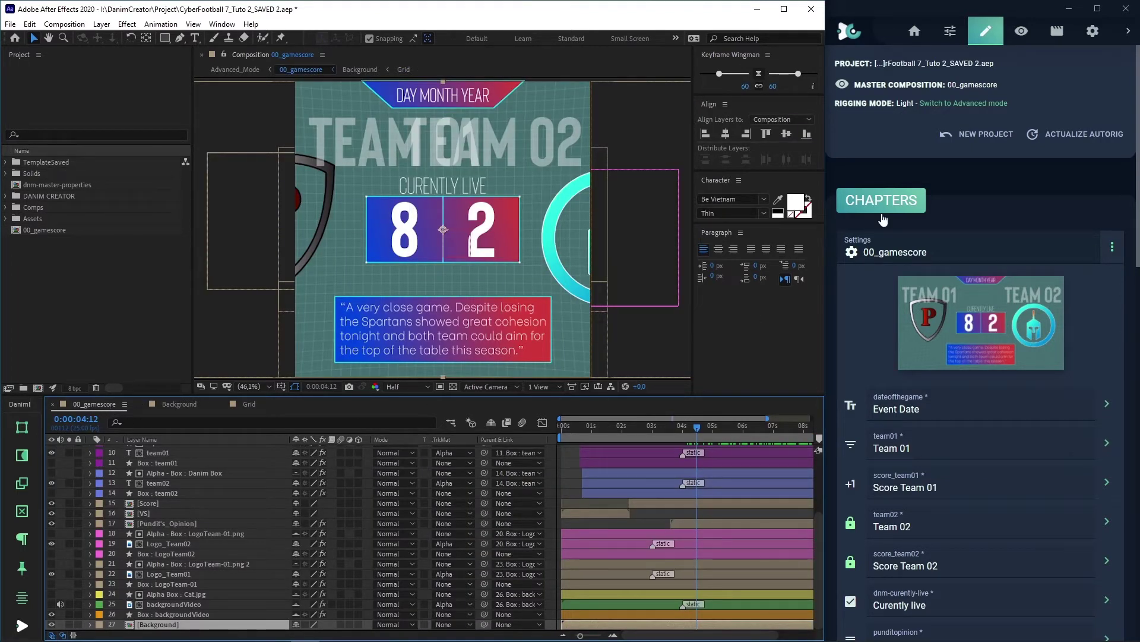
Resize 00_gamescore with the responsive resizer, first to landscape 1920 x 1080 and from there to square.
click(951, 31)
scroll(1018, 313, down, 8)
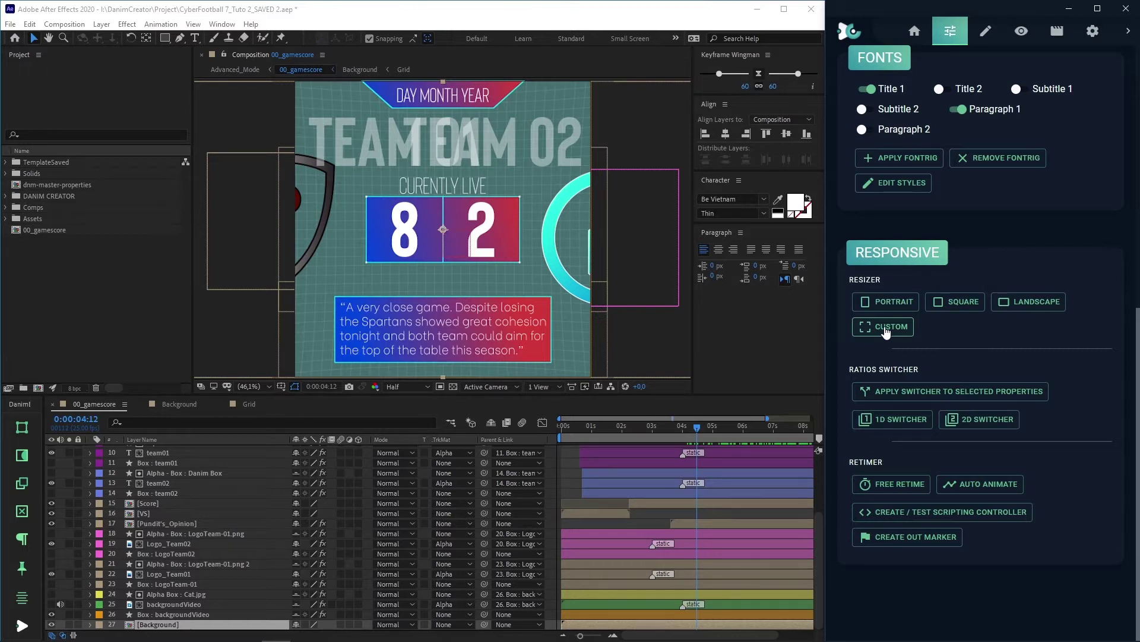
click(1034, 310)
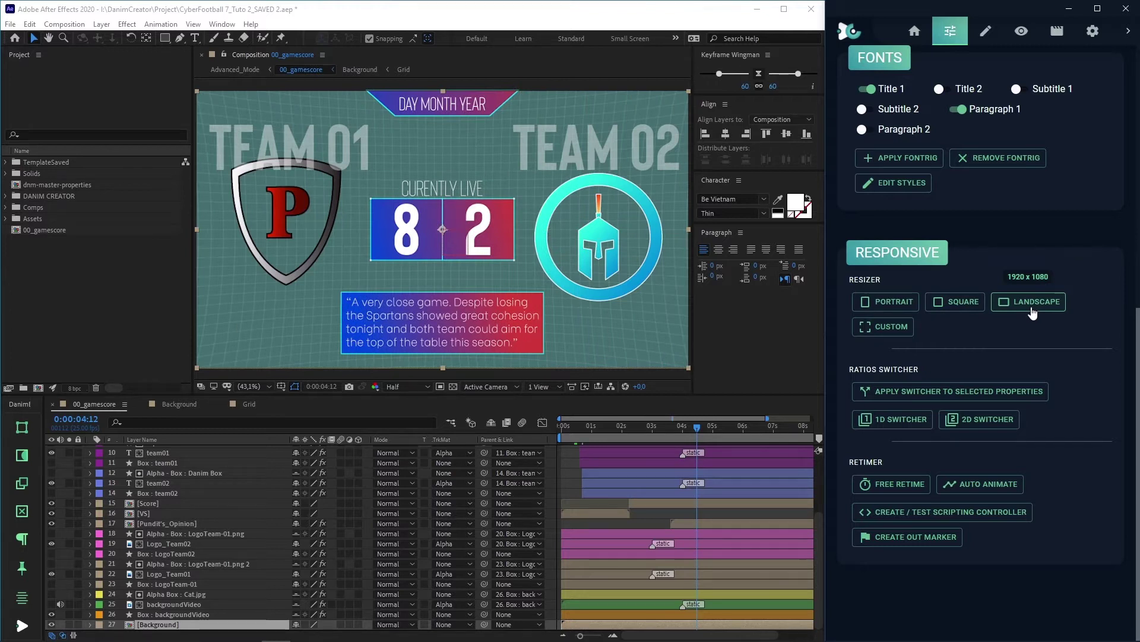
click(958, 305)
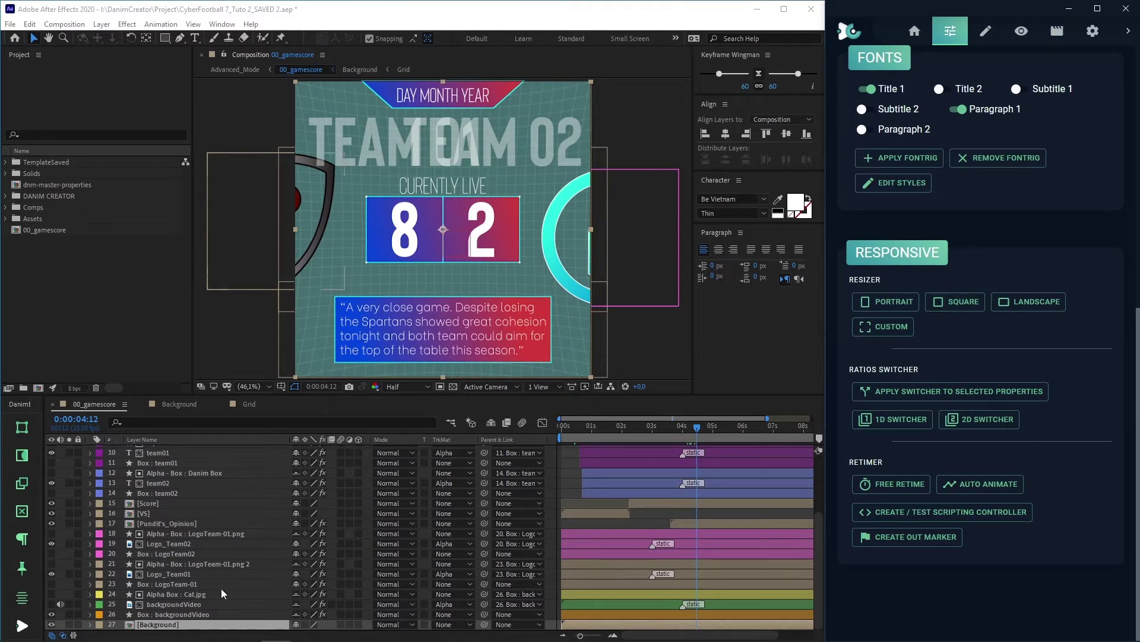
Check how the resizer affected the nested Background and Grid compositions, and return to 00_gamescore.
double_click(215, 624)
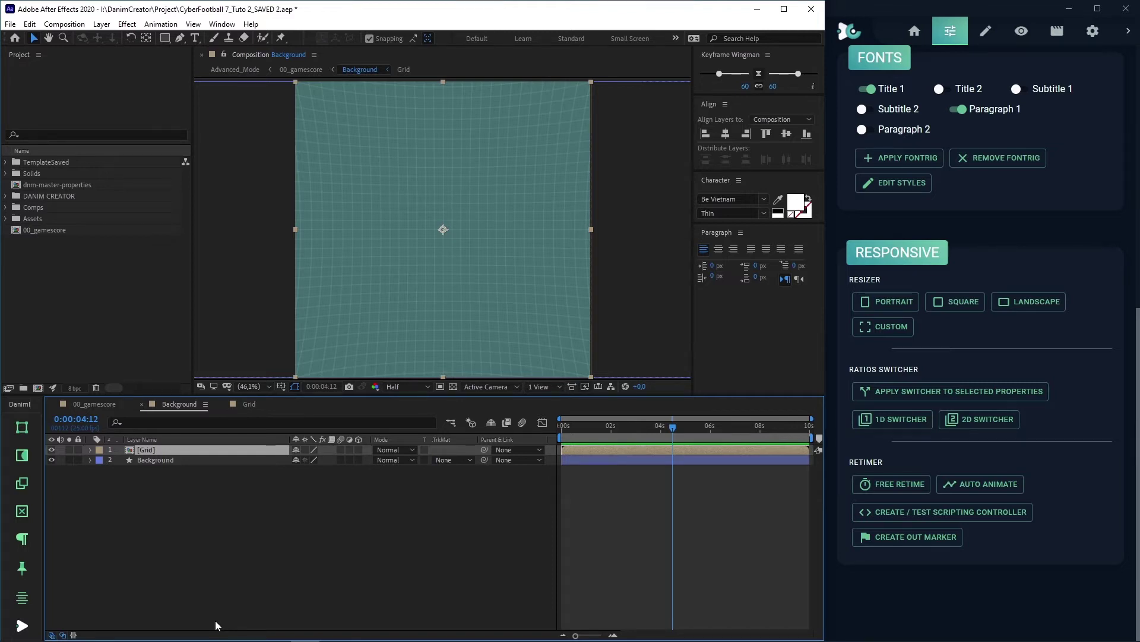
double_click(205, 450)
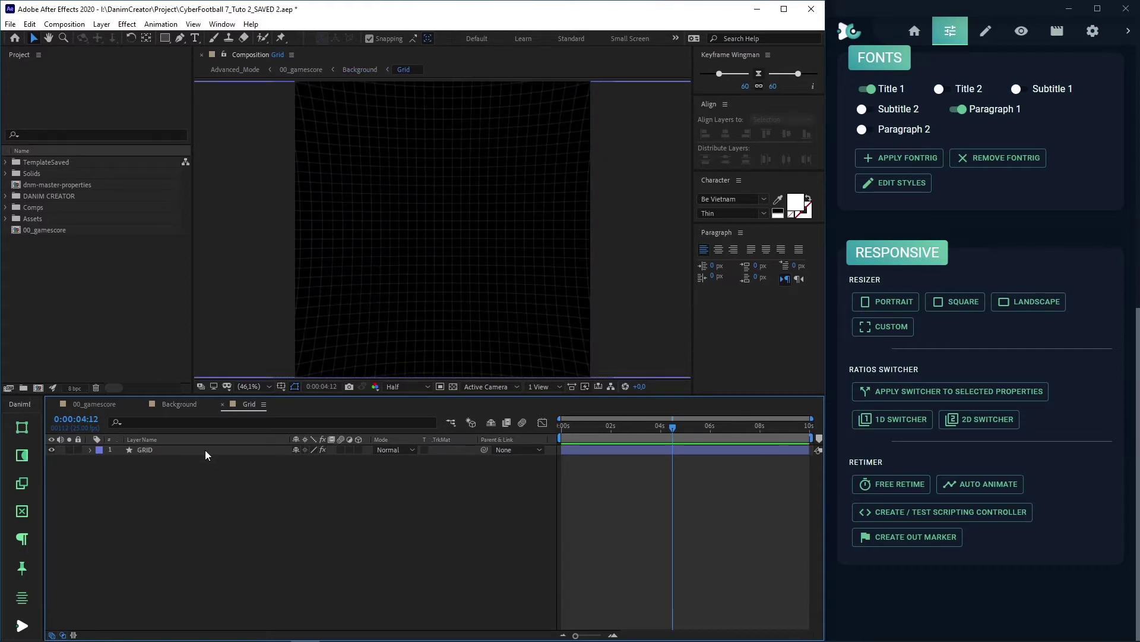
click(113, 408)
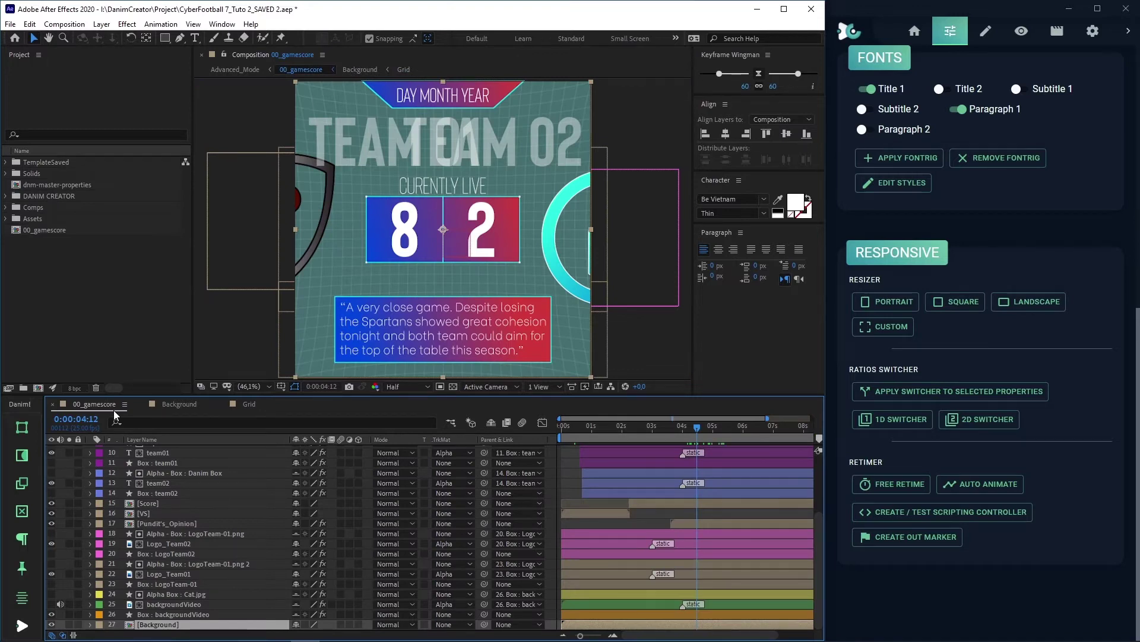
Open the VS precomposition at 0:00:00:12 and check its width and height in the composition settings.
double_click(165, 511)
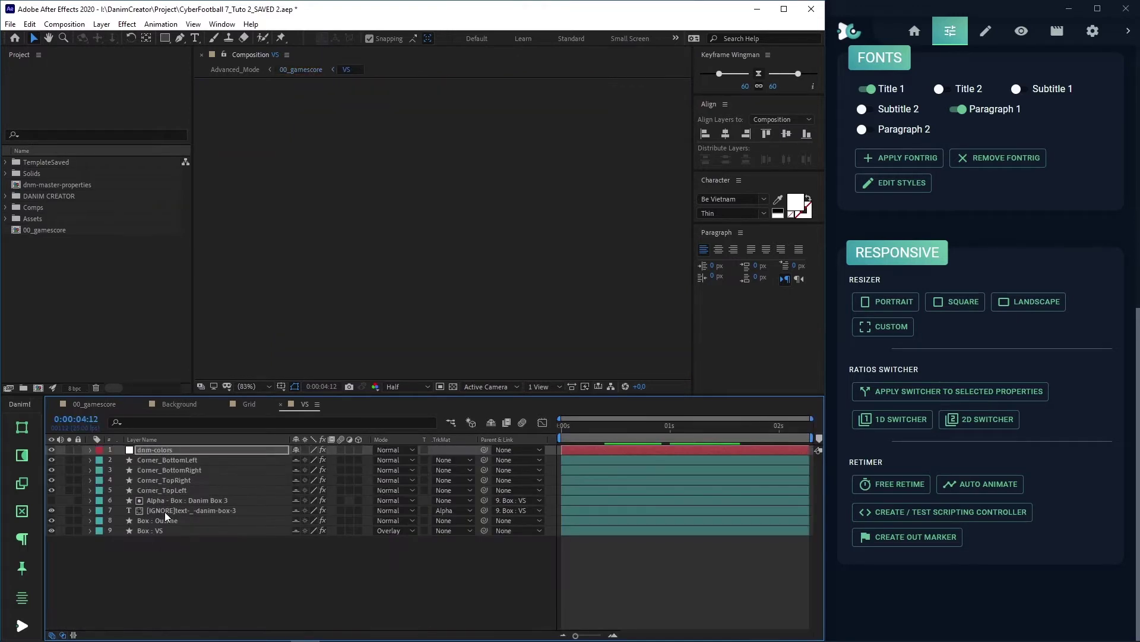
click(614, 432)
key(ctrl+k)
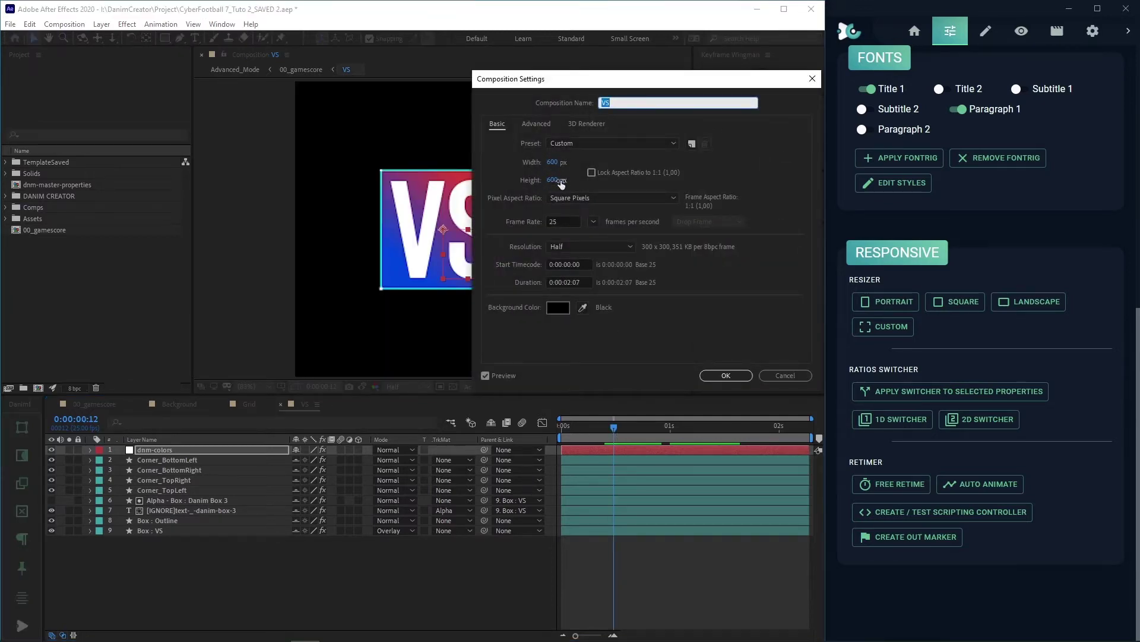
click(781, 375)
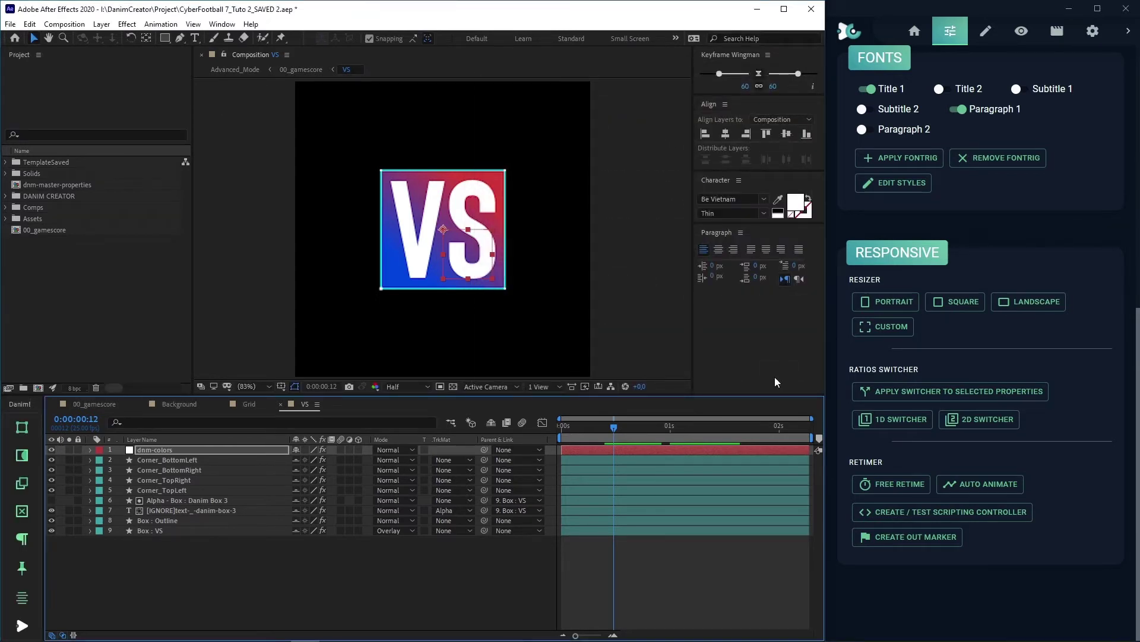
Return to 00_gamescore and reveal the Background layer's Scale property.
click(95, 404)
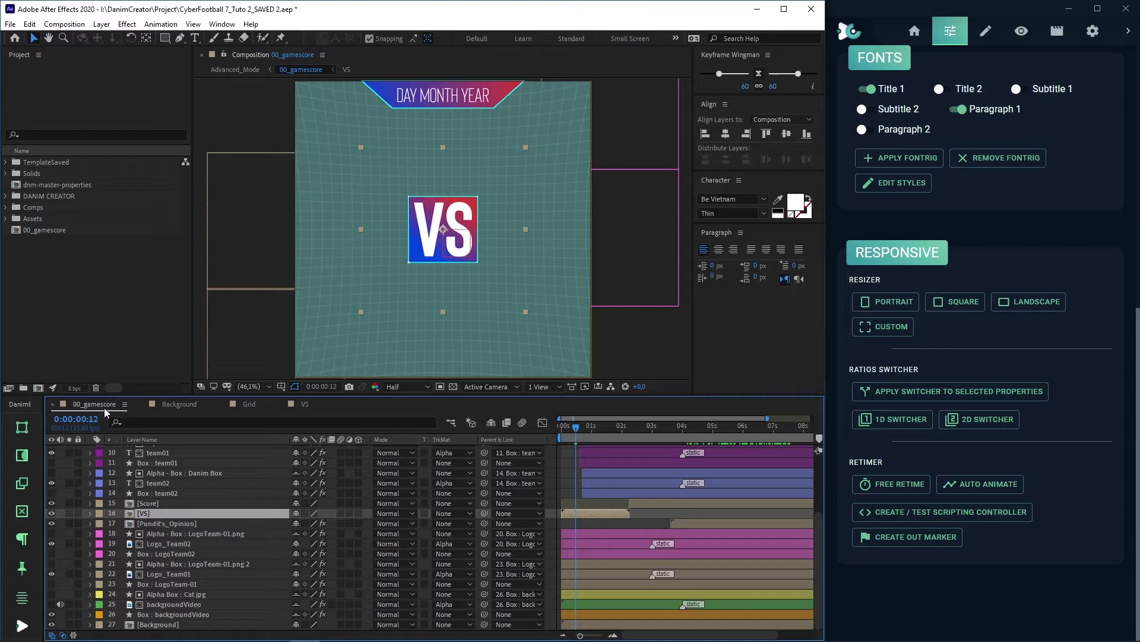
click(147, 625)
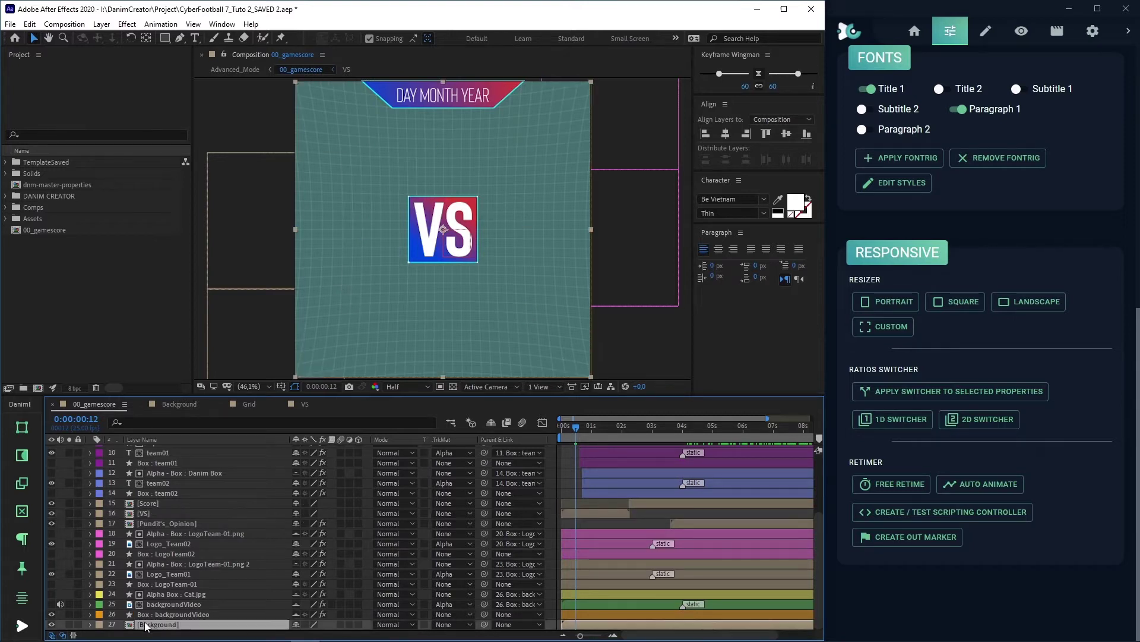
key(s)
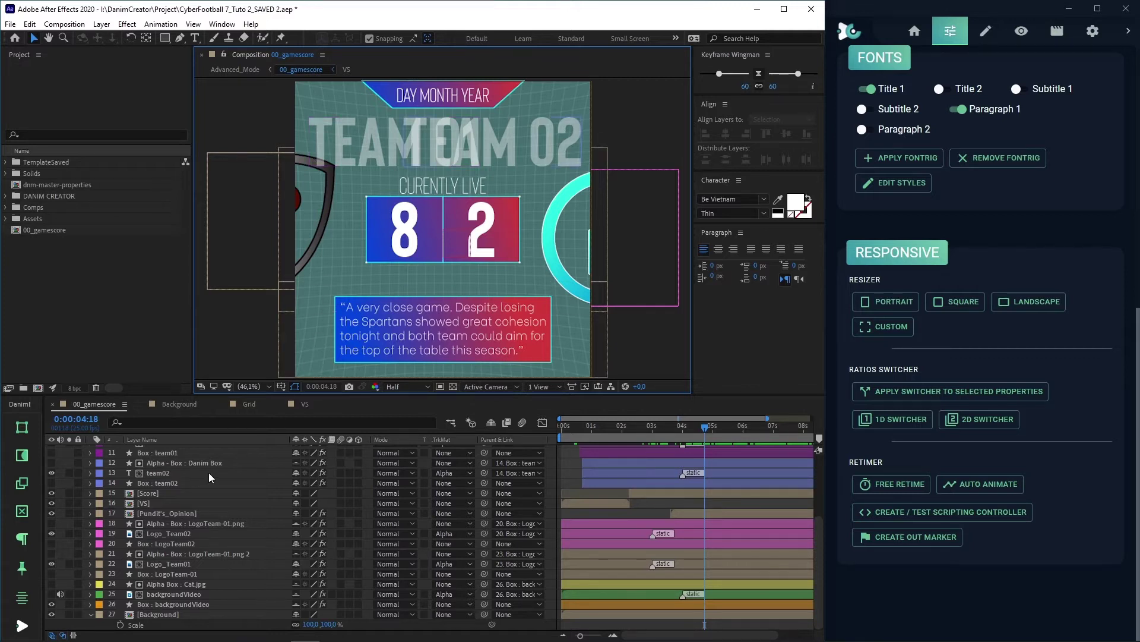
Apply the ratios switcher to the Score layer's Position property.
click(175, 493)
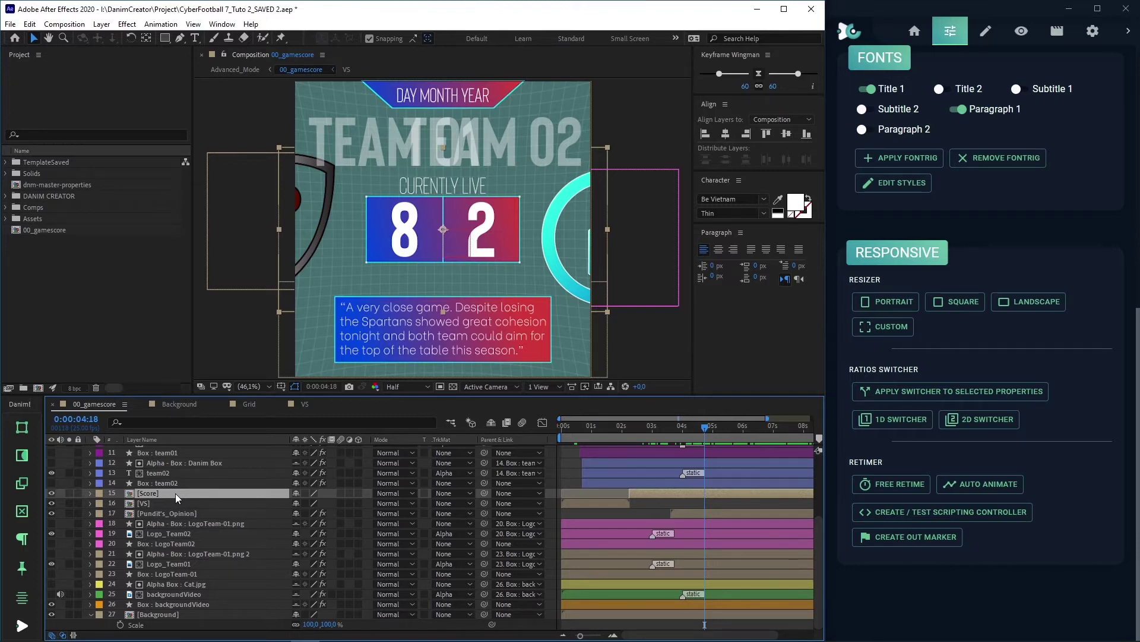
key(p)
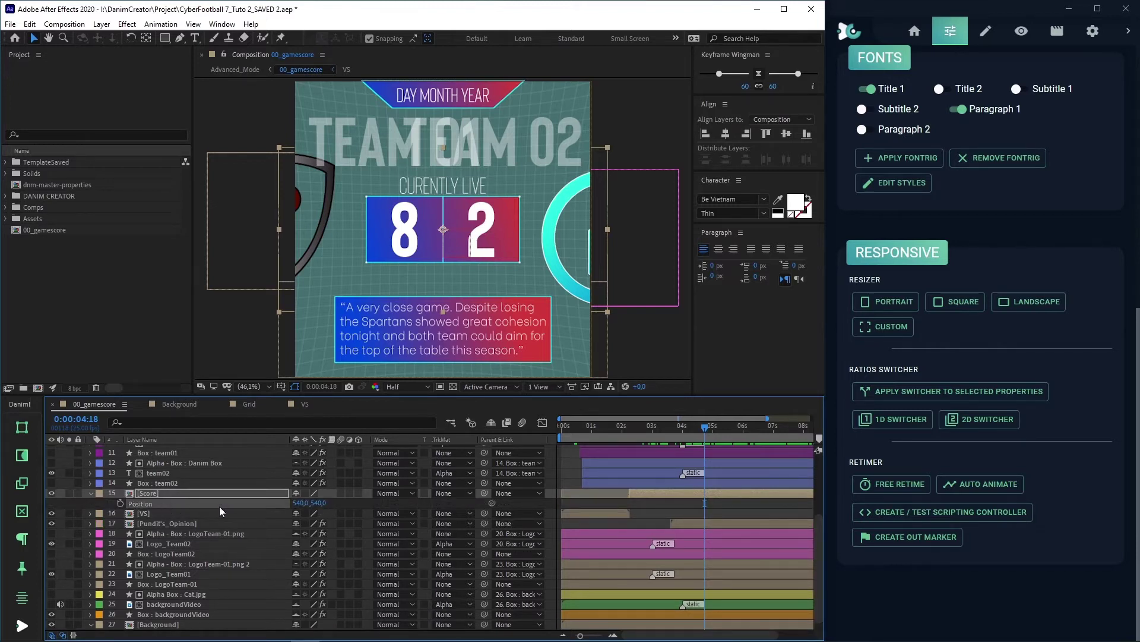
click(943, 390)
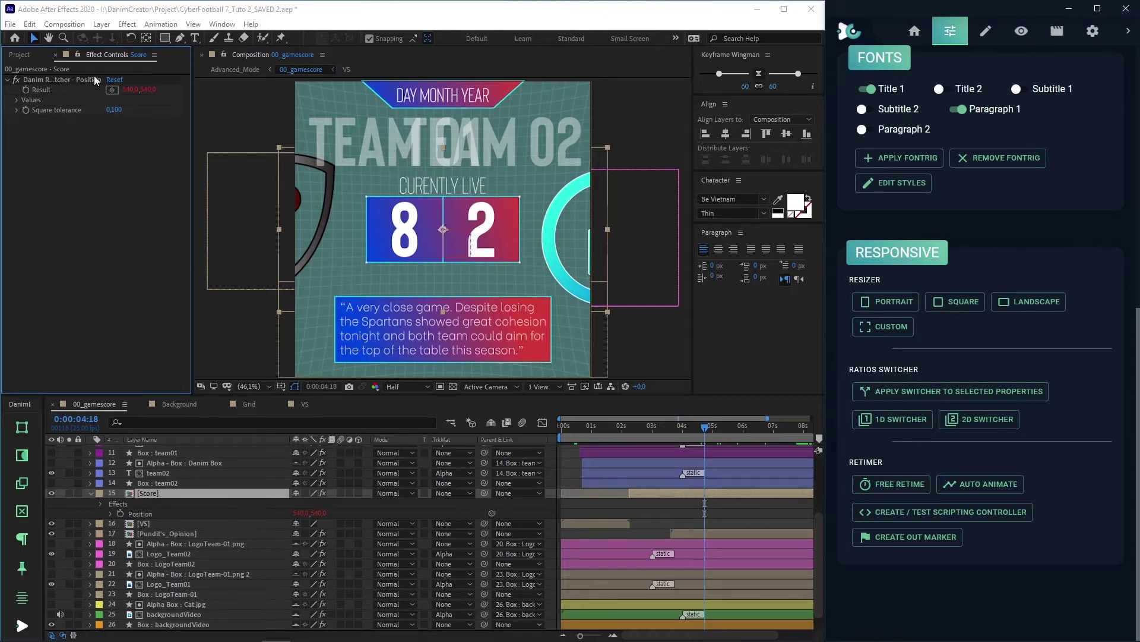
Expand the Portrait, Square and Landscape values of Score's position switcher and set Square Y to 880.
drag(191, 89, 215, 89)
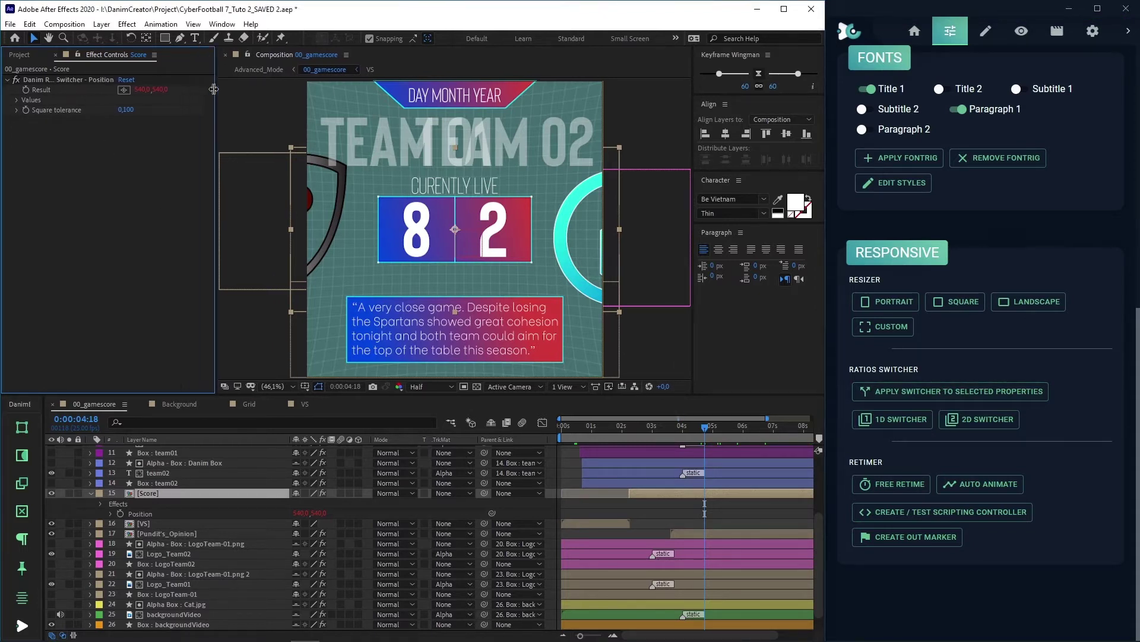
click(82, 80)
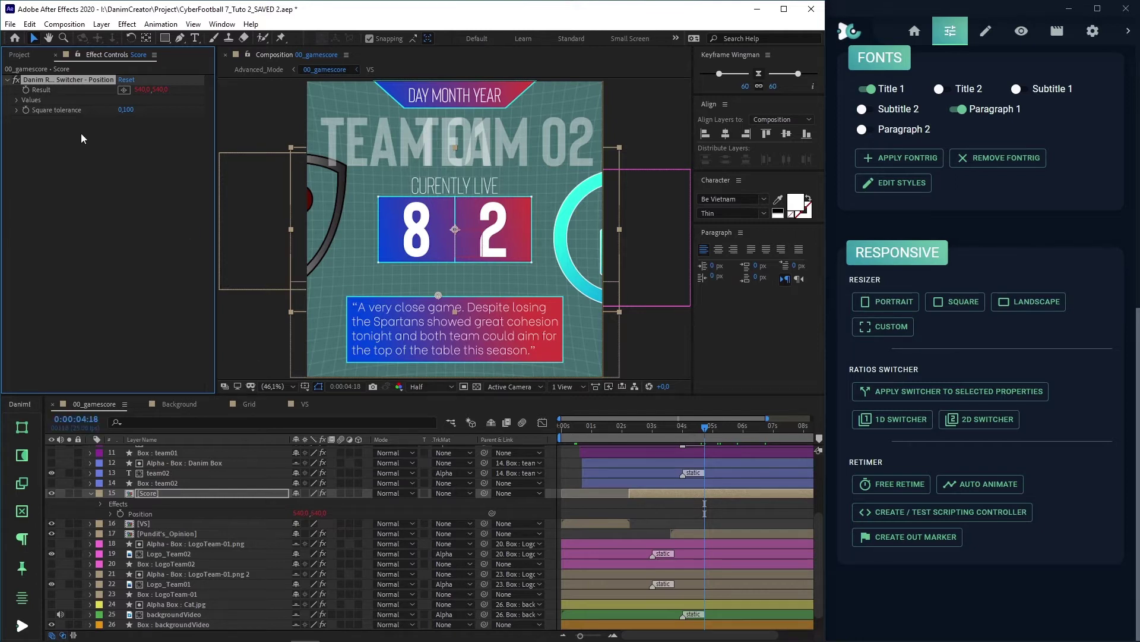
click(16, 100)
click(26, 109)
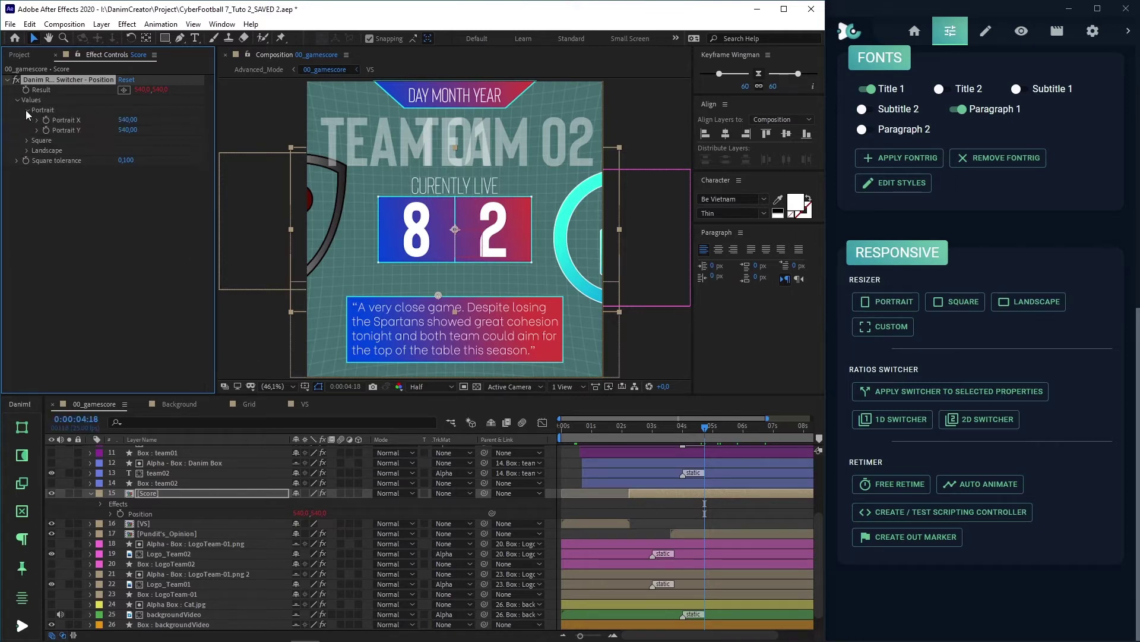
click(27, 140)
click(28, 170)
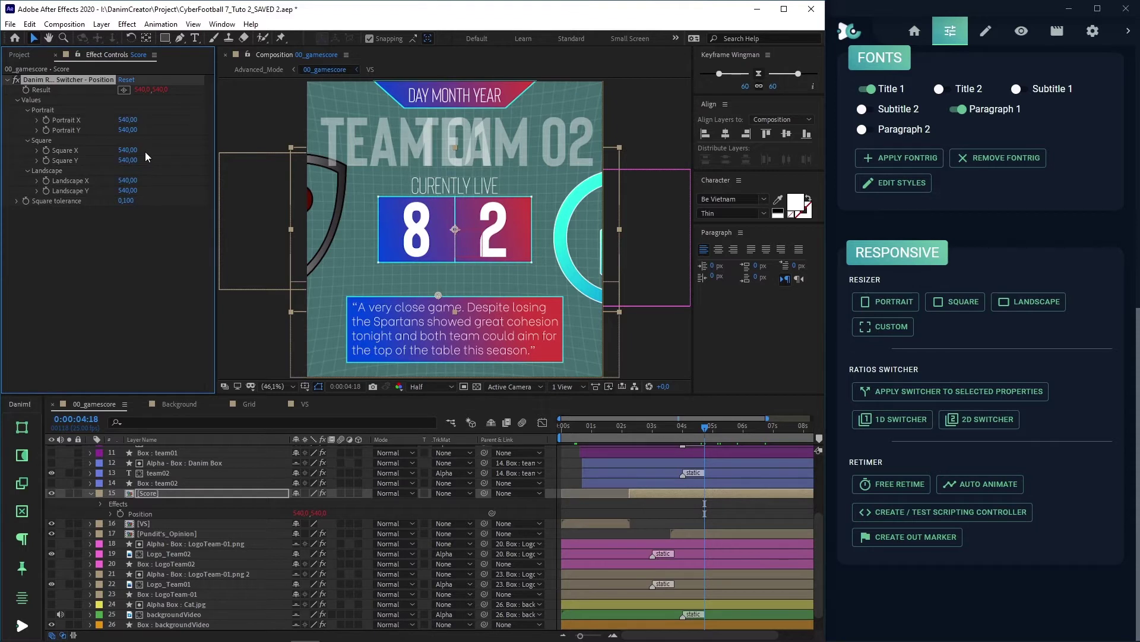
click(128, 160)
text(880)
key(Return)
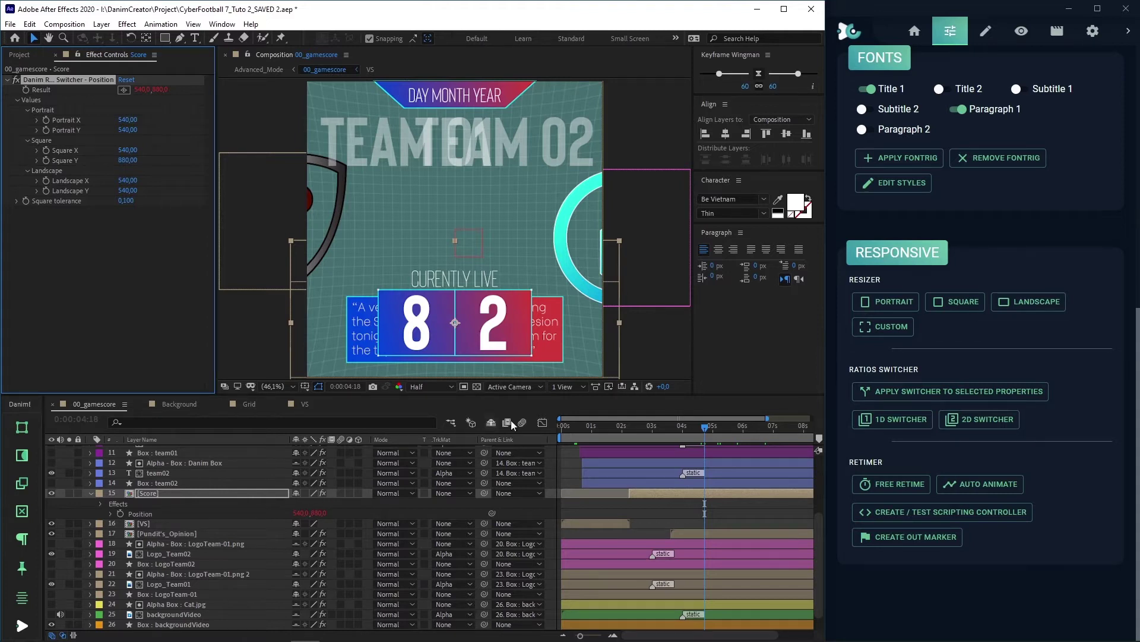
Resize the composition to landscape and set the Score position switcher's Landscape X to 960.
click(1034, 310)
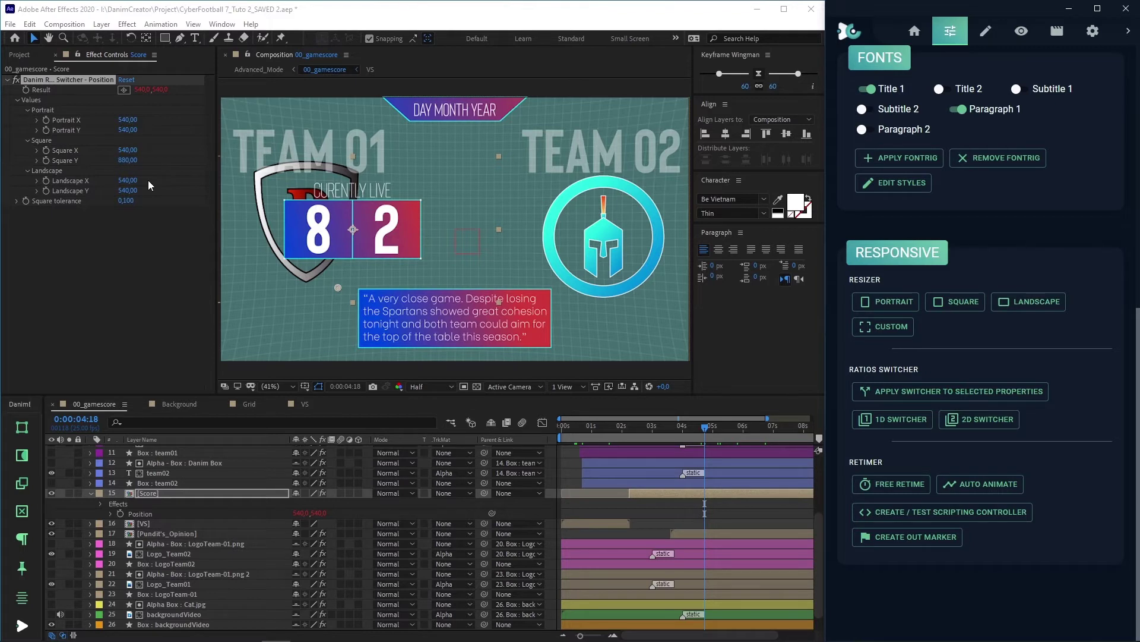
click(128, 181)
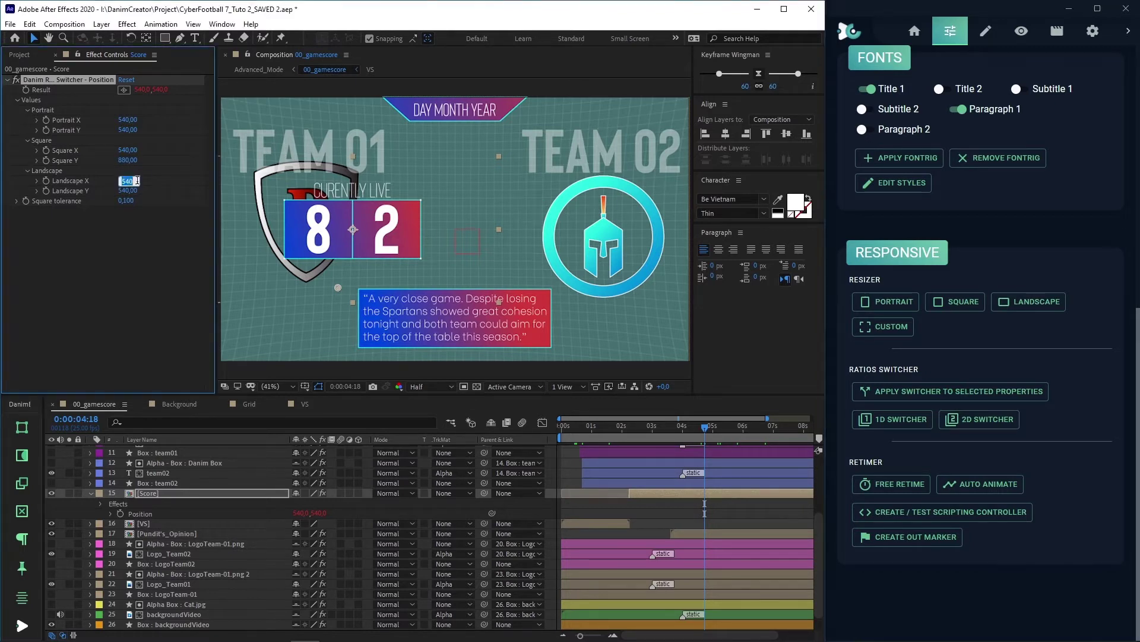
text(960)
key(Return)
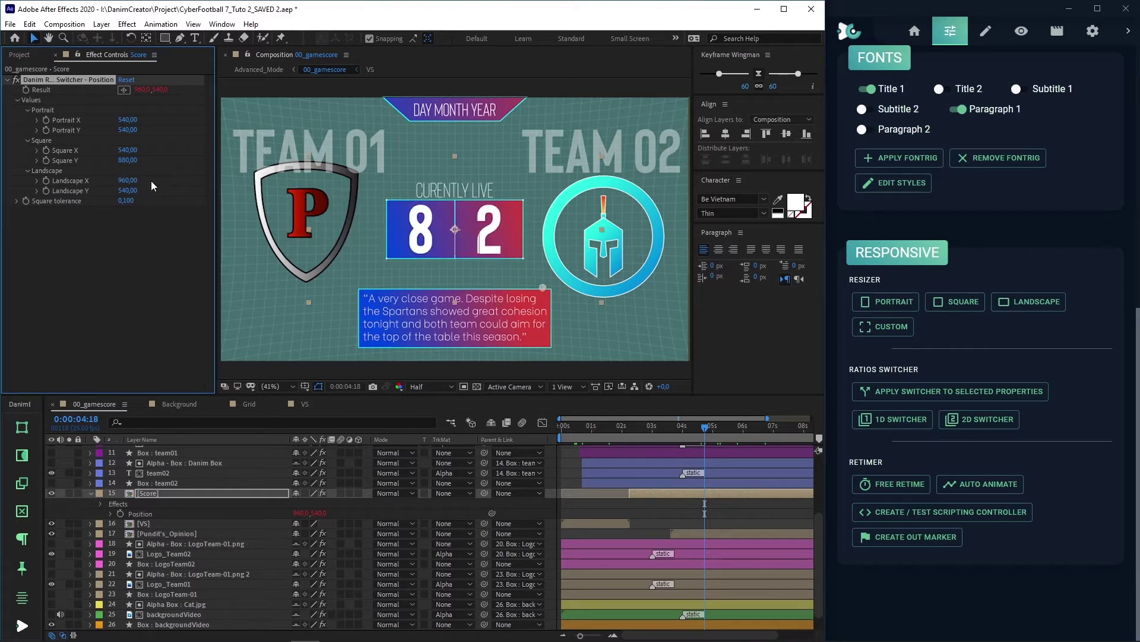
Test the Score layer's position by resizing the composition to square, to landscape and back to square.
click(976, 304)
click(1036, 301)
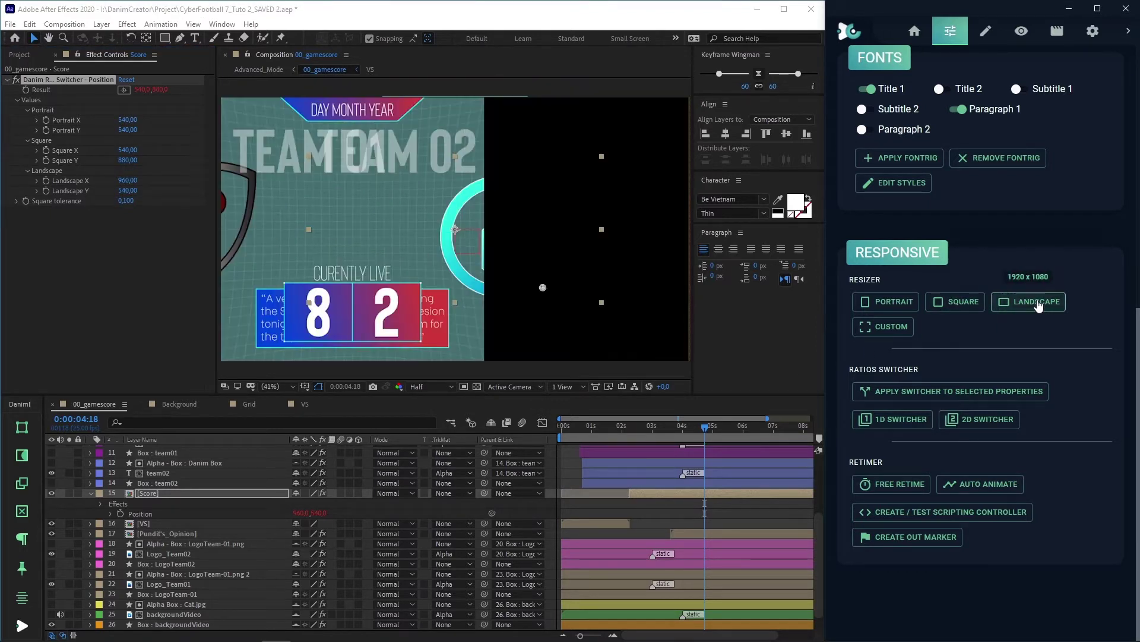
click(969, 303)
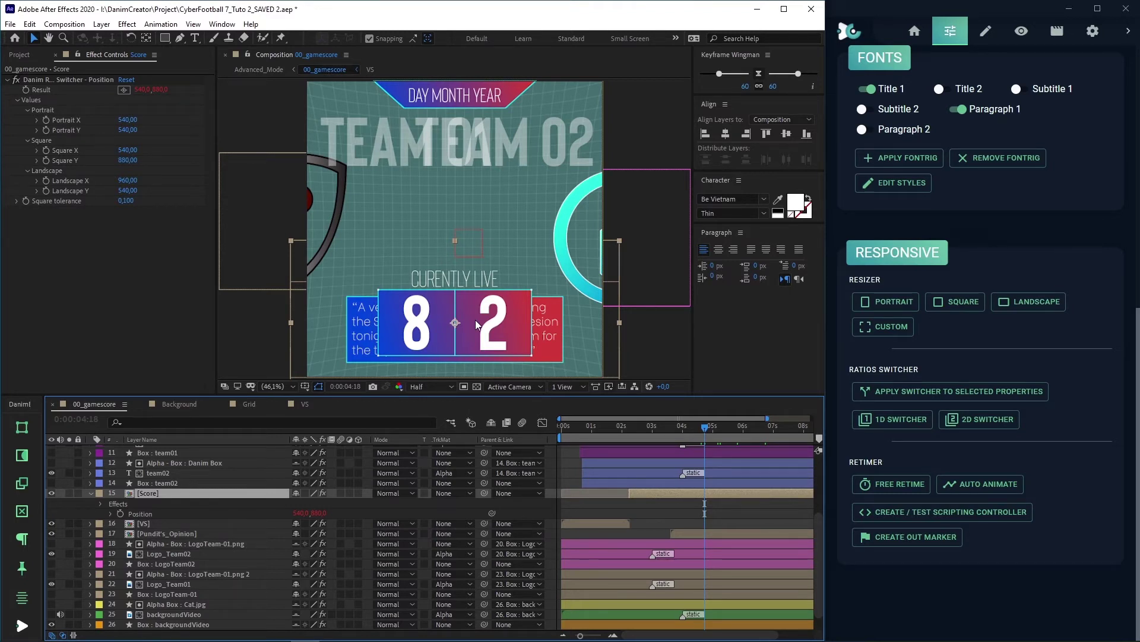
Go to 0:00:00:19 and show the VS layer's Danim Anchor effect settings.
click(587, 428)
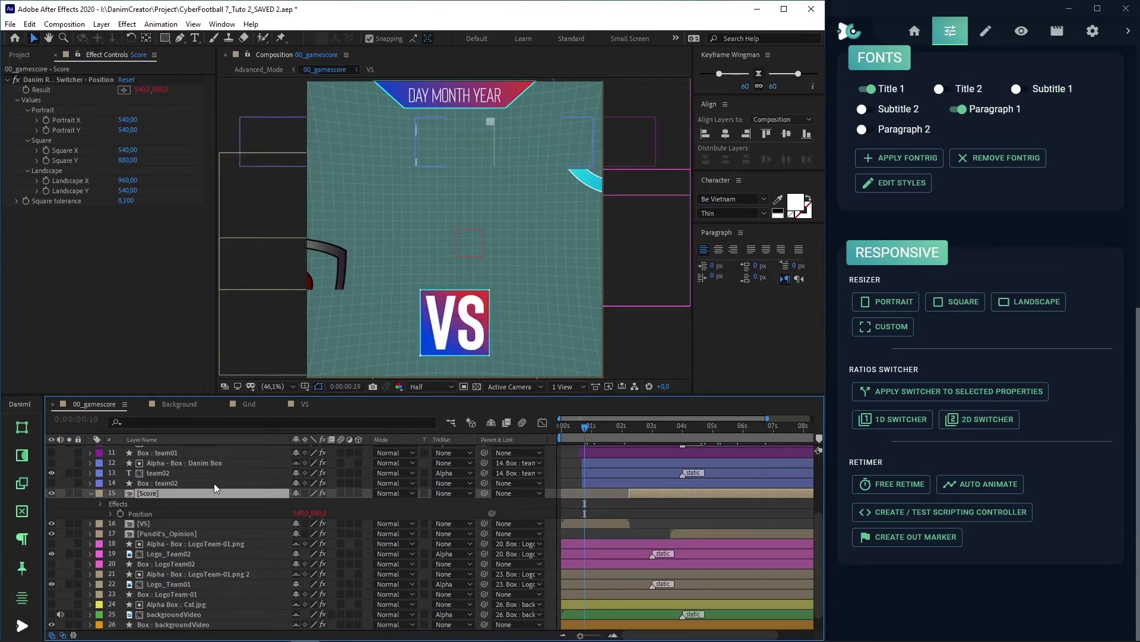
click(190, 524)
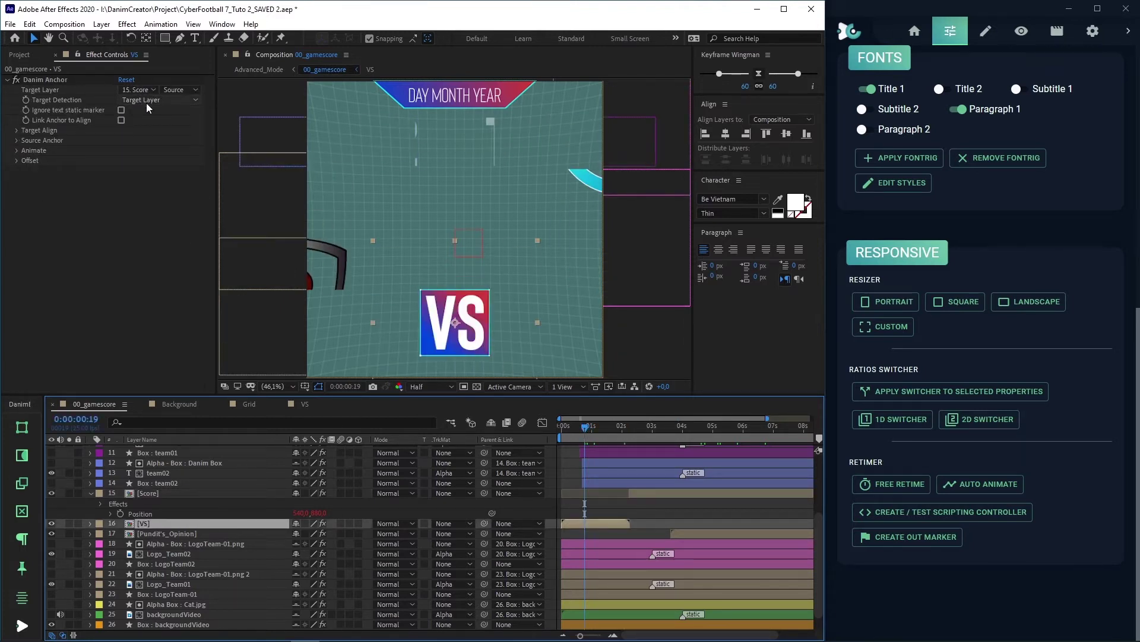
Go to 0:00:04:19 and apply a ratio switcher to the Opacity of the Pundit's_Opinion layer.
click(166, 493)
drag(664, 426, 706, 426)
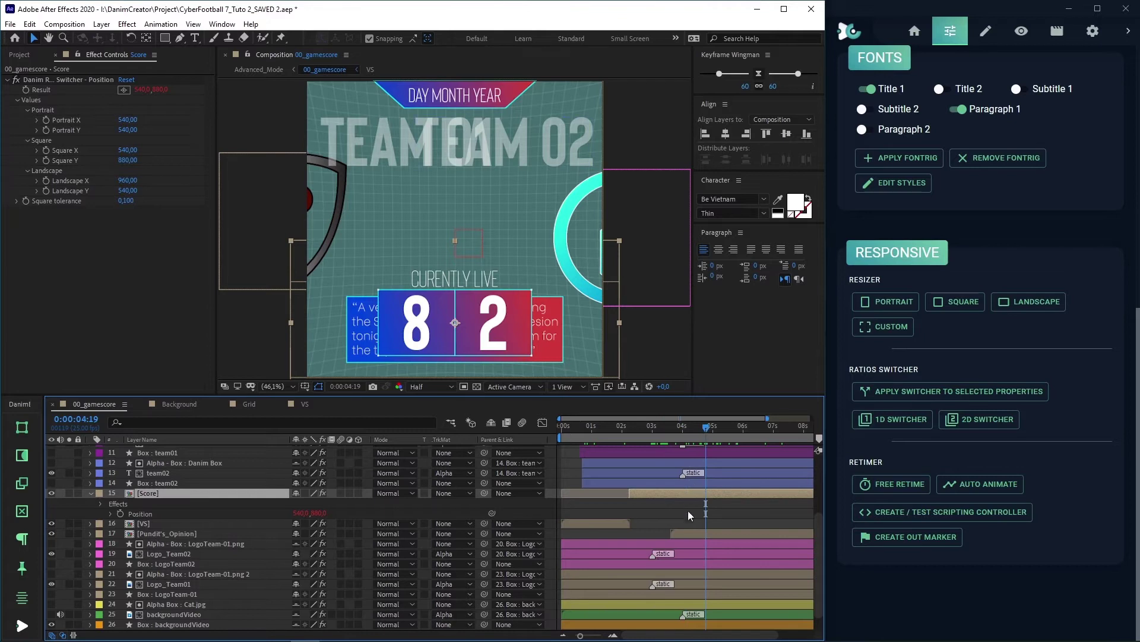
click(687, 533)
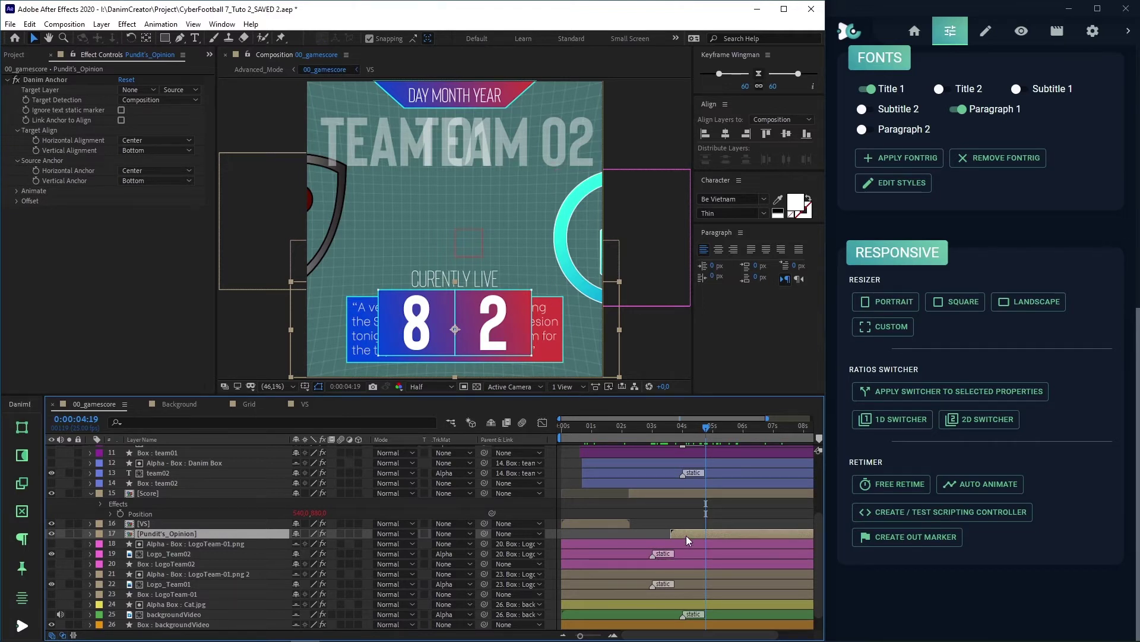
key(t)
click(156, 542)
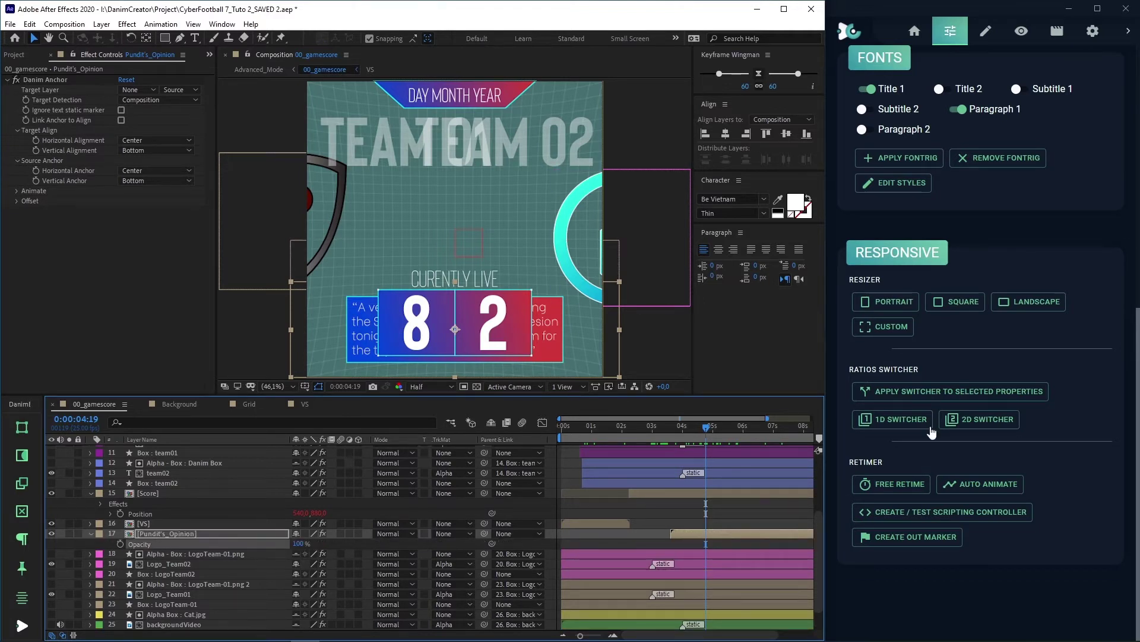
click(964, 394)
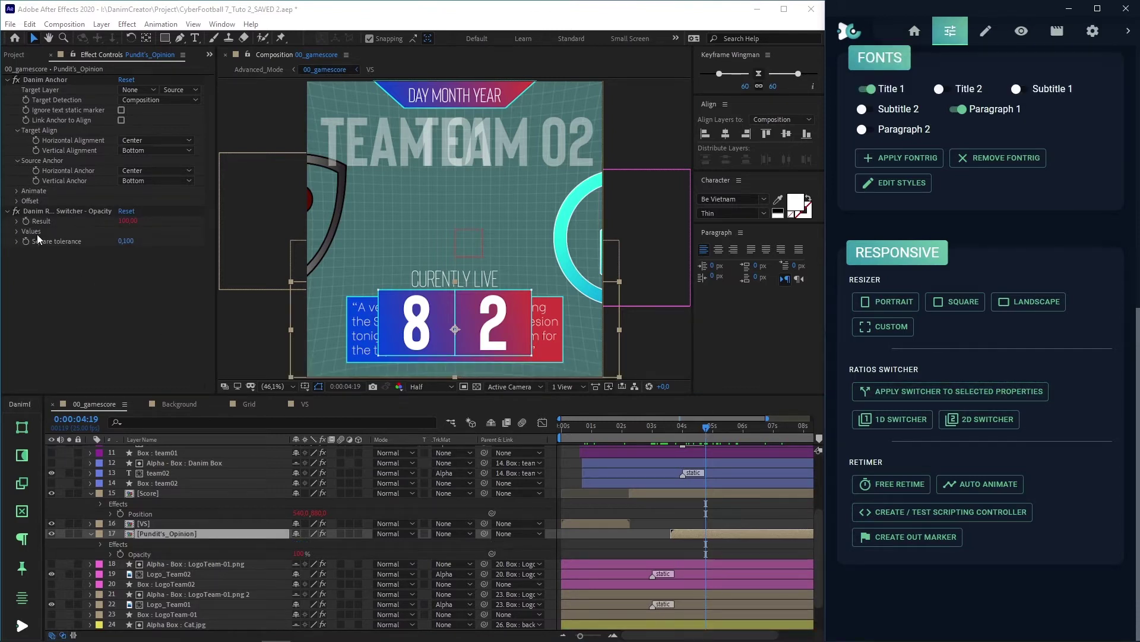
Set the Pundit's_Opinion opacity switcher's Square value to 0 and test it by resizing the composition to landscape and back to square.
click(18, 232)
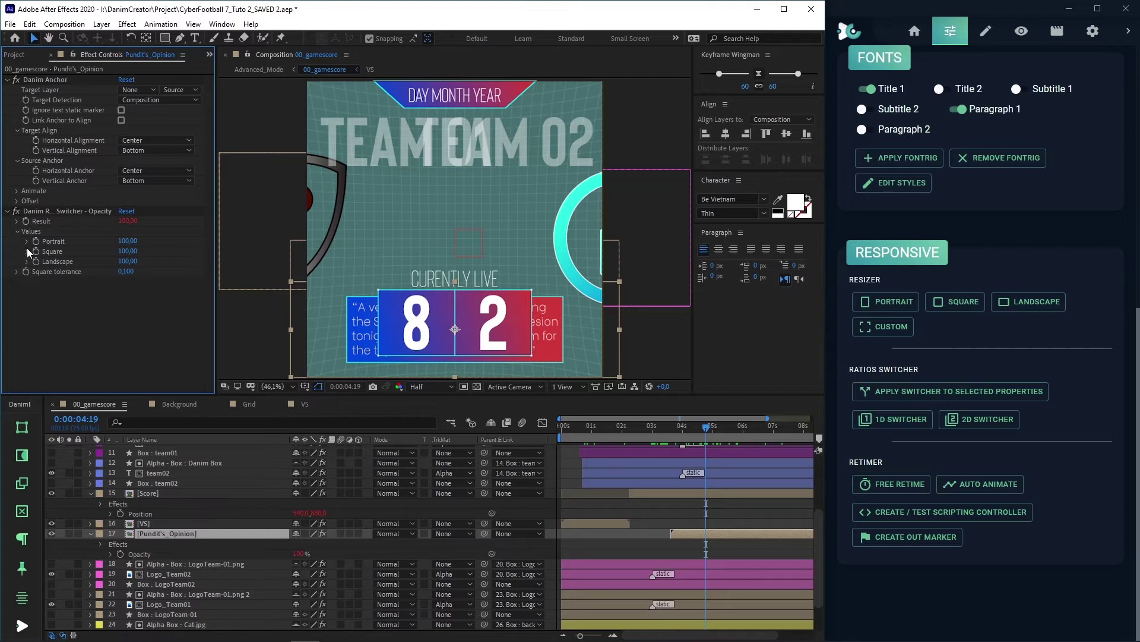
click(127, 251)
text(0)
key(Return)
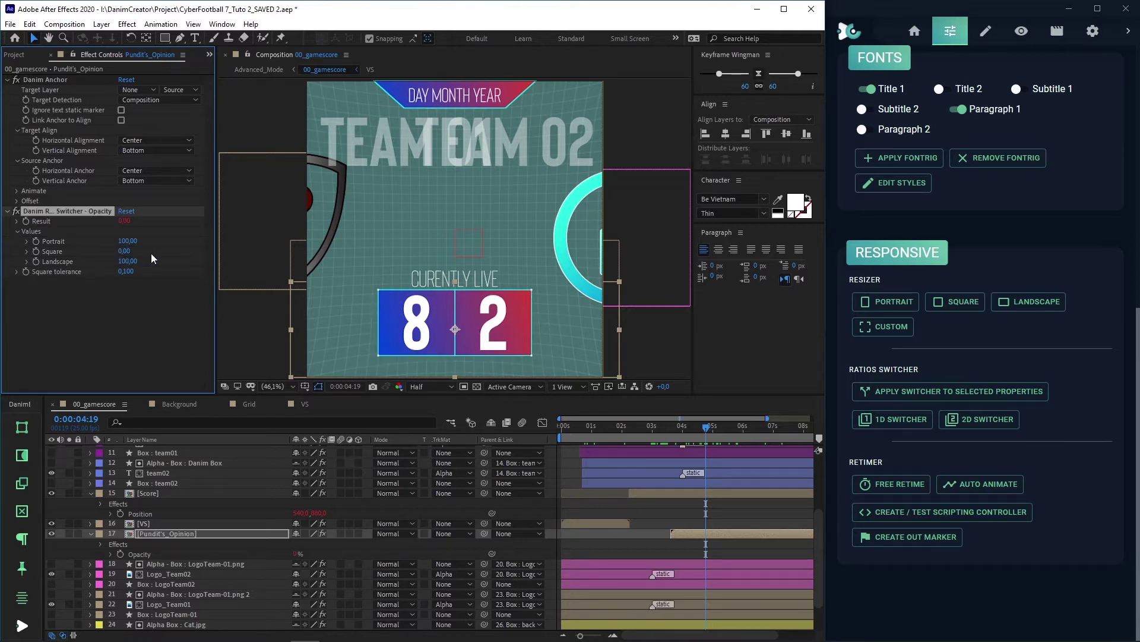
click(1024, 303)
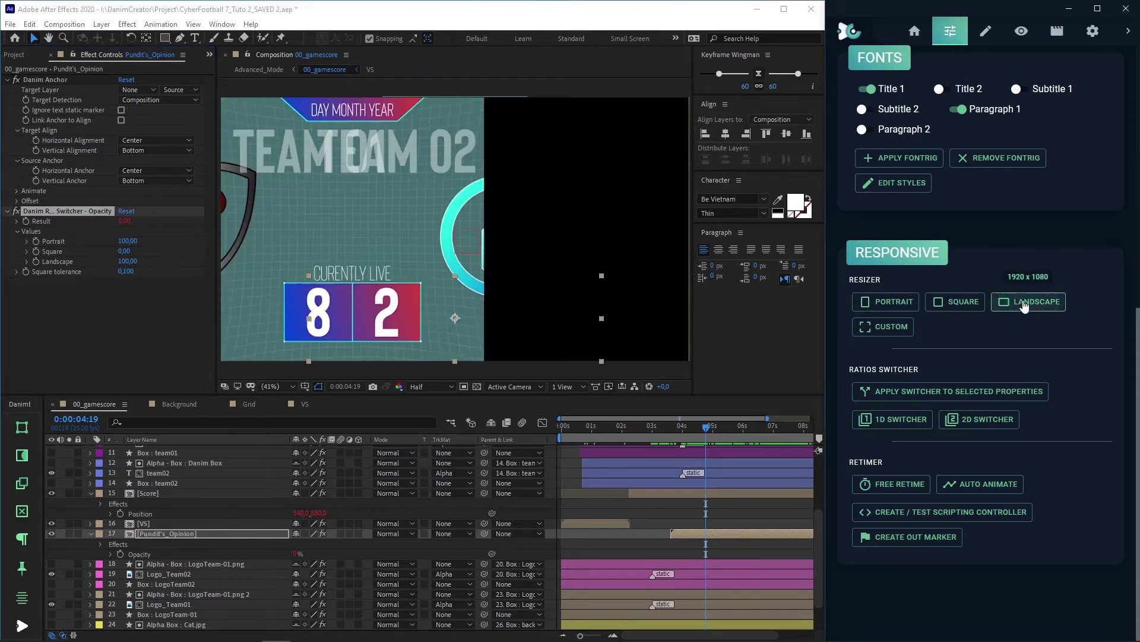
click(977, 304)
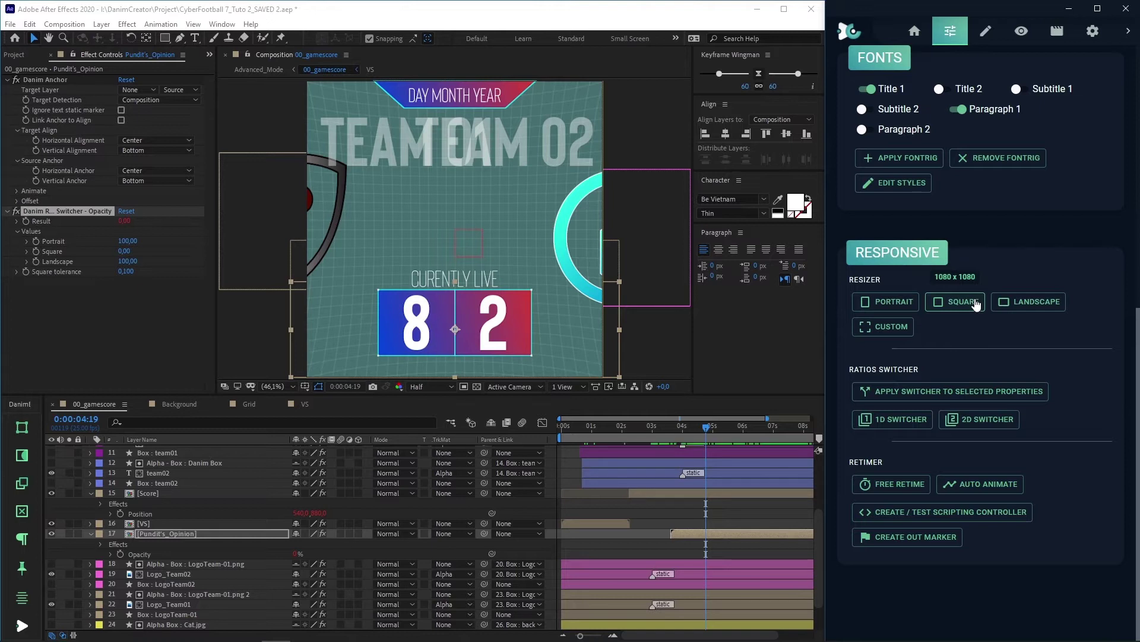
Test Score's Square tolerance with a custom composition width of 1000 px, then resize the composition to landscape.
click(653, 493)
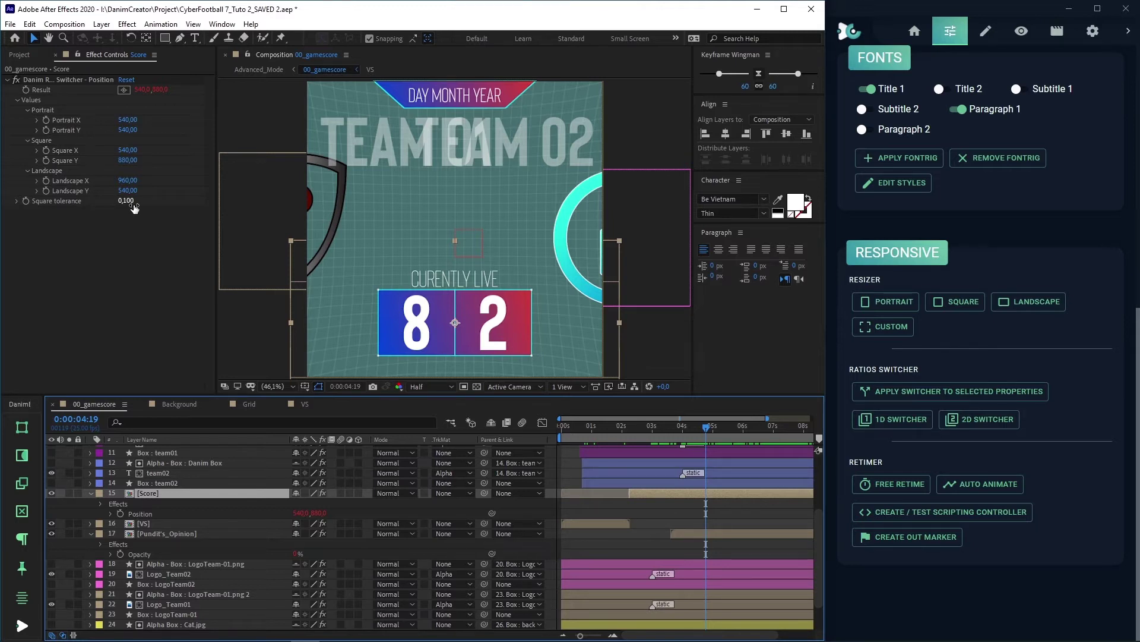
click(891, 327)
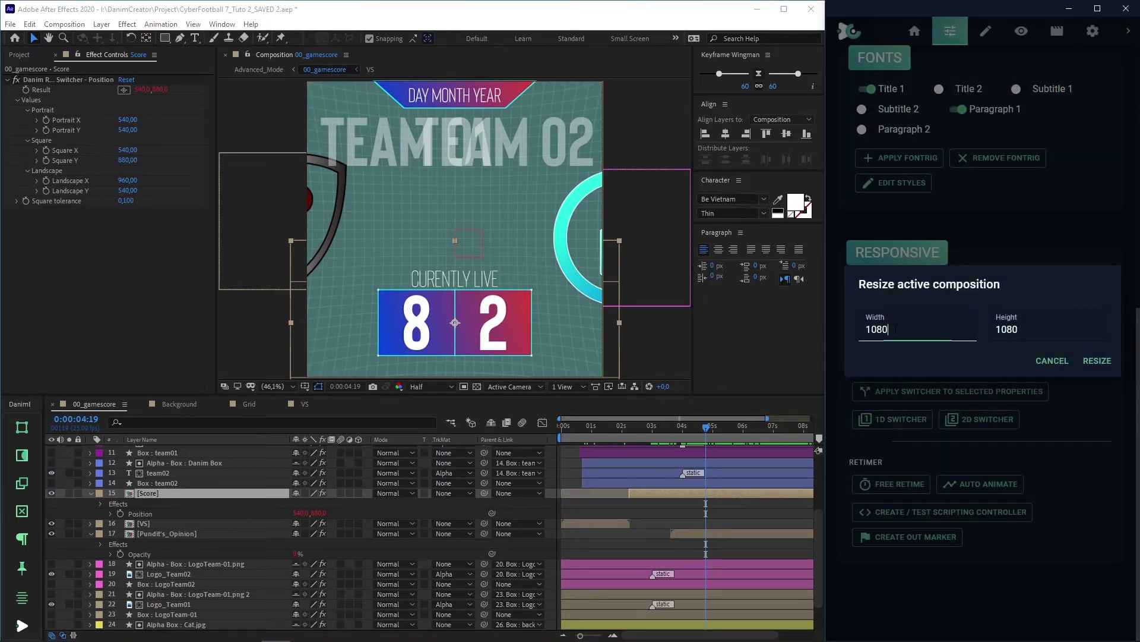
key(BackSpace)
key(BackSpace)
text(00)
click(1110, 361)
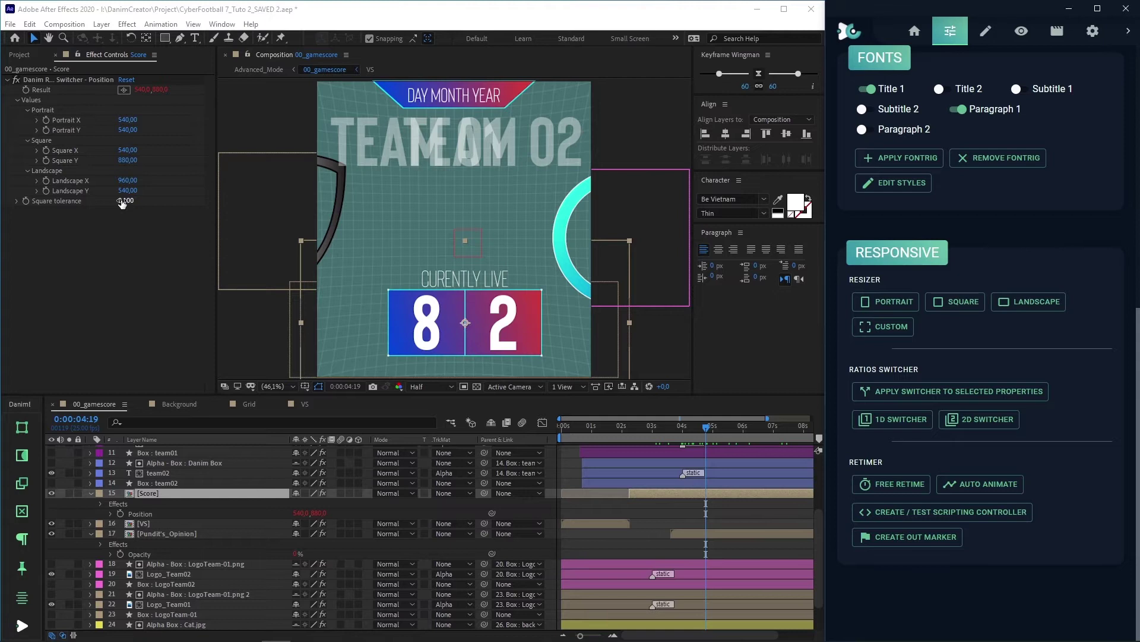
click(16, 200)
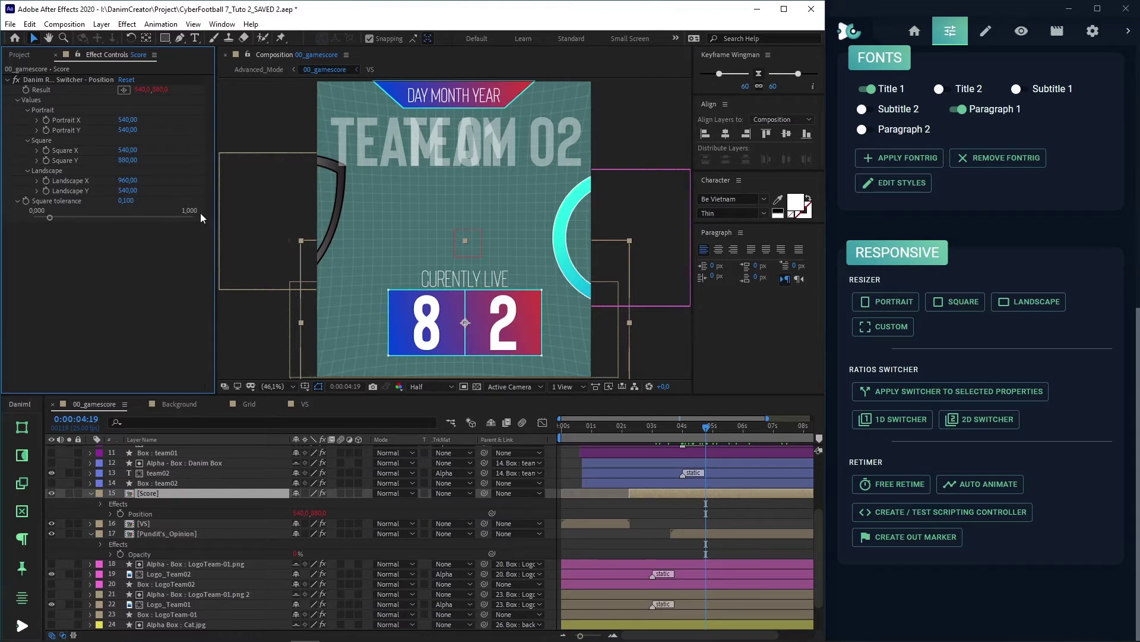
click(1036, 302)
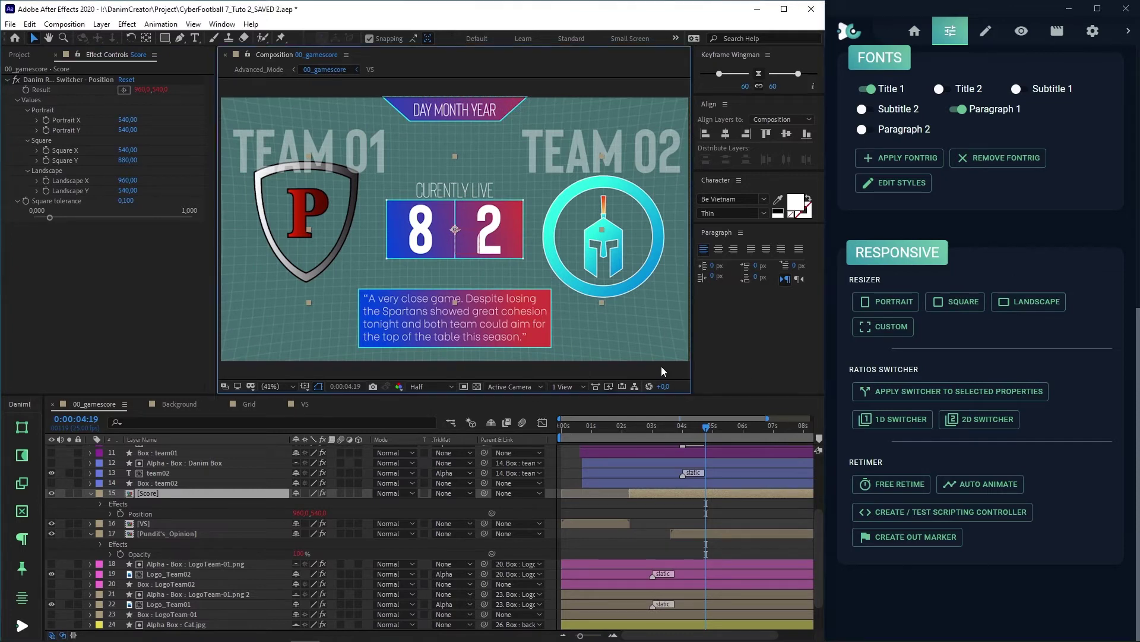
Try a composition size of 1850 × 980 px in the composition settings, then resize back to landscape.
key(ctrl+k)
click(563, 162)
text(1800)
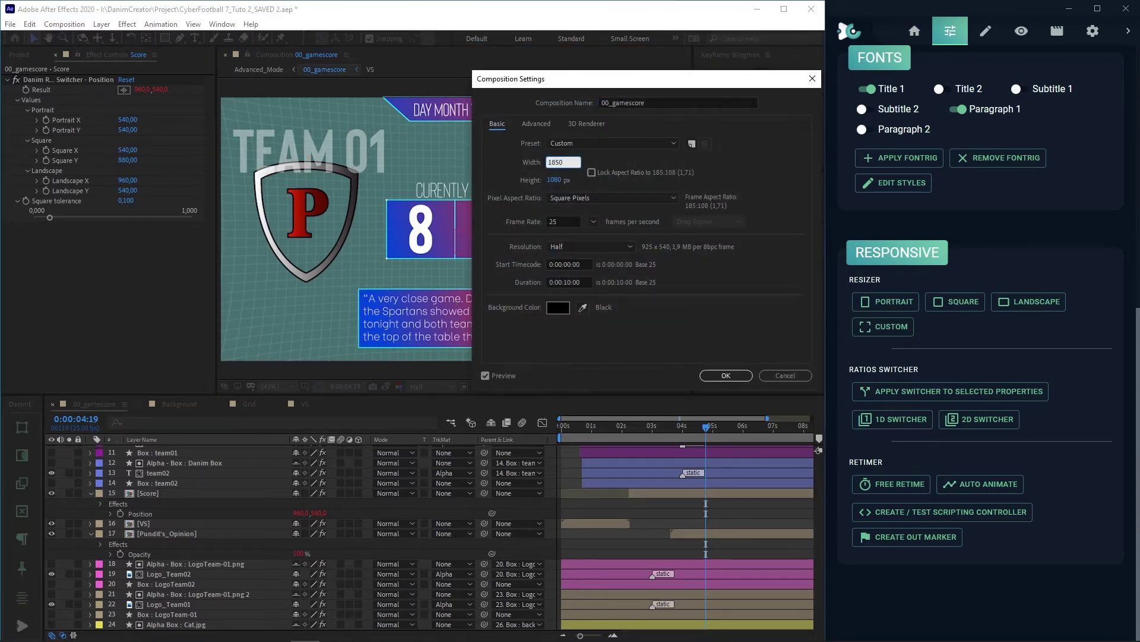
key(Tab)
key(Return)
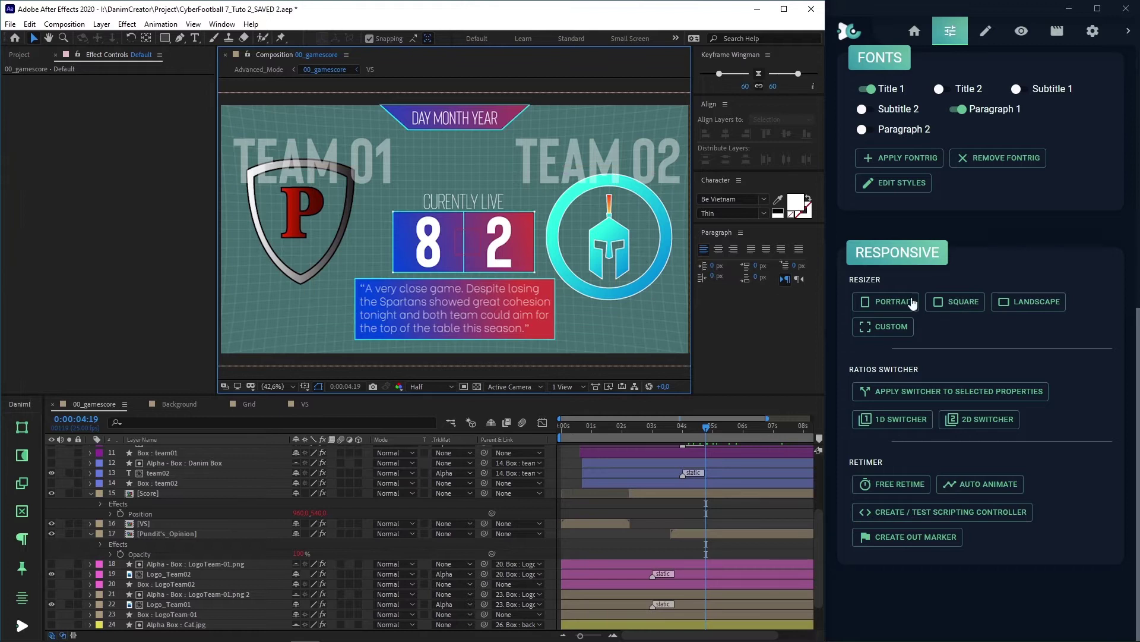
click(1034, 303)
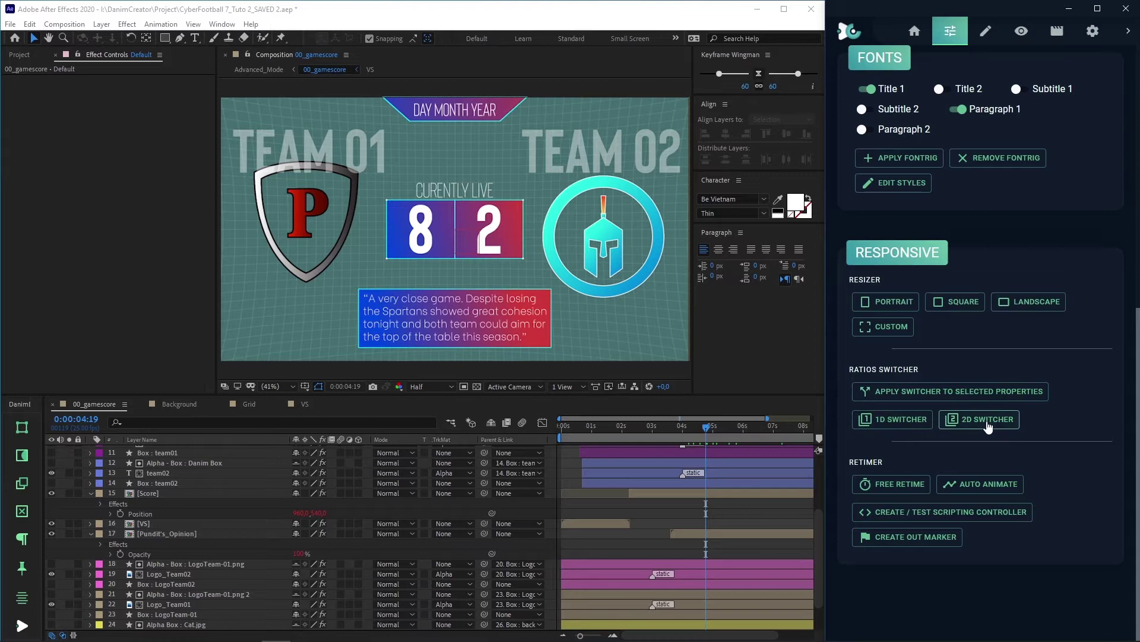
Create a new 1920 × 1080 px composition named 1d&2dSwitchers.
click(669, 378)
key(ctrl+n)
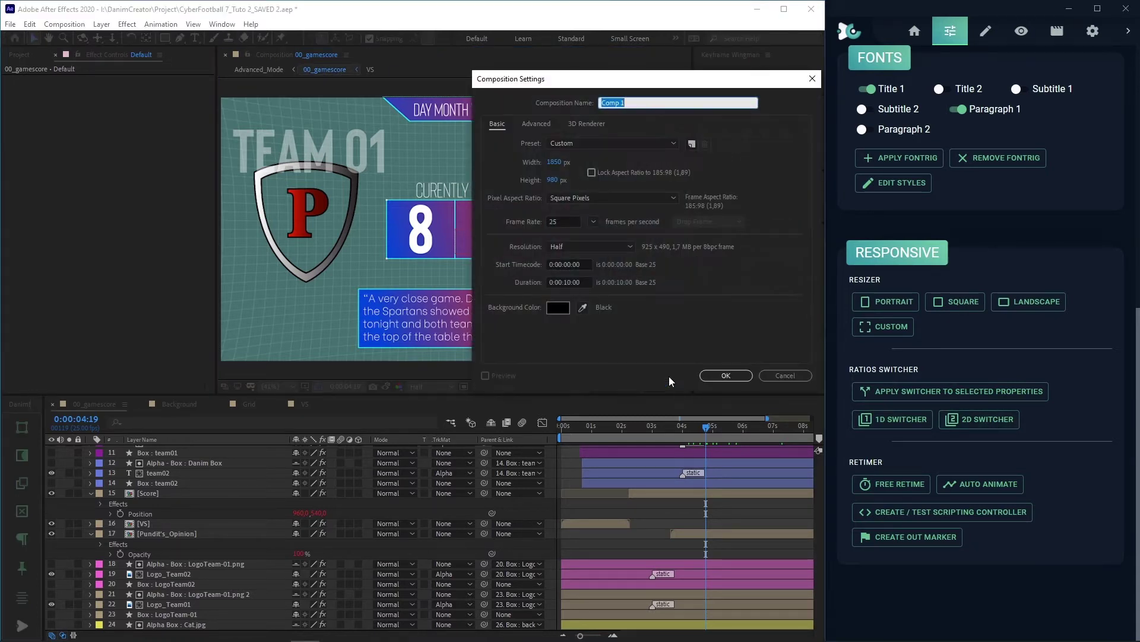
text(1d&2dSwitchers)
click(554, 163)
text(1920)
click(556, 179)
text(1080)
click(719, 375)
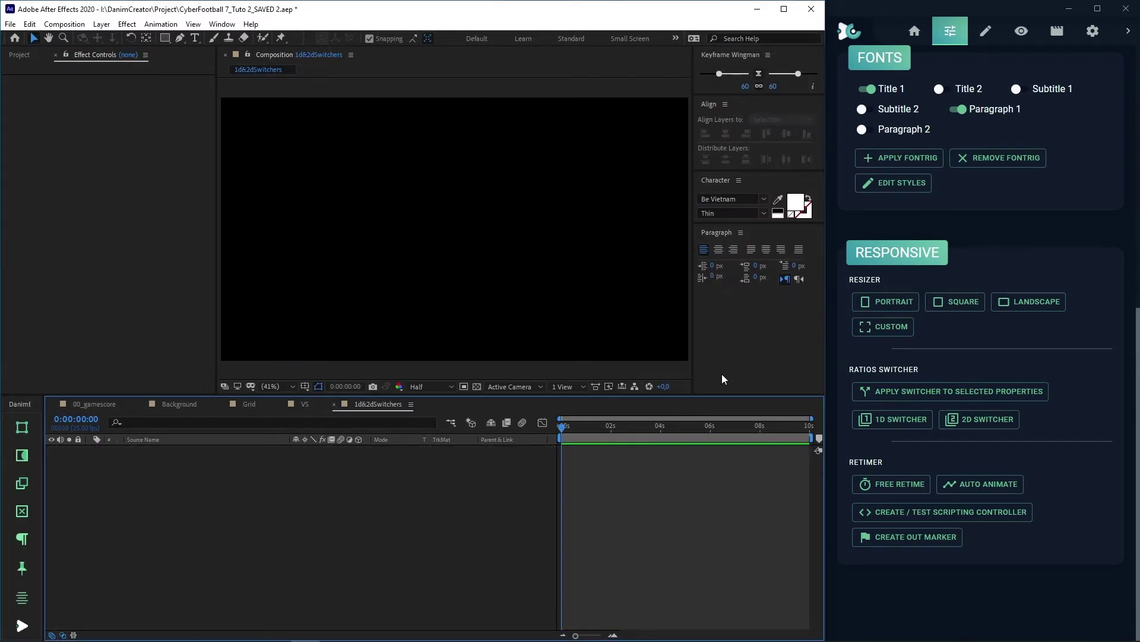
Add a rectangle shape layer to the new composition and set its rectangle path size to 100 × 100.
double_click(165, 37)
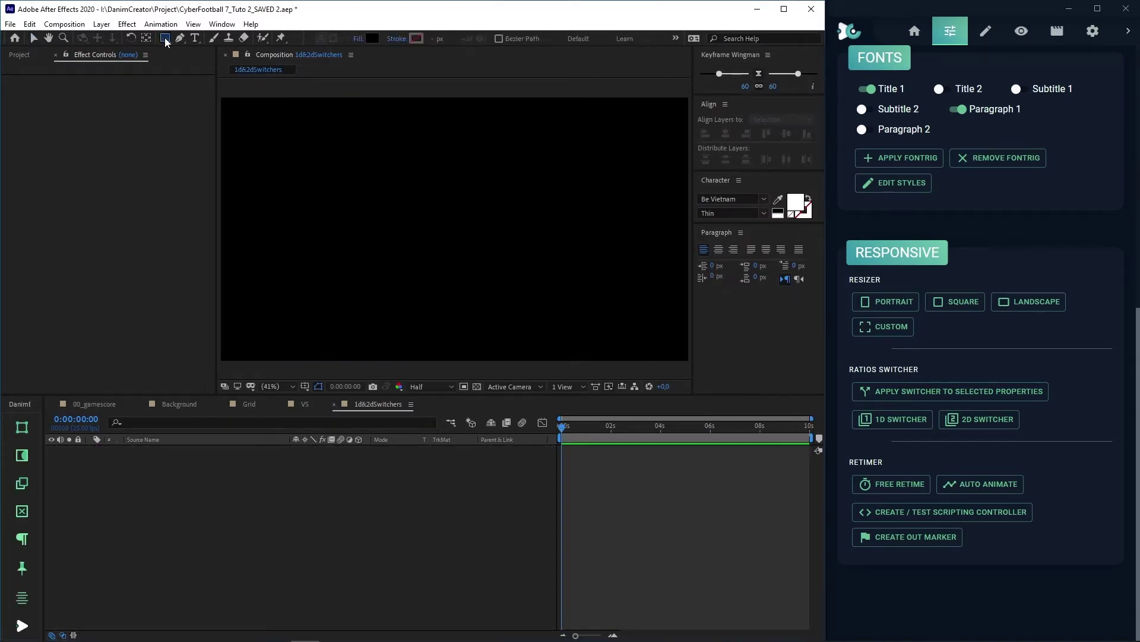
click(113, 470)
click(120, 482)
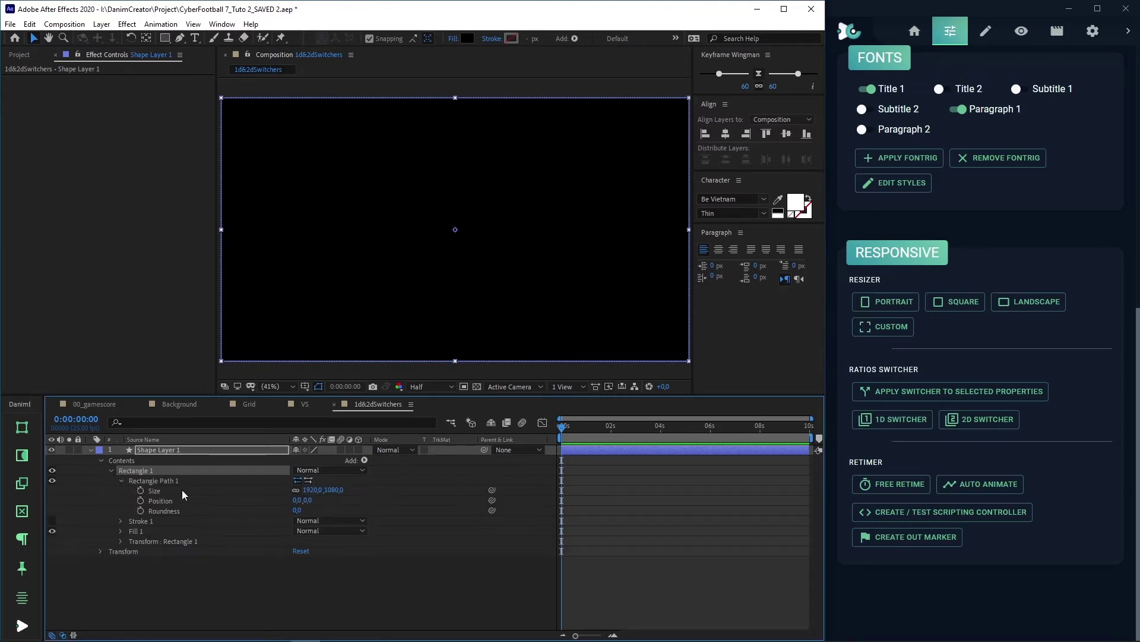
click(306, 490)
text(100)
click(334, 491)
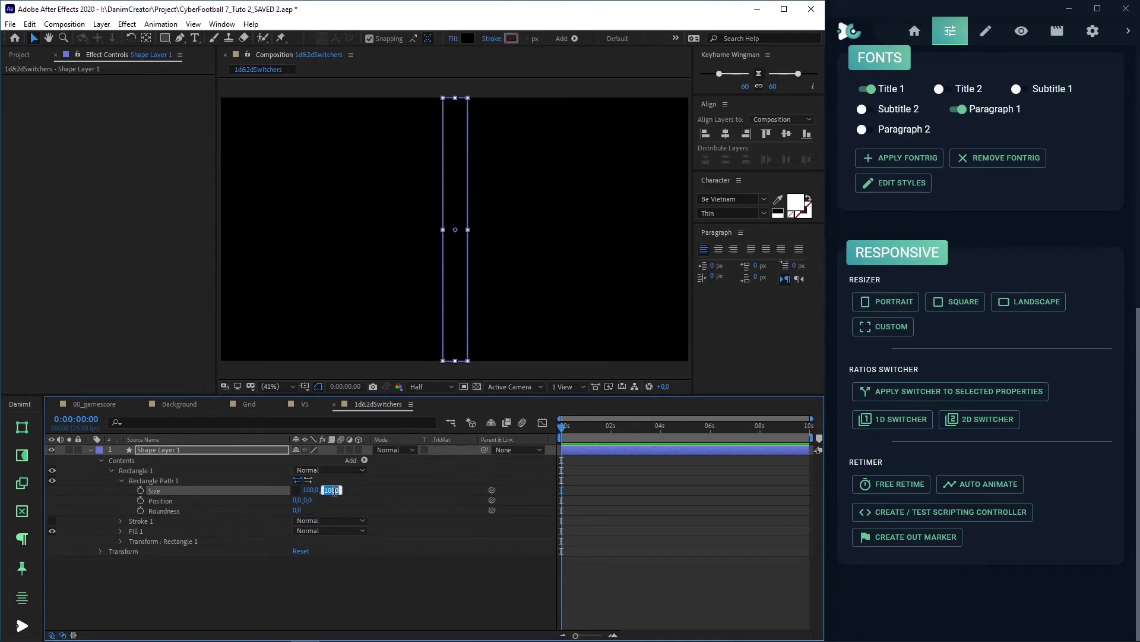
text(100)
key(Return)
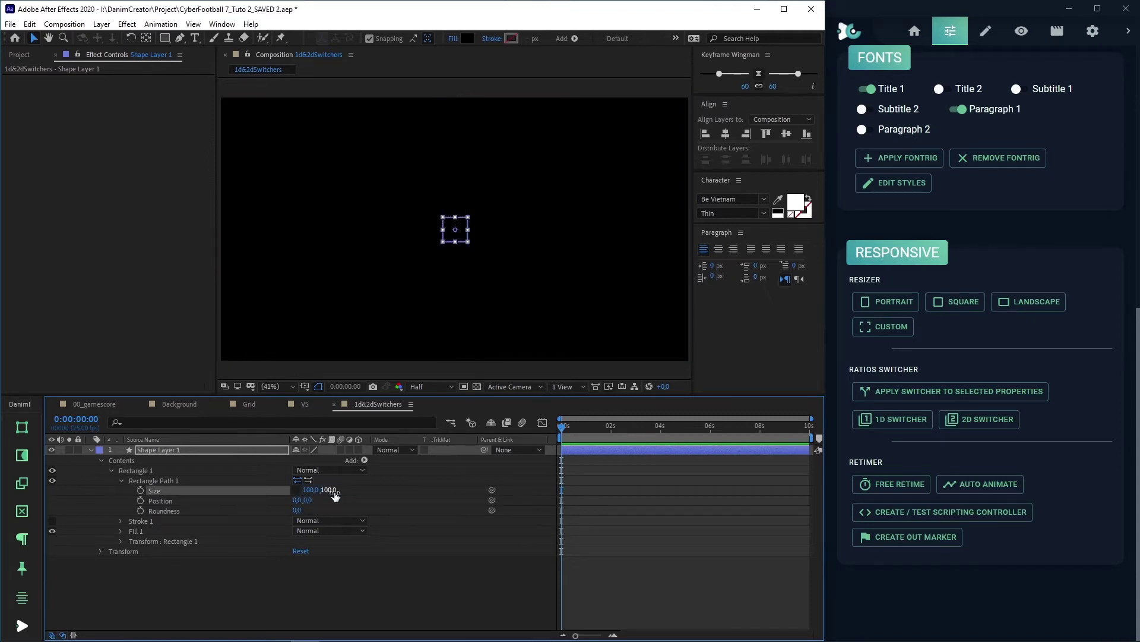
Change the rectangle's fill colour to bright red.
click(472, 39)
click(530, 277)
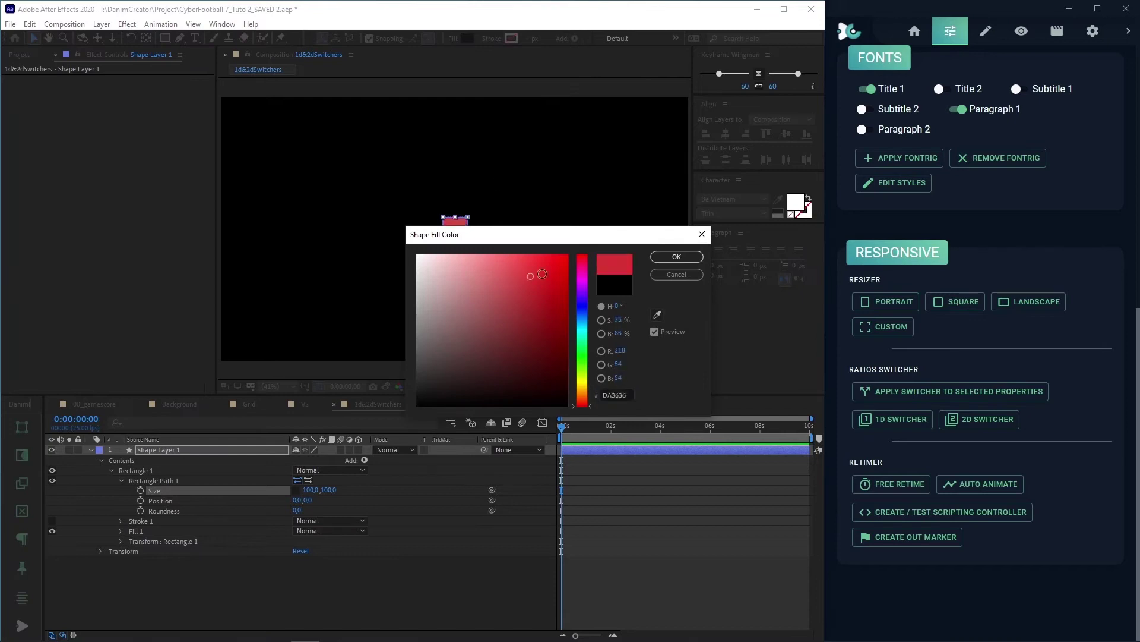
click(567, 256)
click(676, 256)
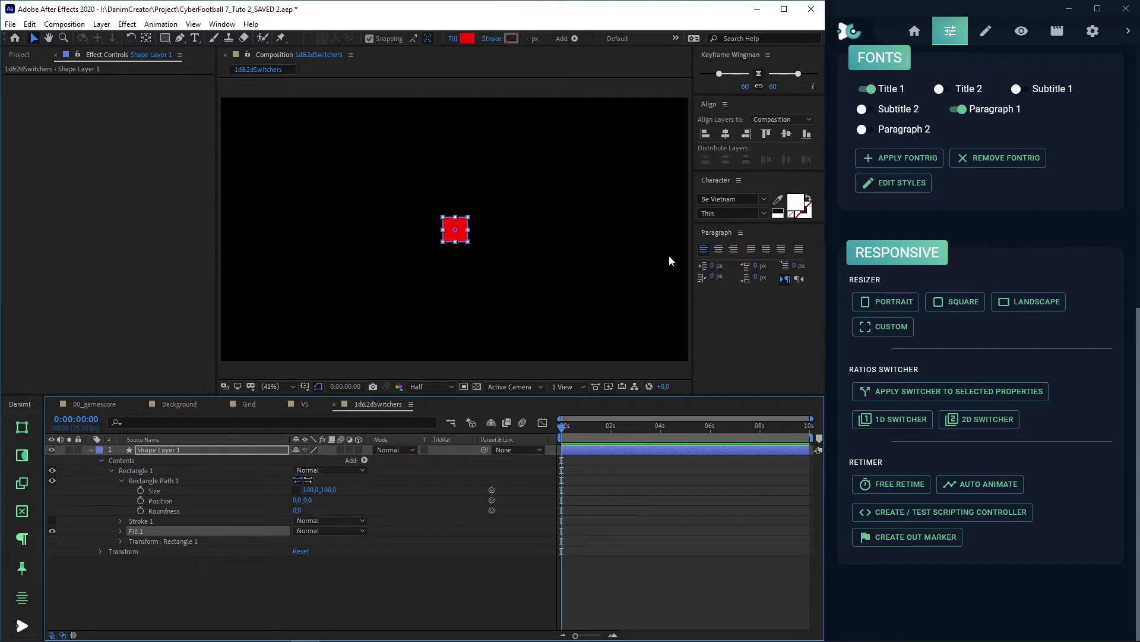
Add a null object to the composition and apply a 1D Switcher to it.
click(217, 571)
right_click(217, 572)
mouse_move(270, 443)
click(392, 511)
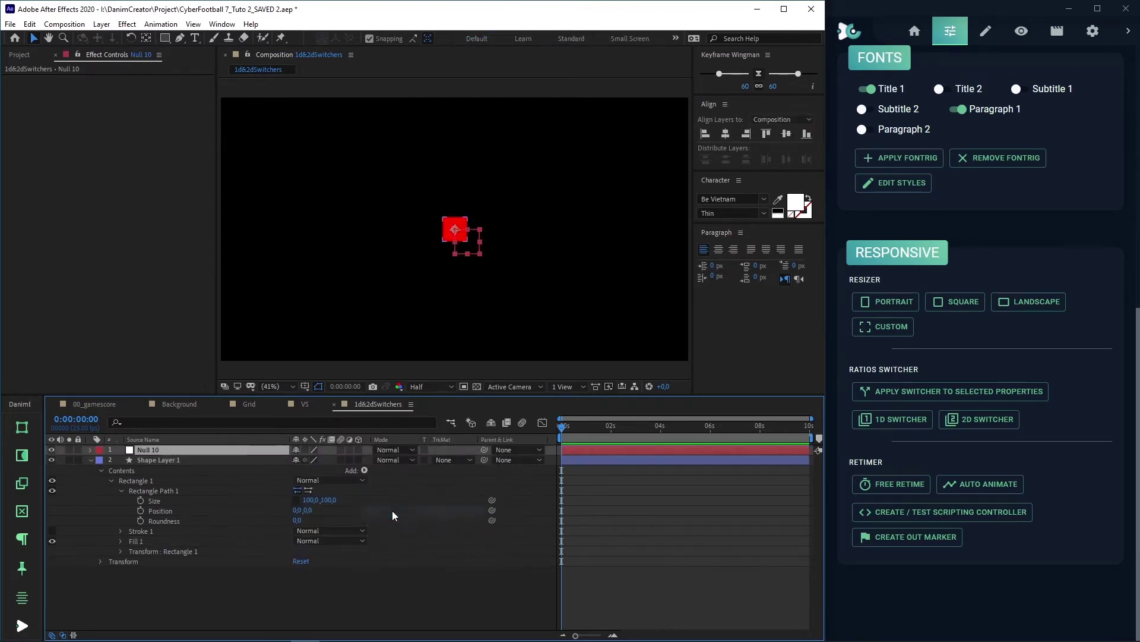
click(898, 419)
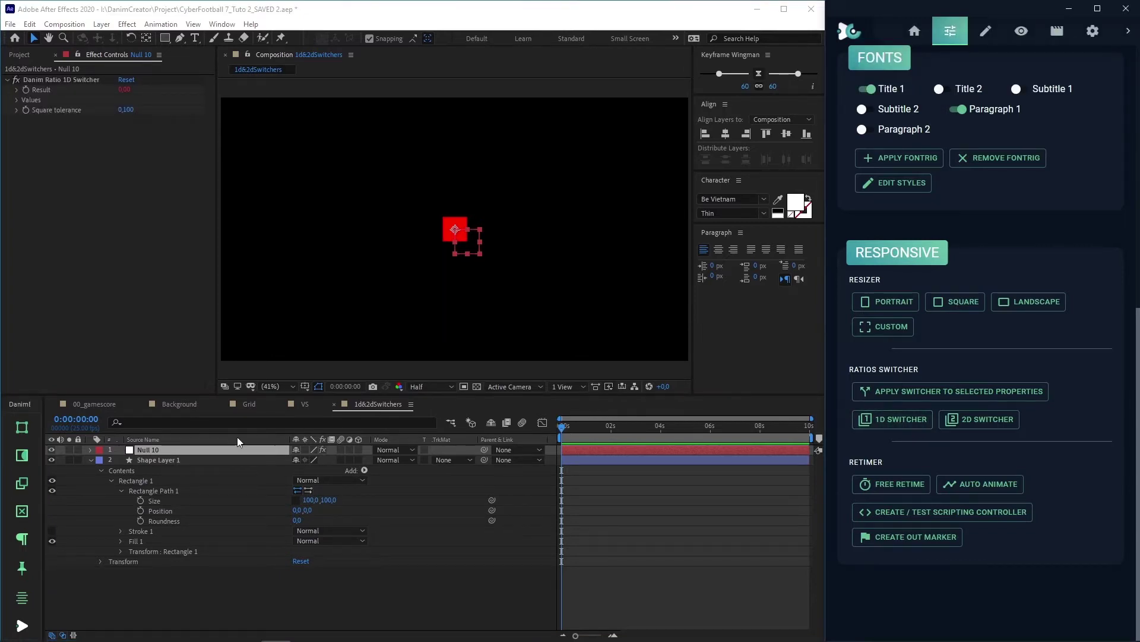
Start a wiggle expression with a frequency of 1 on the Position of Shape Layer 1.
click(191, 461)
key(p)
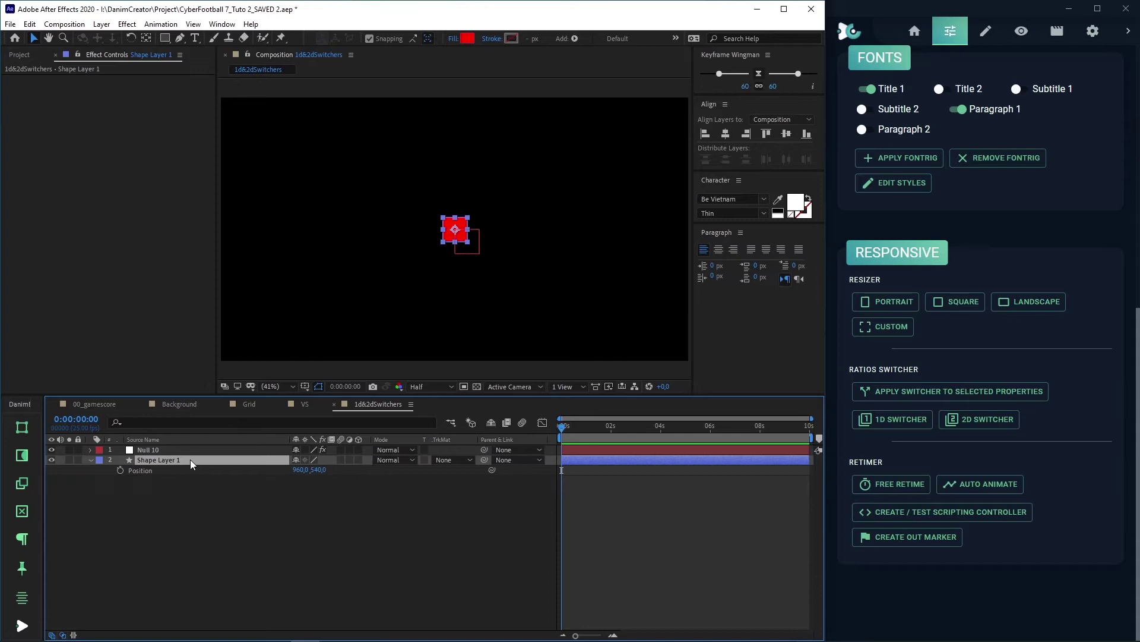
alt+click(120, 470)
text(wiggle)
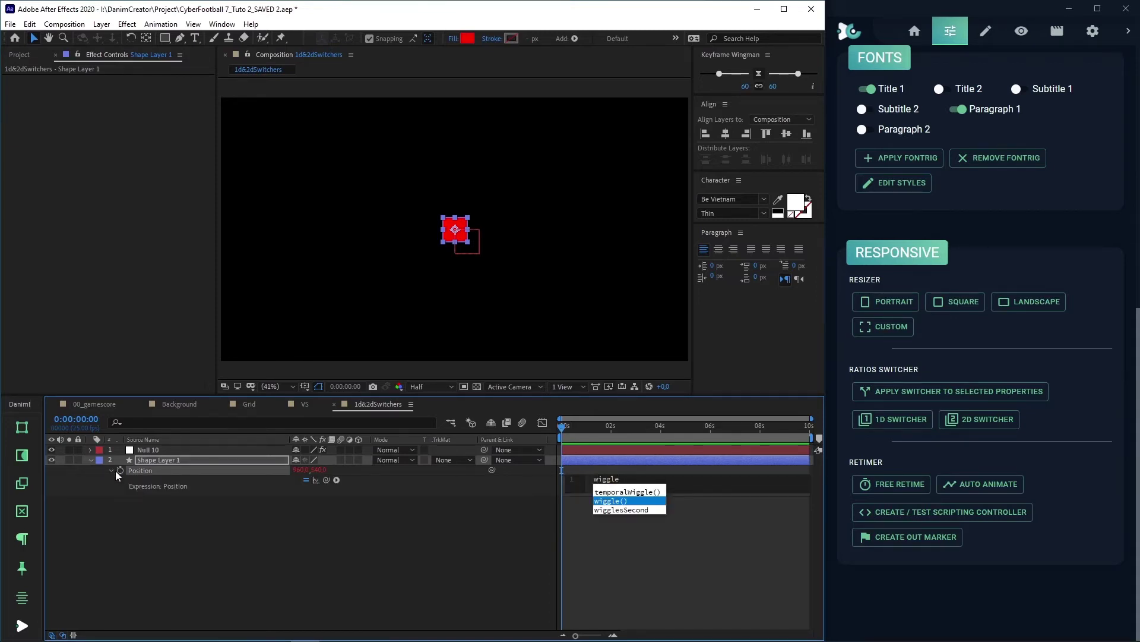
key(Return)
text(1,)
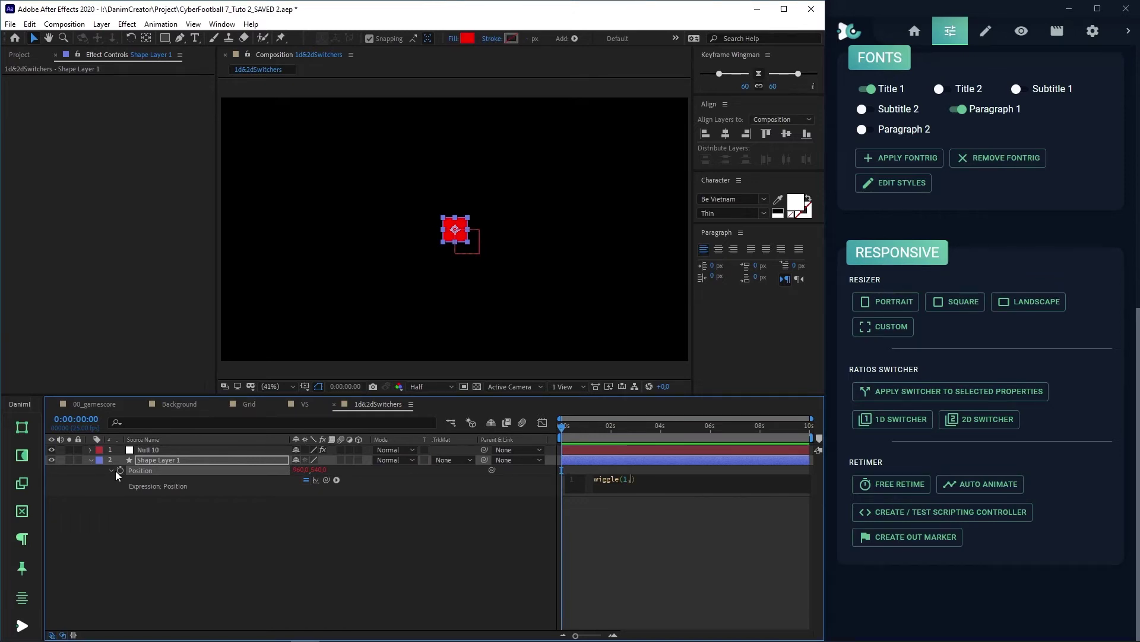
Link the wiggle expression's amplitude to the Result of the null's Danim Ratio 1D Switcher.
click(151, 450)
click(77, 56)
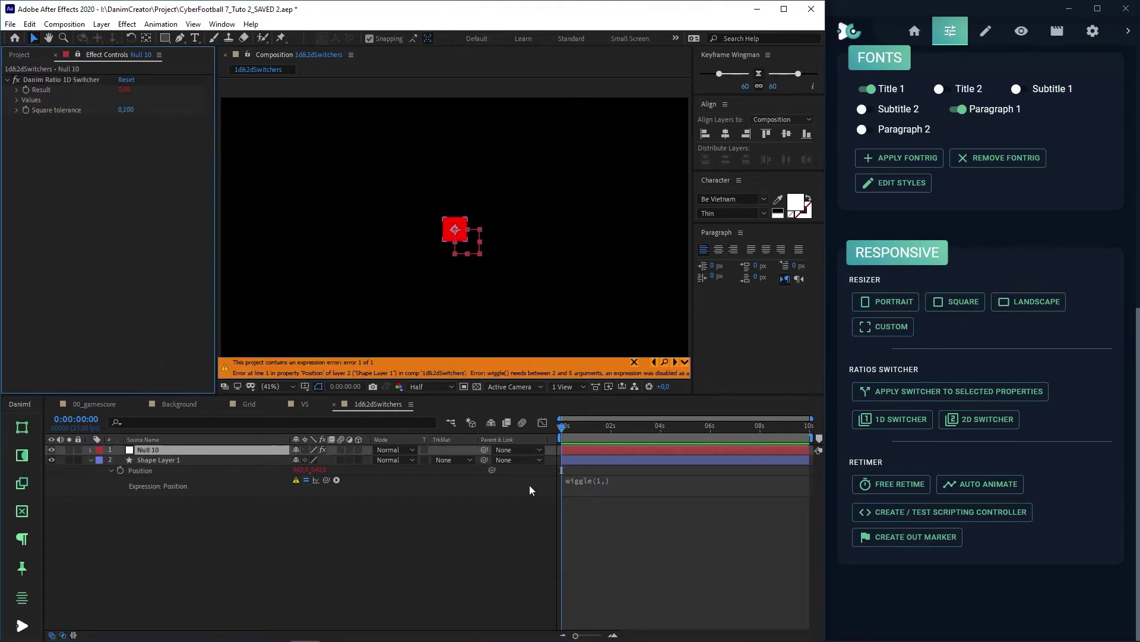
click(609, 485)
drag(326, 480, 69, 88)
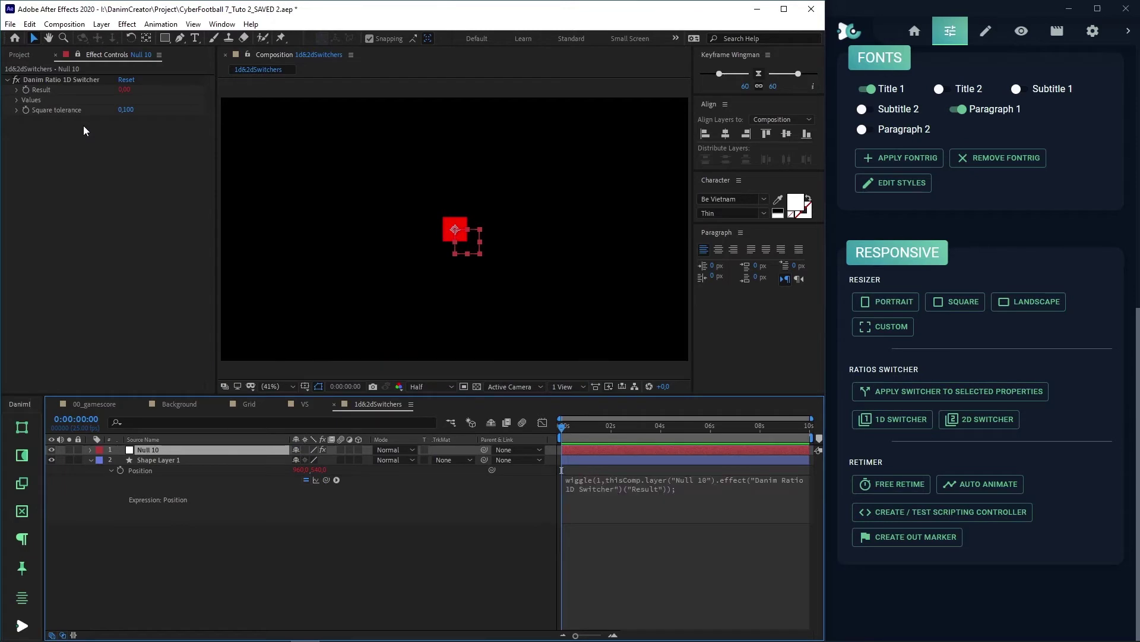
Set the null's 1D switcher values to Portrait 200, Square 10 and Landscape 500, and preview the square's wiggle.
click(17, 100)
click(129, 110)
text(200)
key(Tab)
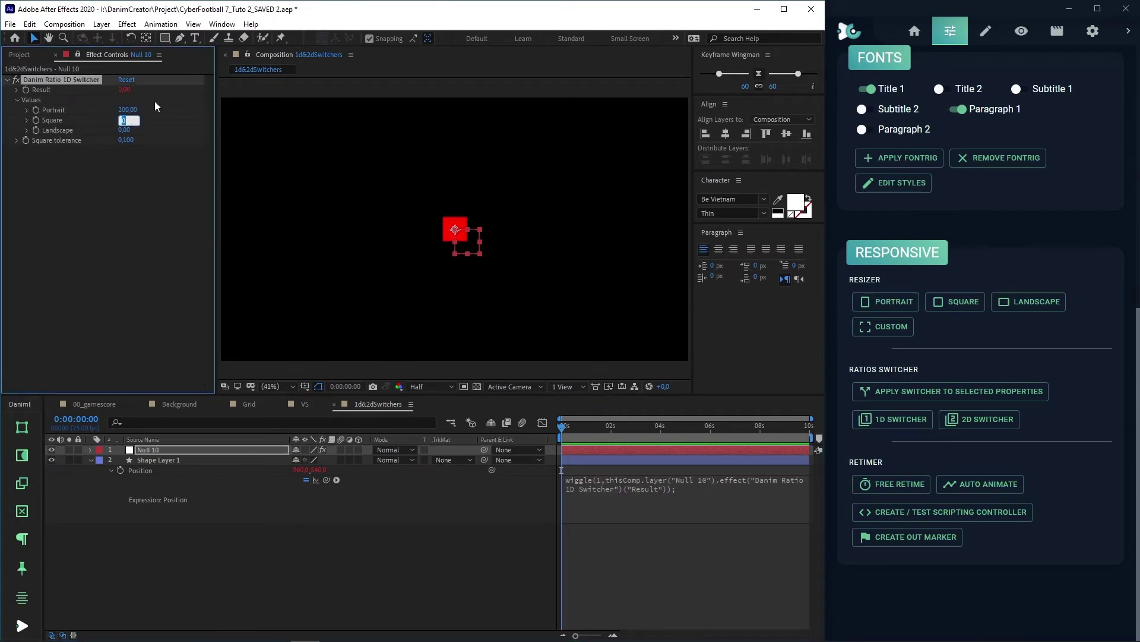
text(10)
key(Tab)
text(500)
key(Return)
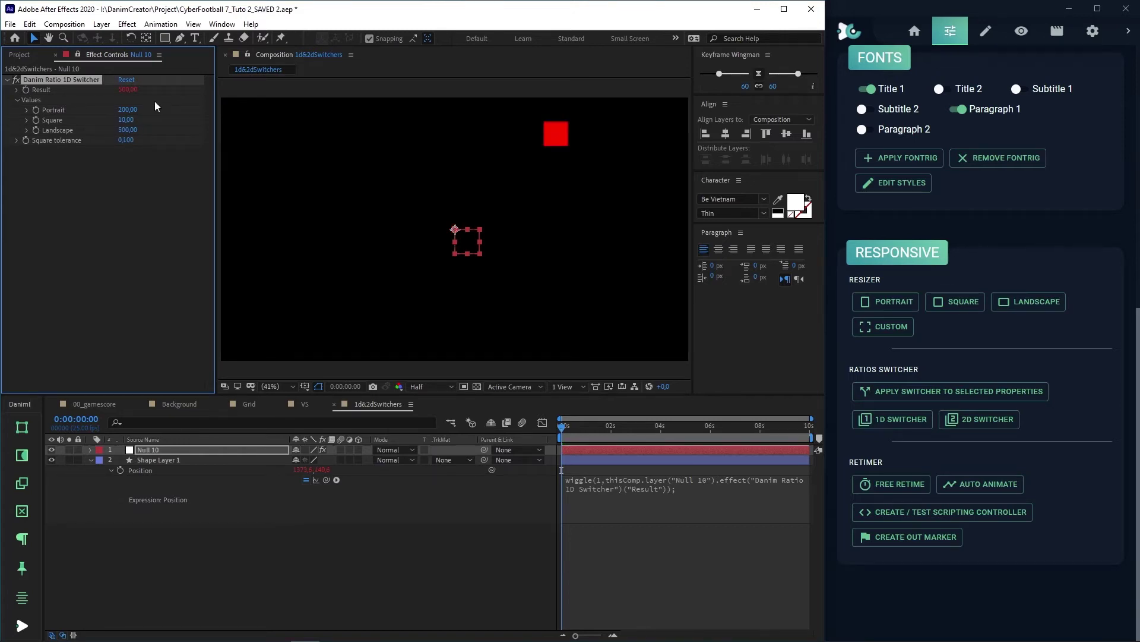
key(space)
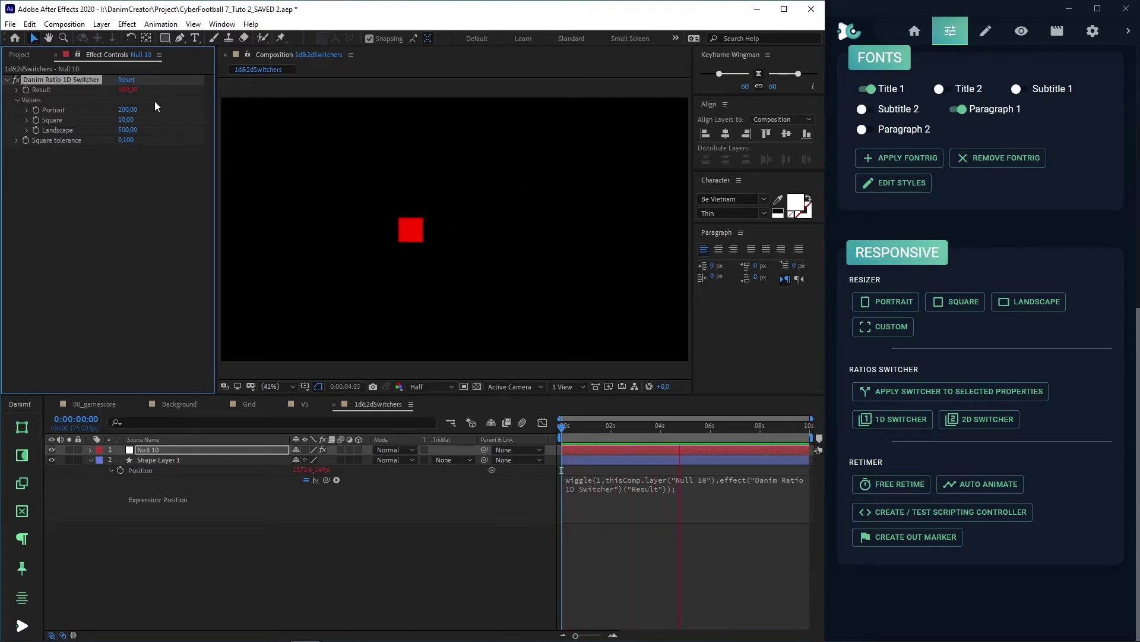
key(space)
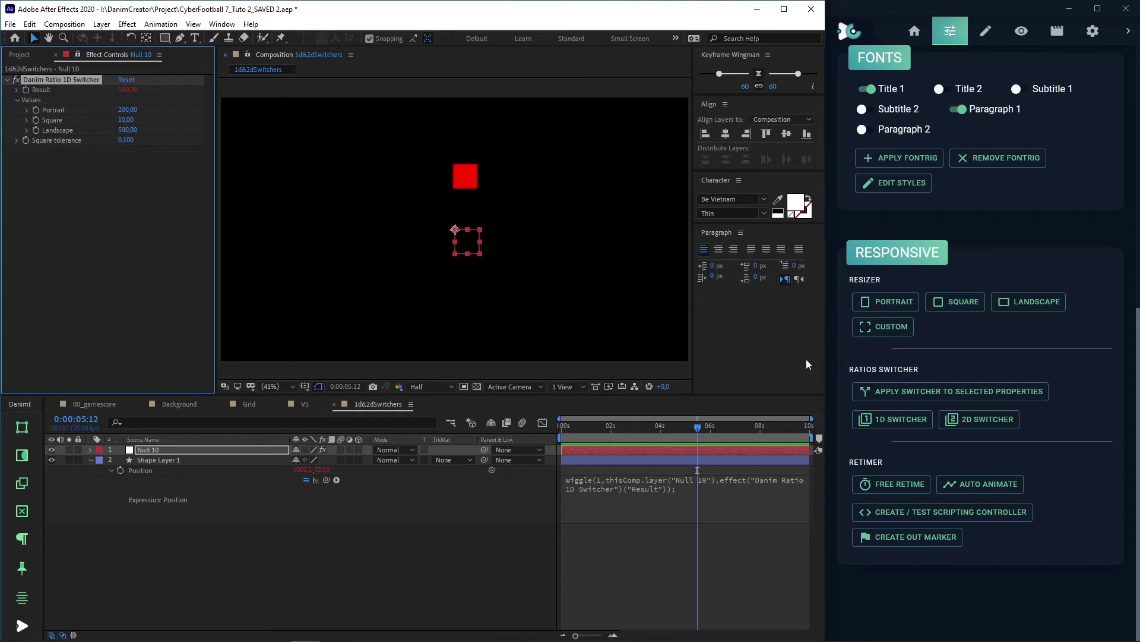
Resize the test composition to Square, preview the red square's wiggle, and resize the composition to Portrait.
click(960, 300)
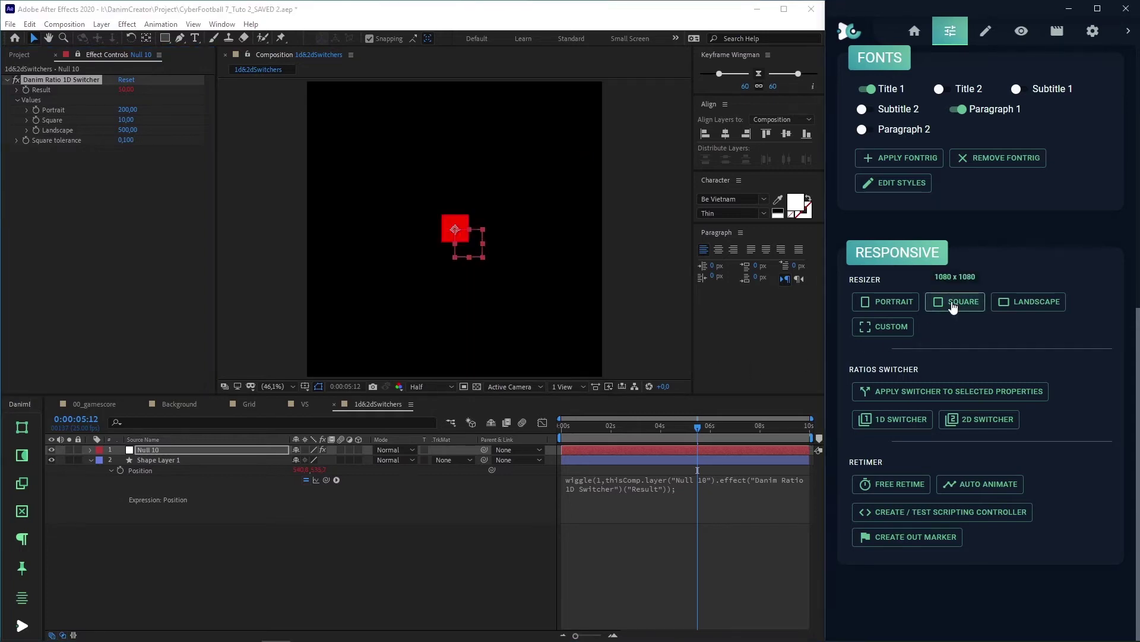
click(632, 301)
key(space)
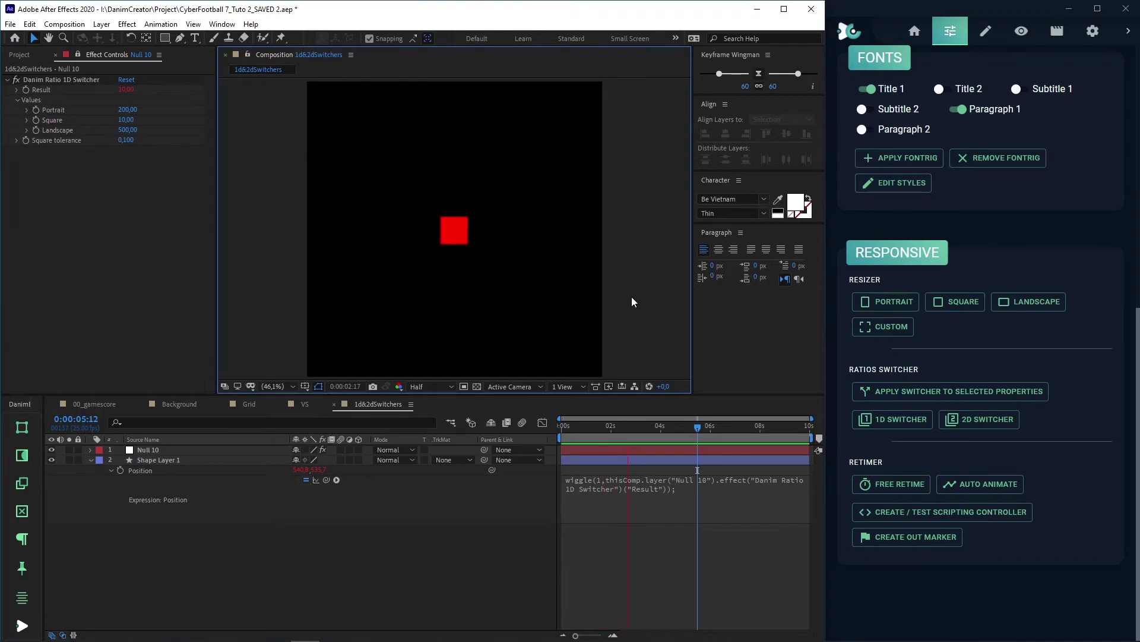
key(space)
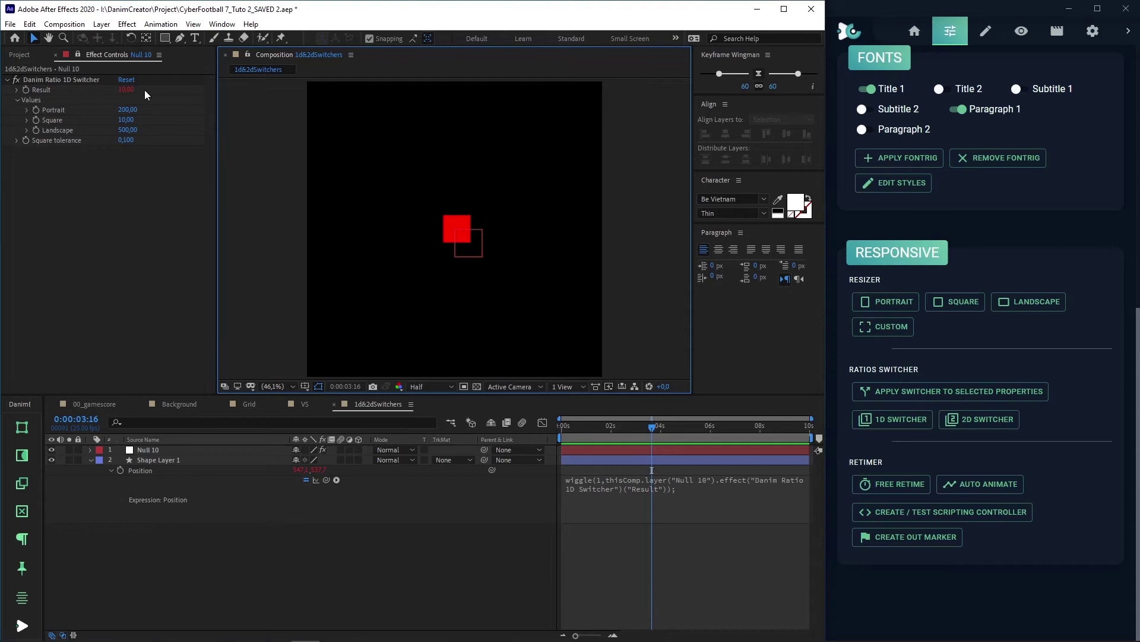
click(862, 304)
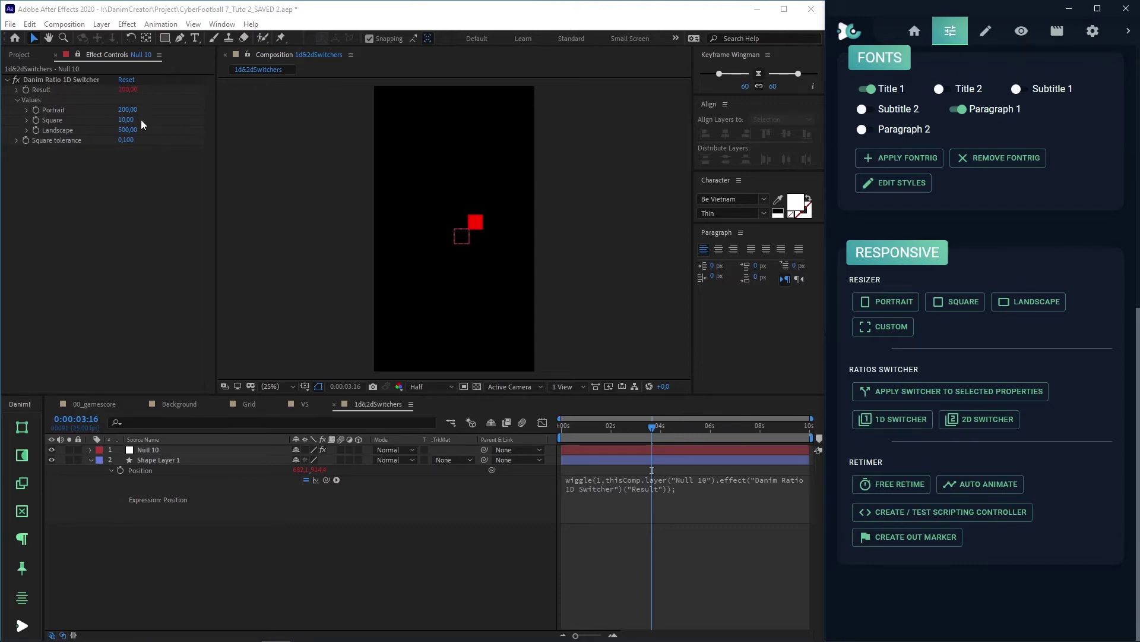
Delete the wiggle expression from Shape Layer 1's Position and turn the shape layer into a 3D layer.
click(600, 480)
key(BackSpace)
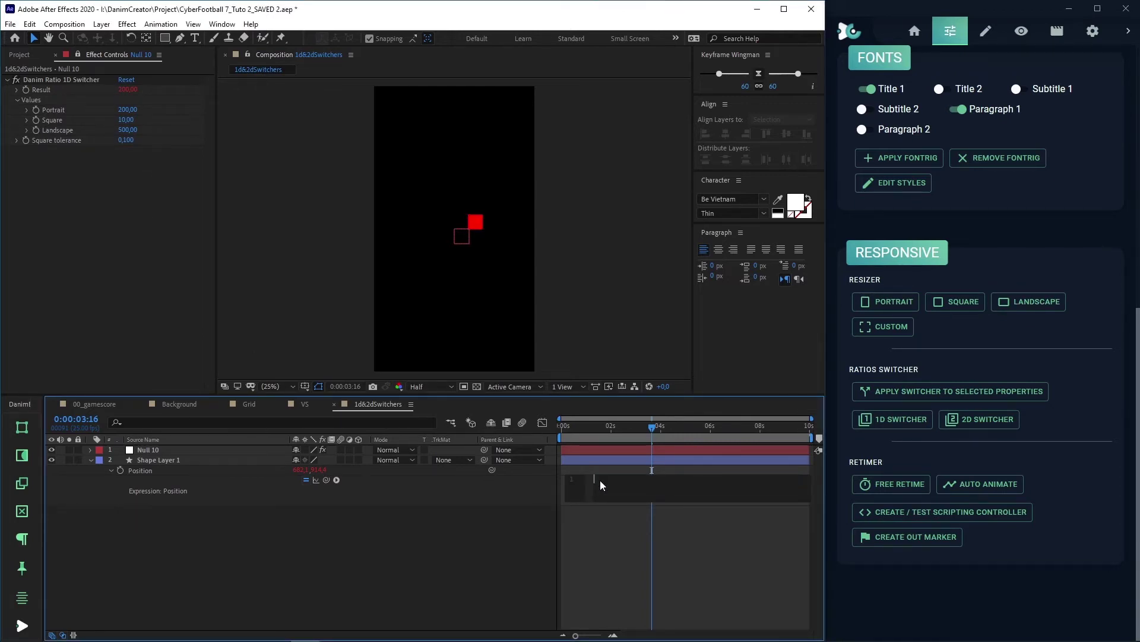
click(469, 506)
click(359, 460)
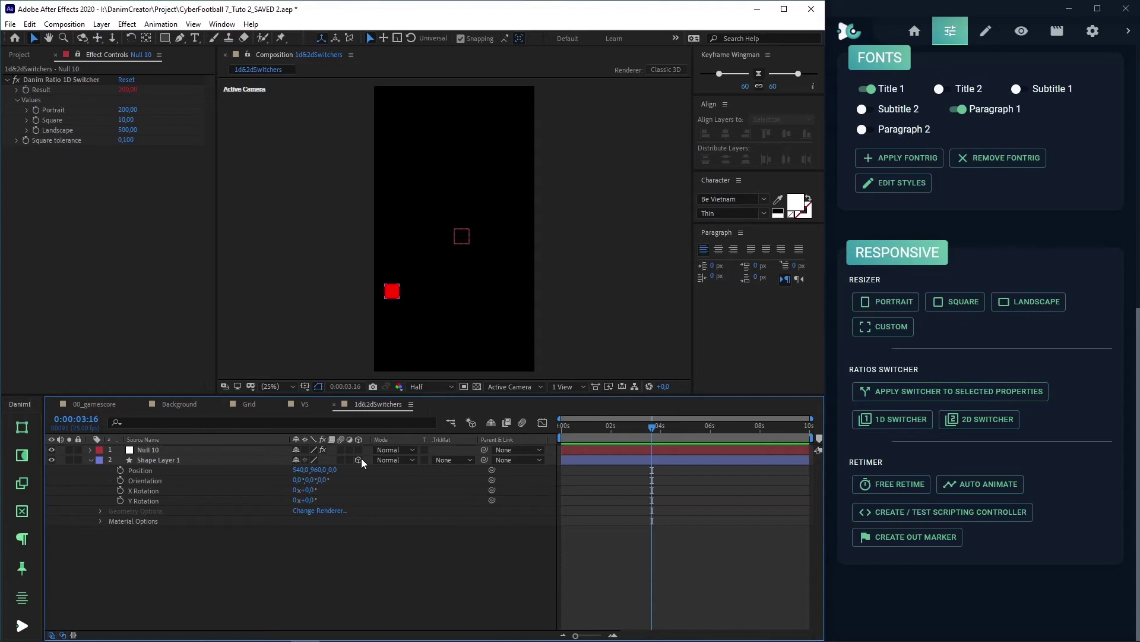
Apply a ratio switcher to Shape Layer 1's Position and expand its Portrait, Square and Landscape values.
click(183, 474)
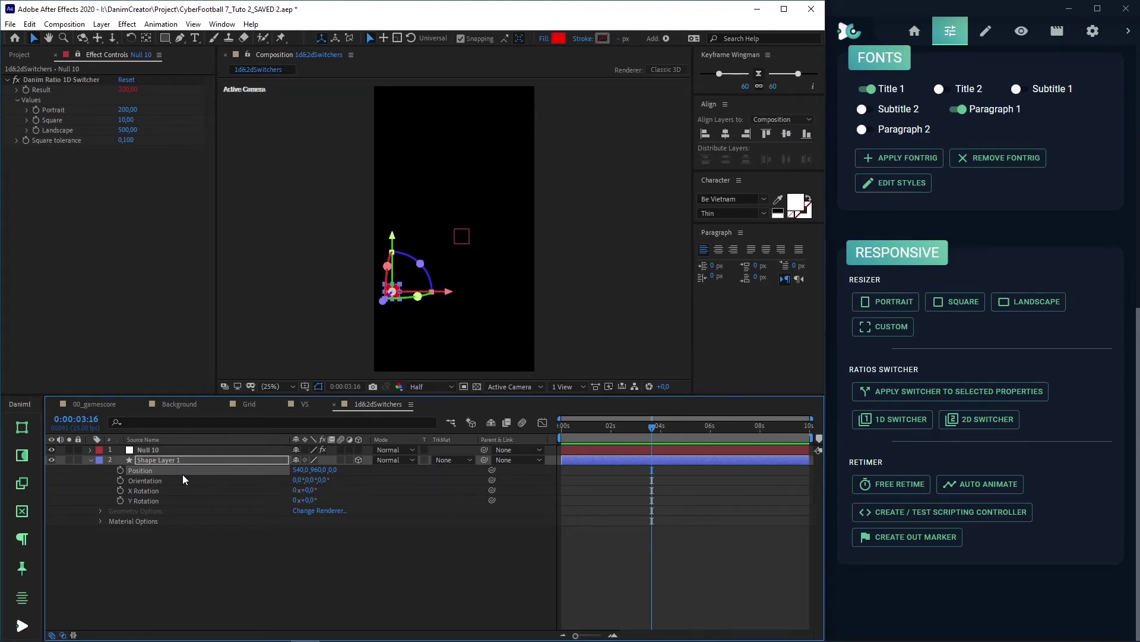
click(883, 393)
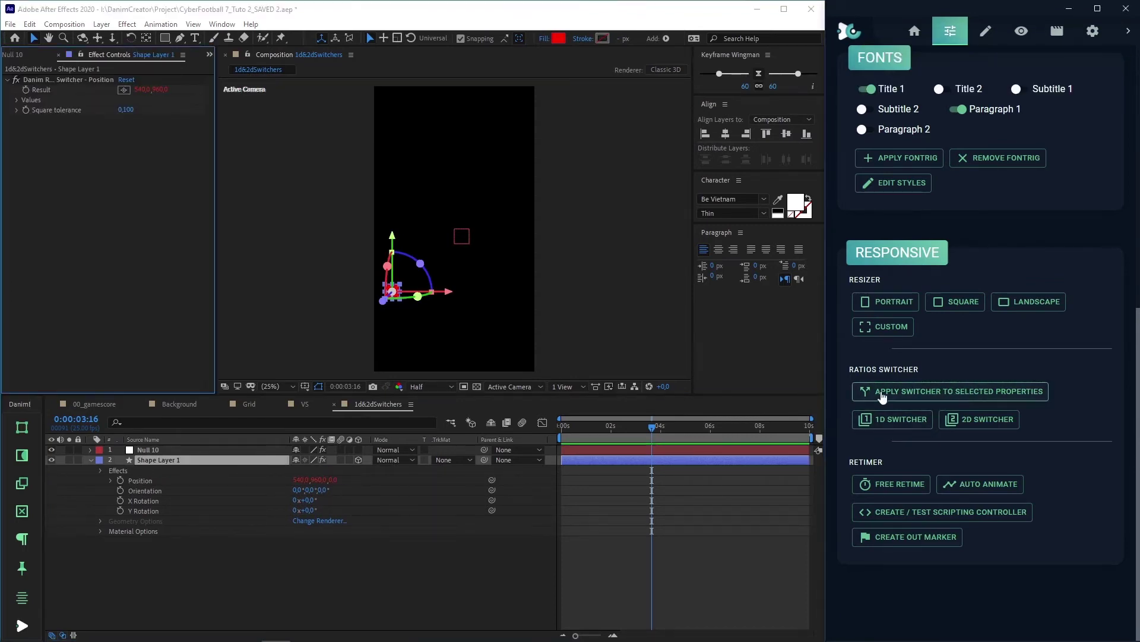
click(16, 99)
click(28, 109)
click(27, 140)
click(27, 171)
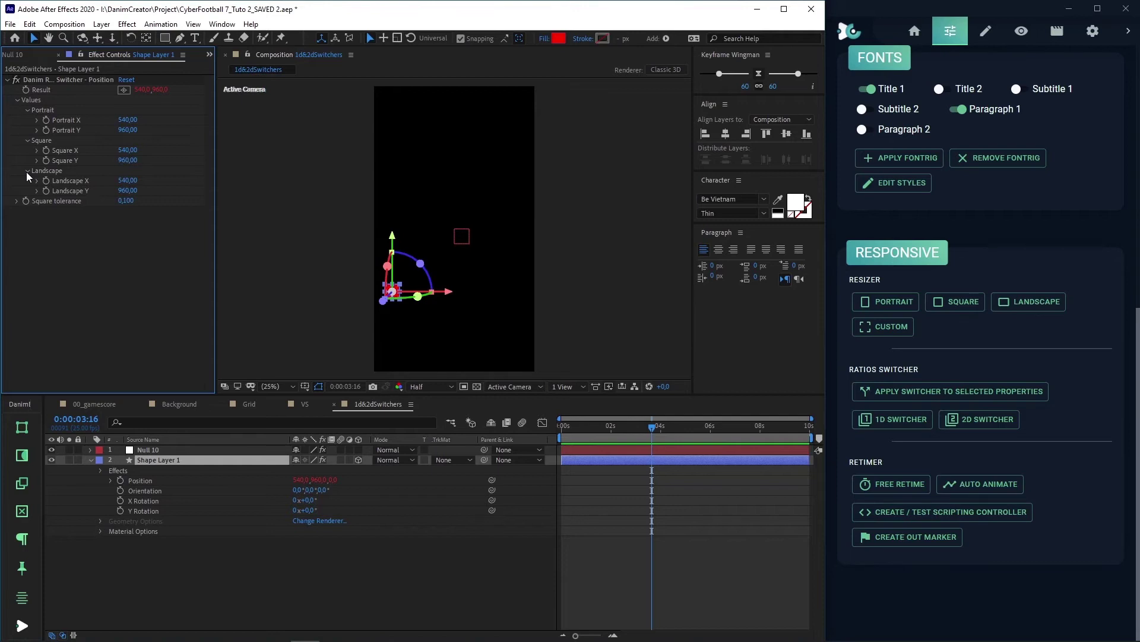
Add a 2D Switcher to Null 10 and move the 1D Switcher below it in the effect order.
click(143, 450)
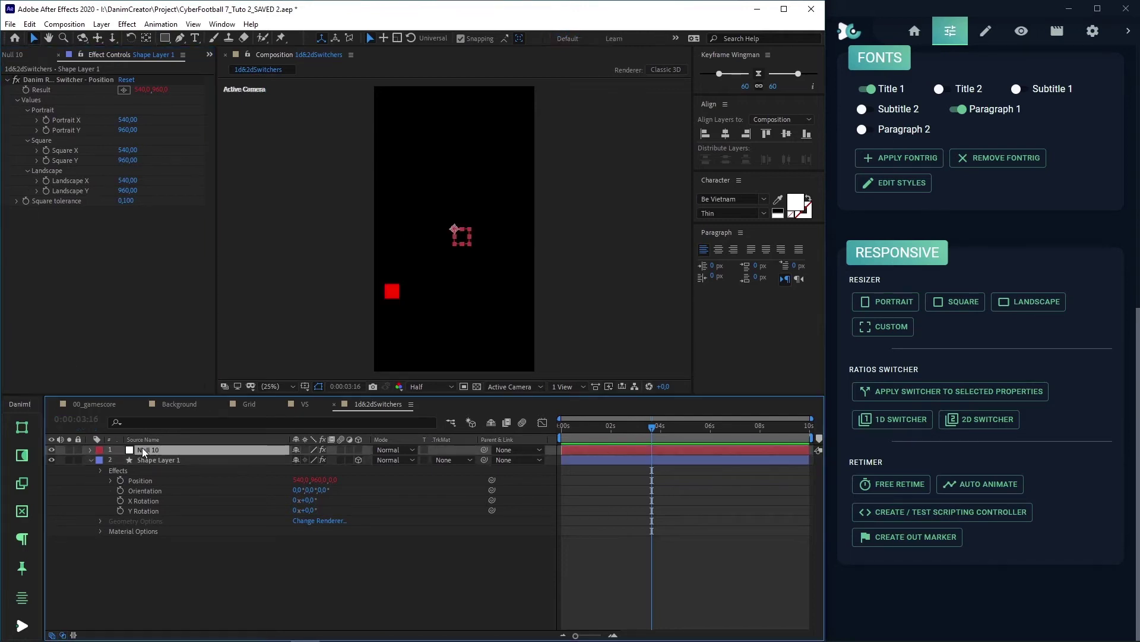
click(998, 420)
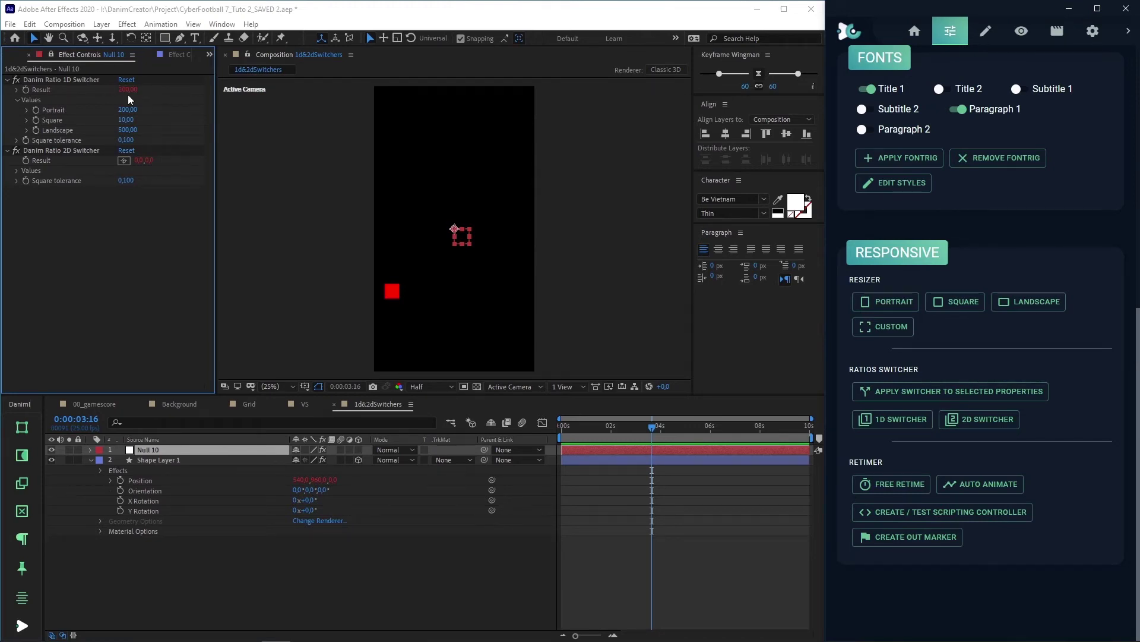
drag(95, 81, 84, 241)
click(92, 242)
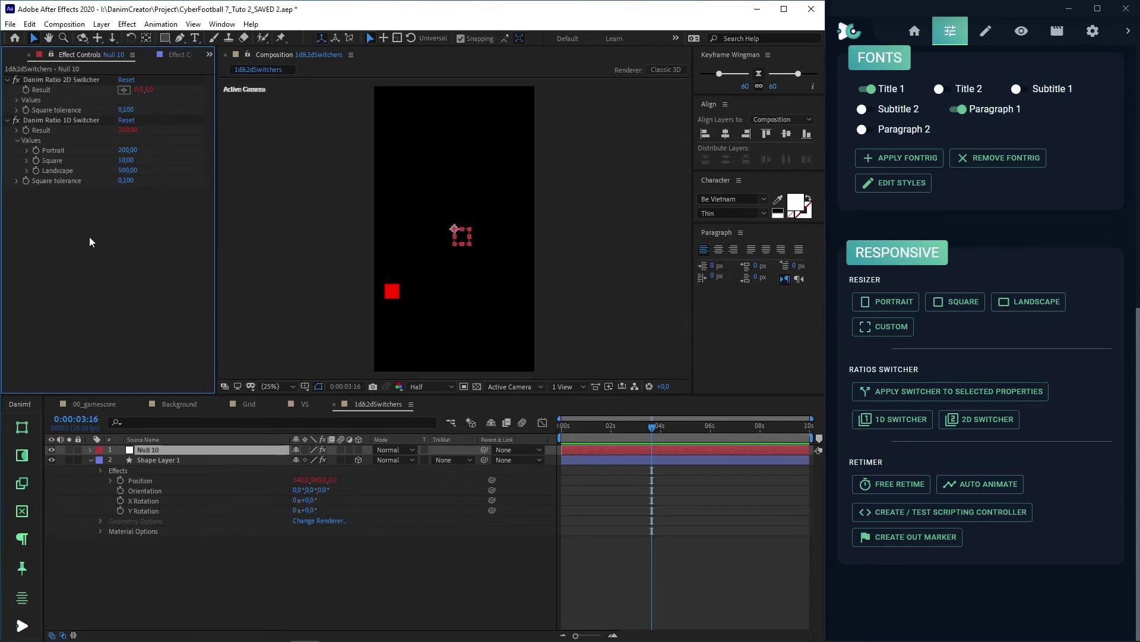
Replace Shape Layer 1's Position expression with a variable X linked to the first value of the null's 2D Switcher Result.
alt+click(121, 480)
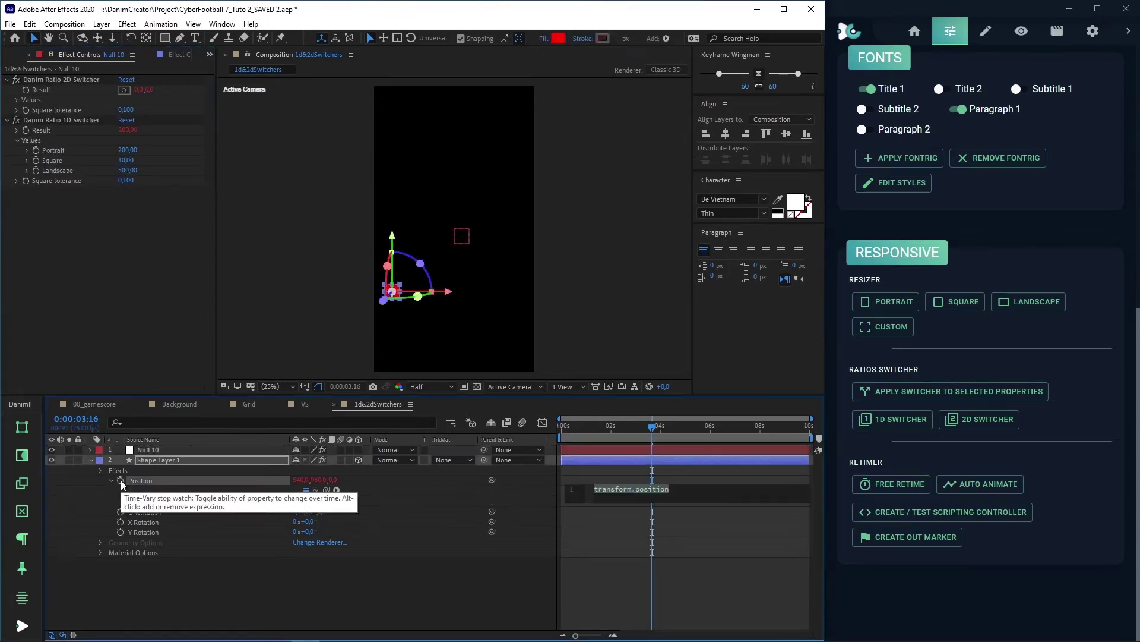
text(var x)
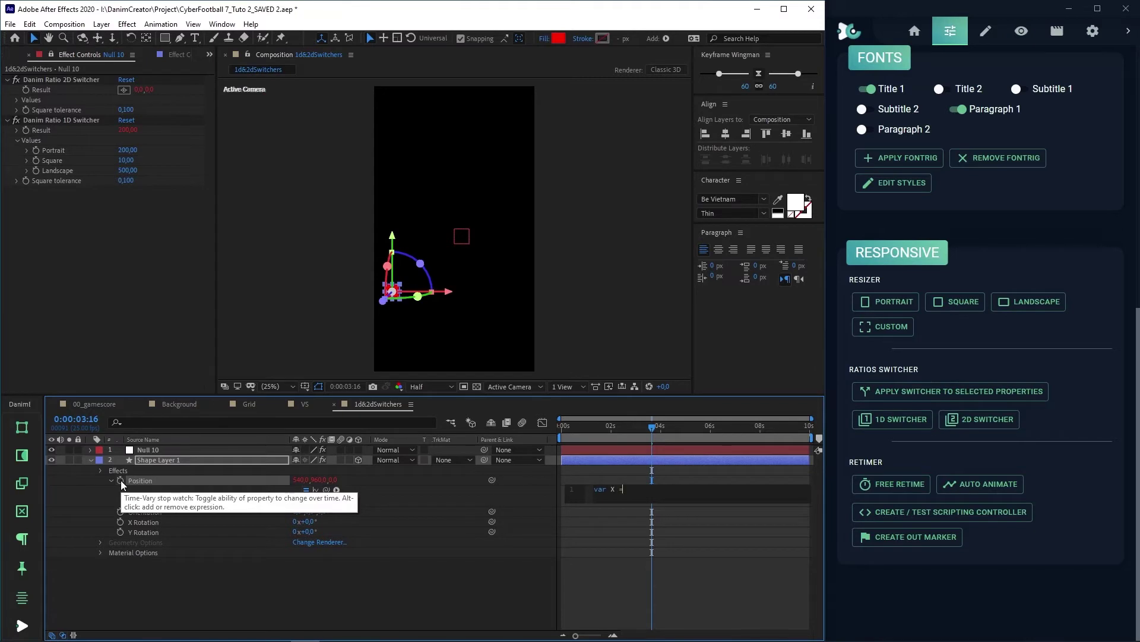
text( =)
drag(326, 490, 137, 89)
text(;)
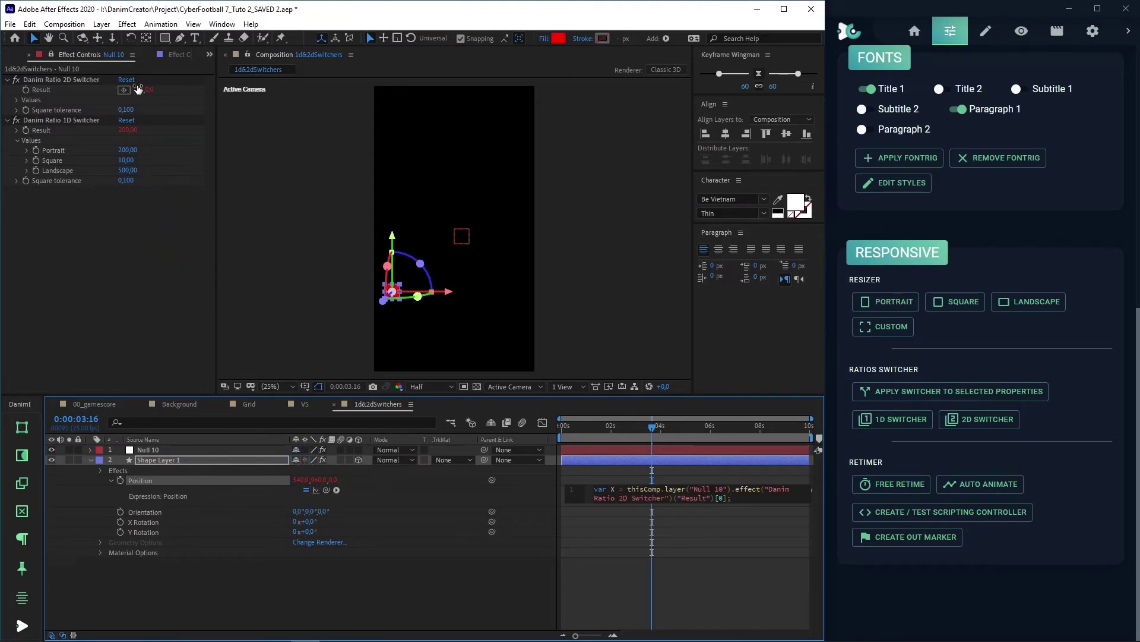
key(Return)
Add a variable Y to the Position expression, linked to the second value of the null's 2D Switcher Result.
text(var Y)
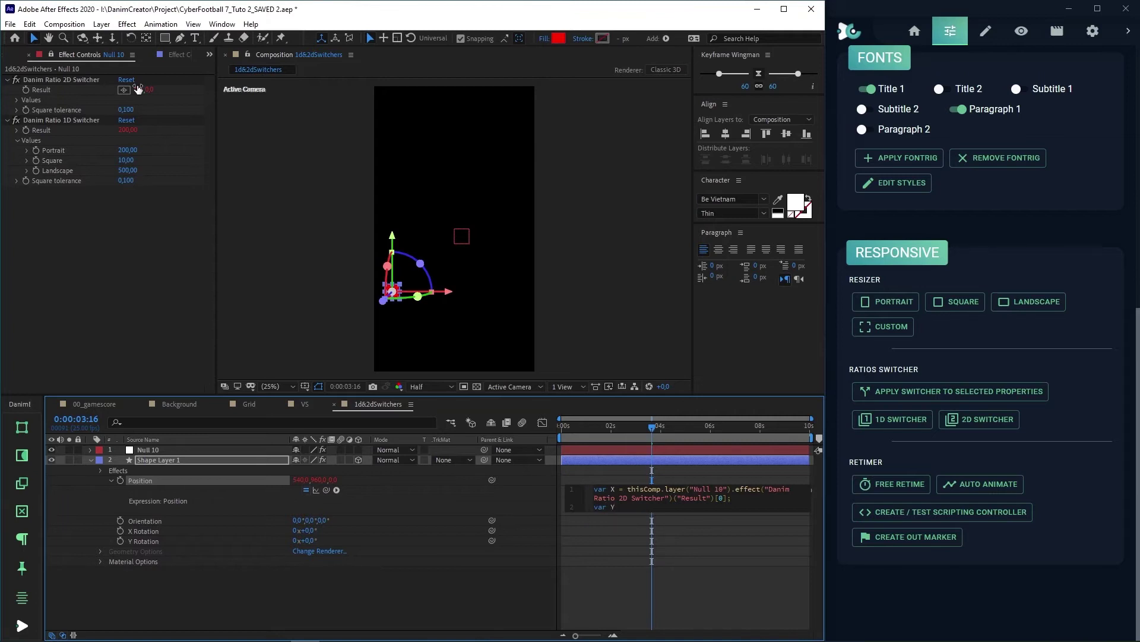
text( =)
drag(326, 489, 151, 90)
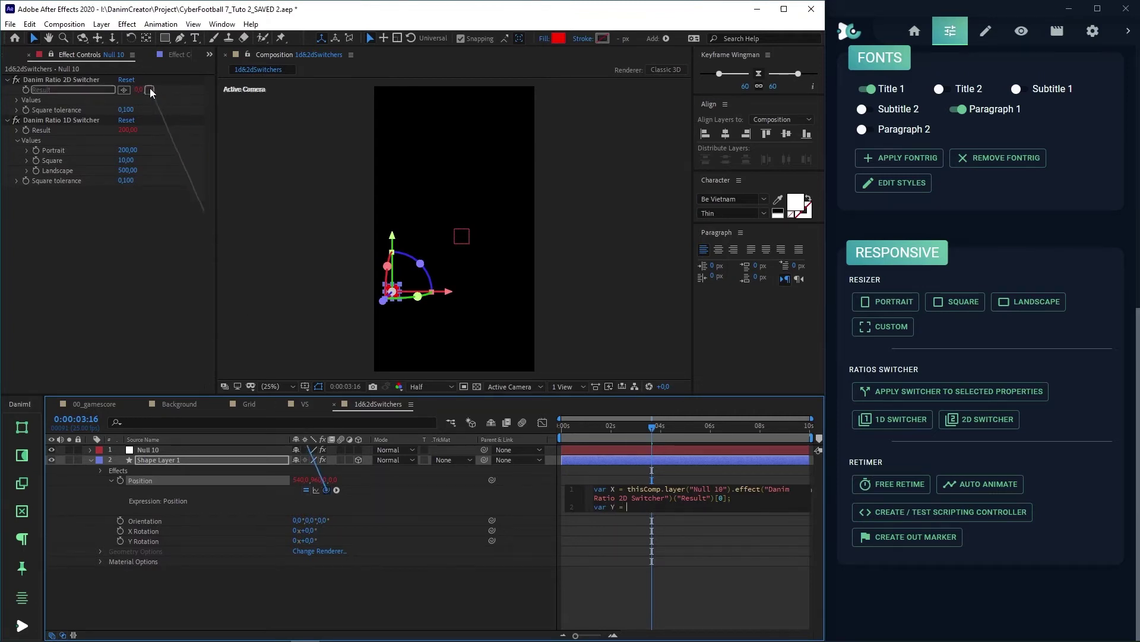
text(;)
key(Return)
Add a variable Z linked to the null's 1D Switcher Result and end the Position expression with [X,Y,Z].
text(var Z =)
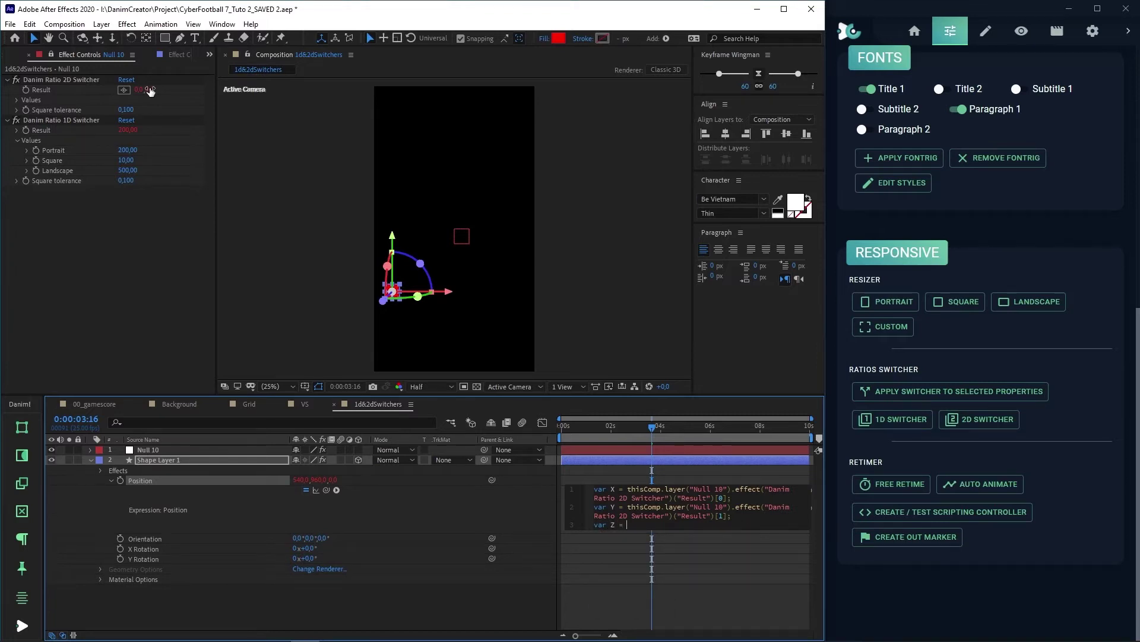
drag(326, 489, 125, 134)
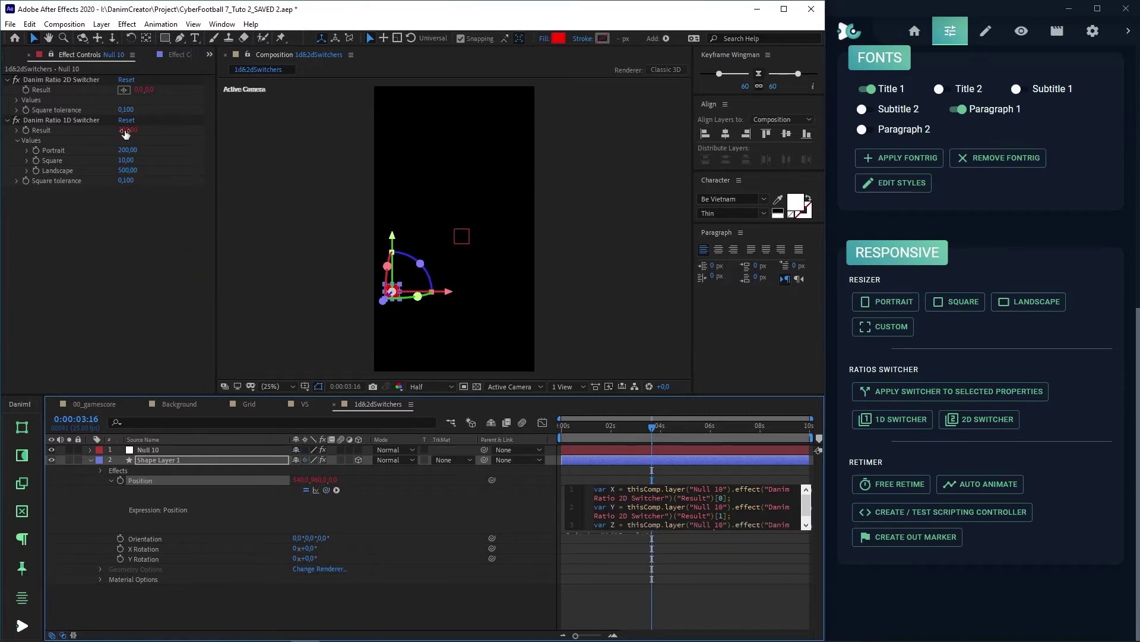
text(;)
key(Return)
key(Return)
text([)
text(X,Y,Z)
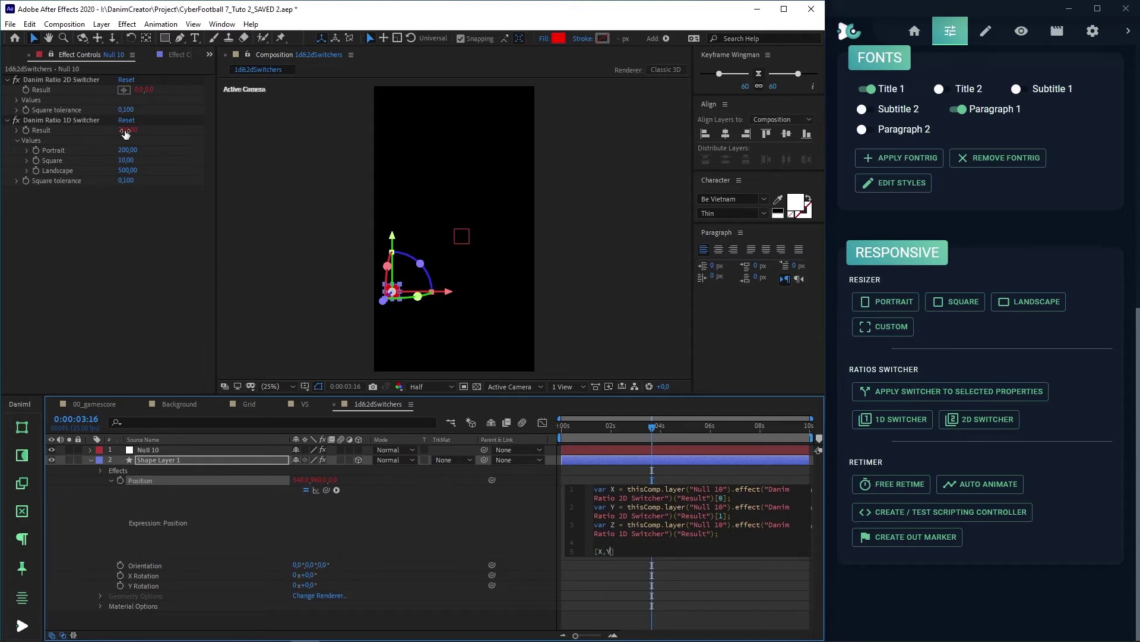
click(125, 134)
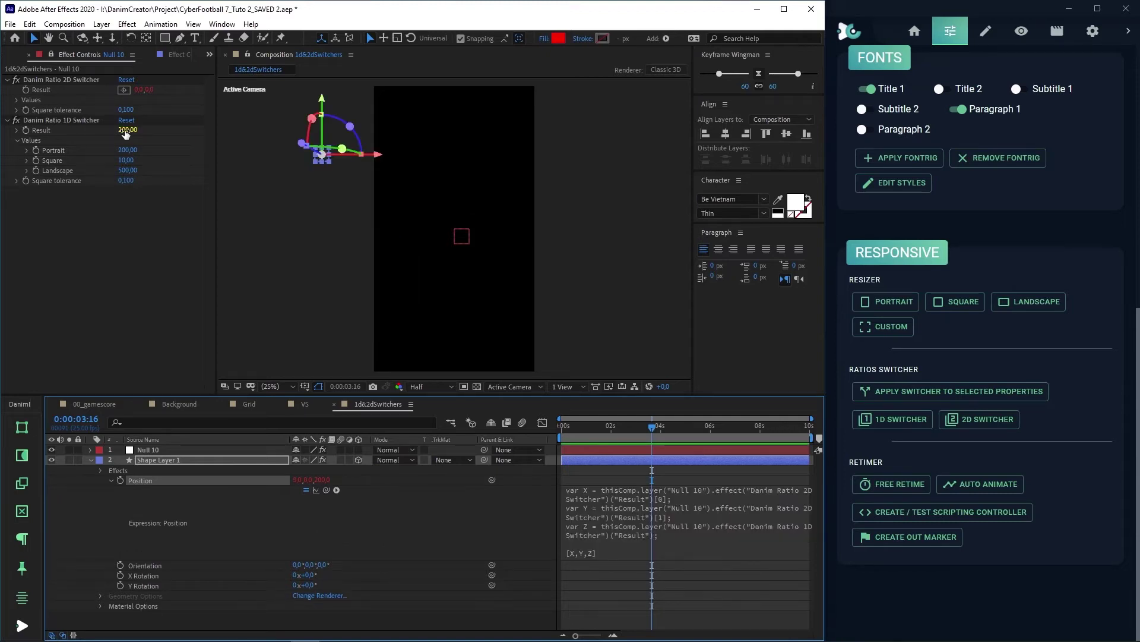
Set the null's 1D Switcher Portrait value to 294 and its 2D Switcher Portrait X to 935 and Portrait Y to 885.
drag(128, 150, 183, 155)
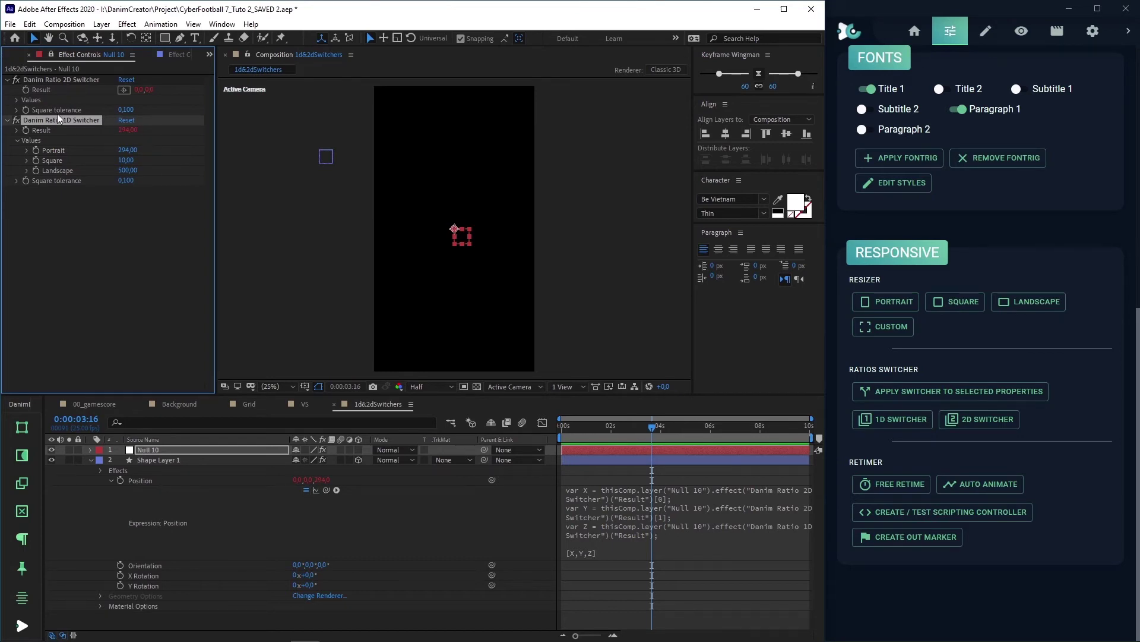
click(17, 100)
click(27, 111)
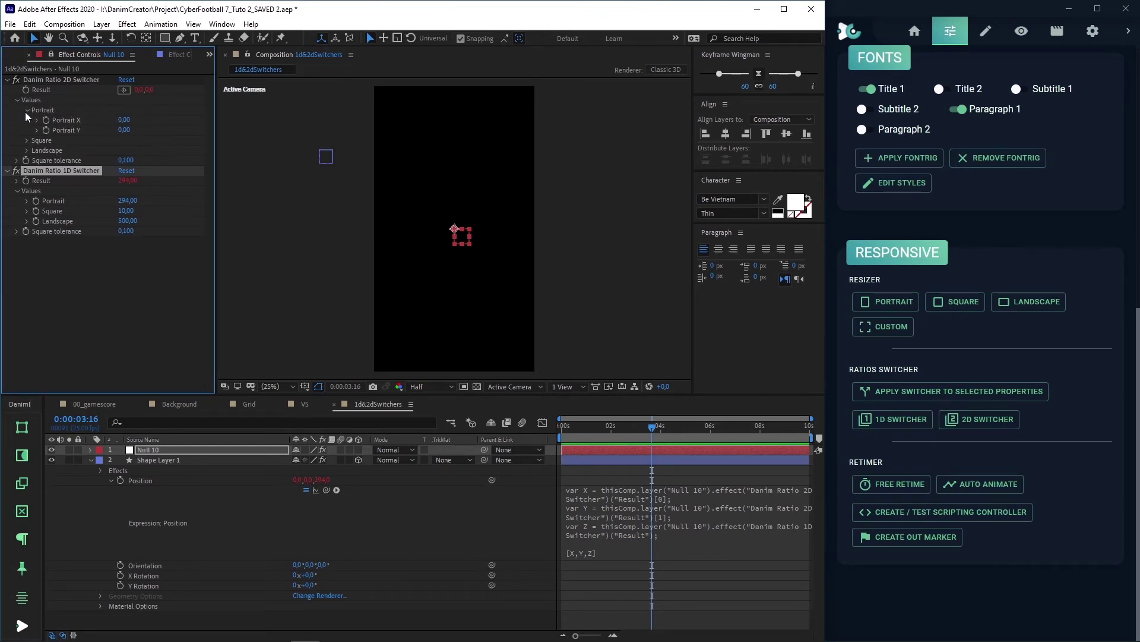
drag(125, 120, 731, 173)
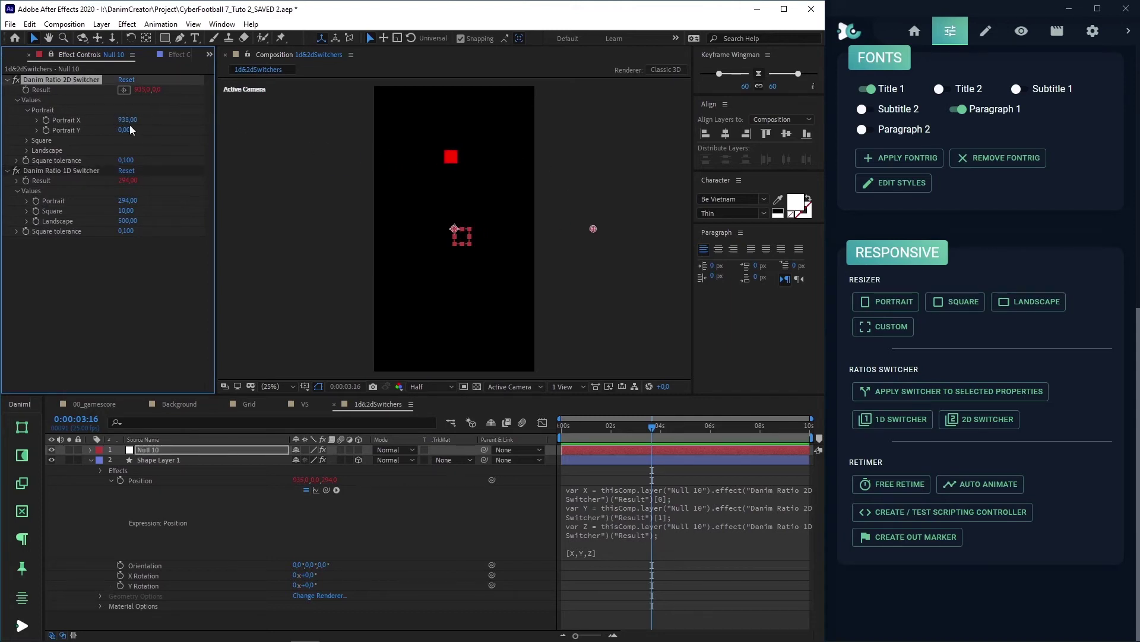
drag(125, 130, 568, 180)
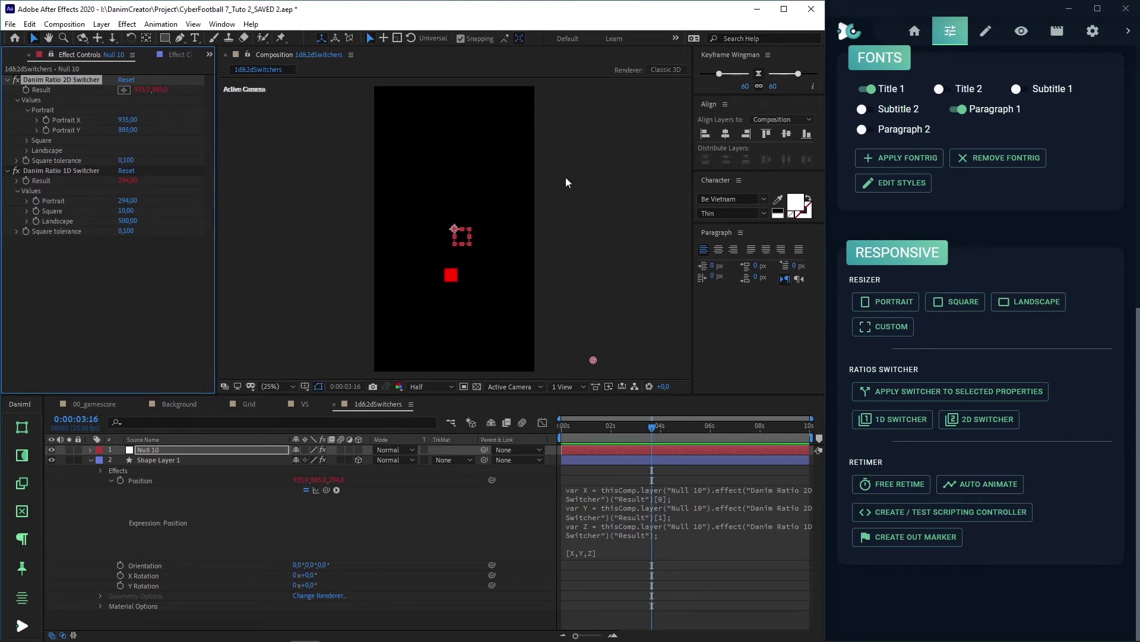
Resize the test composition to Landscape and set the 2D Switcher's Landscape X to 1283 and Landscape Y to 14.
click(1022, 311)
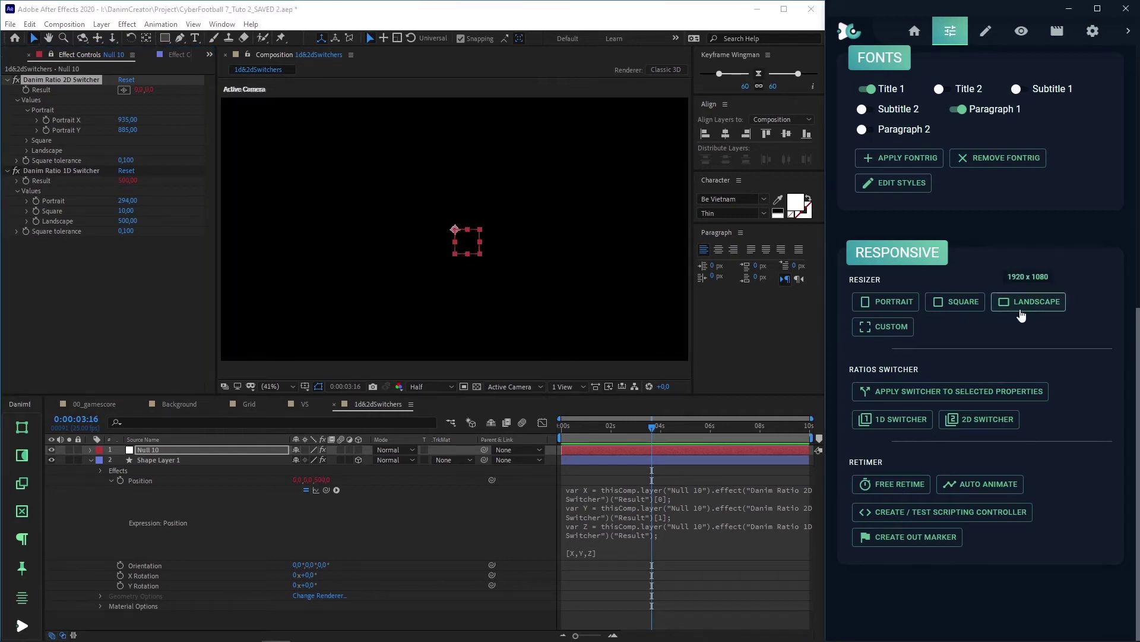
click(27, 151)
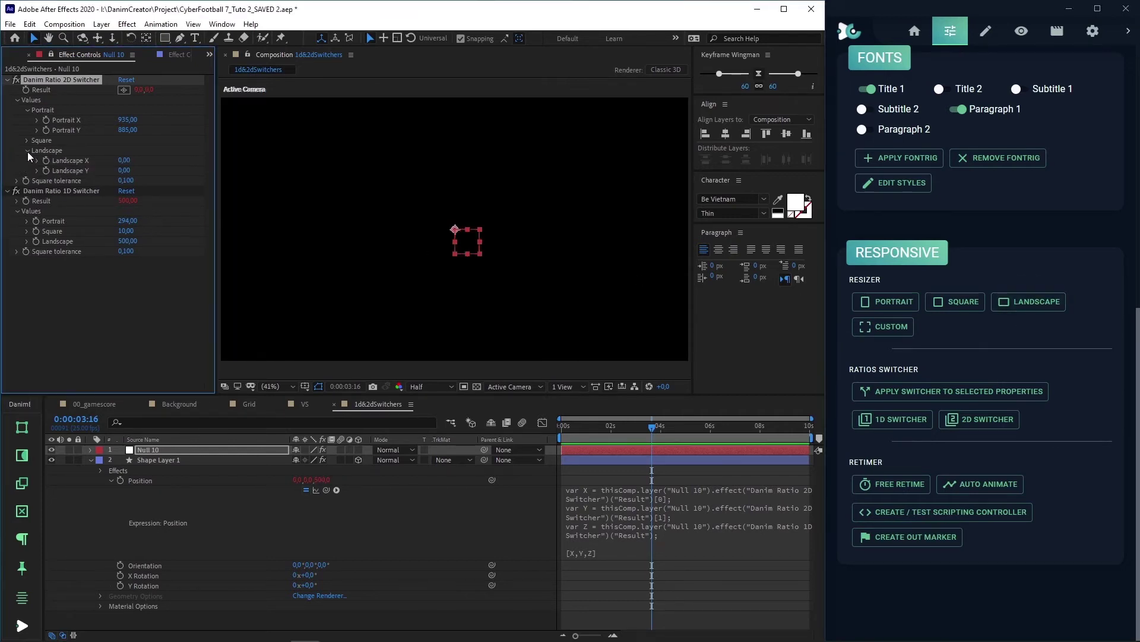
mouse_move(123, 160)
mouse_down()
mouse_move(585, 189)
mouse_move(844, 190)
mouse_move(394, 191)
mouse_up()
mouse_move(155, 173)
mouse_down()
mouse_move(249, 173)
mouse_move(141, 181)
mouse_up()
Return to the 00_gamescore composition, resize it to Square and select the Logo_Team01 layer.
click(85, 405)
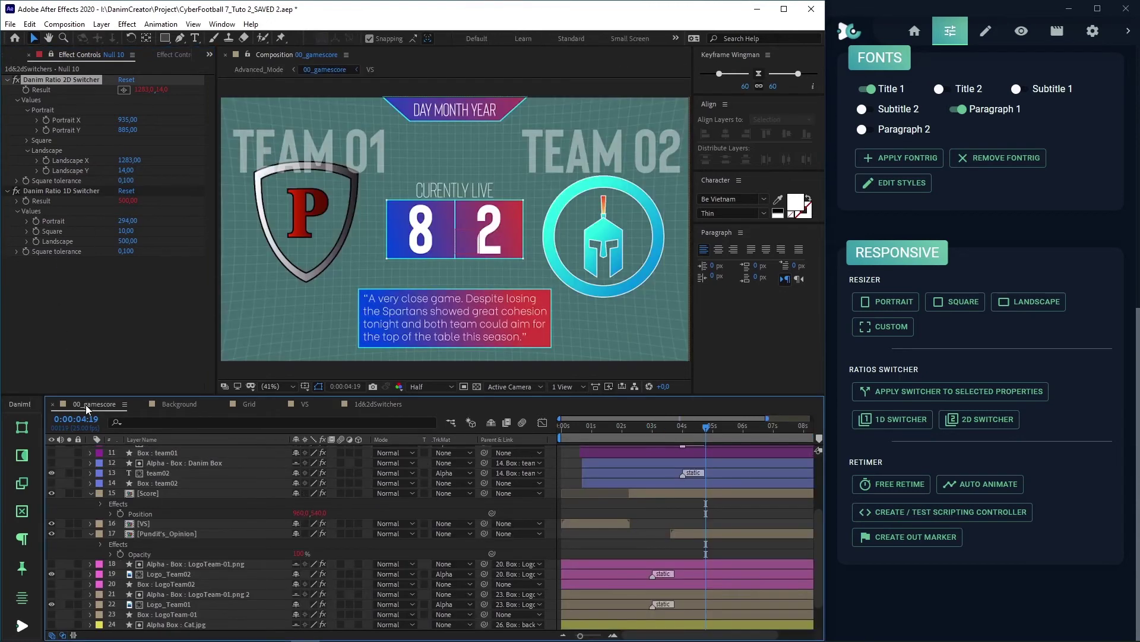
click(975, 303)
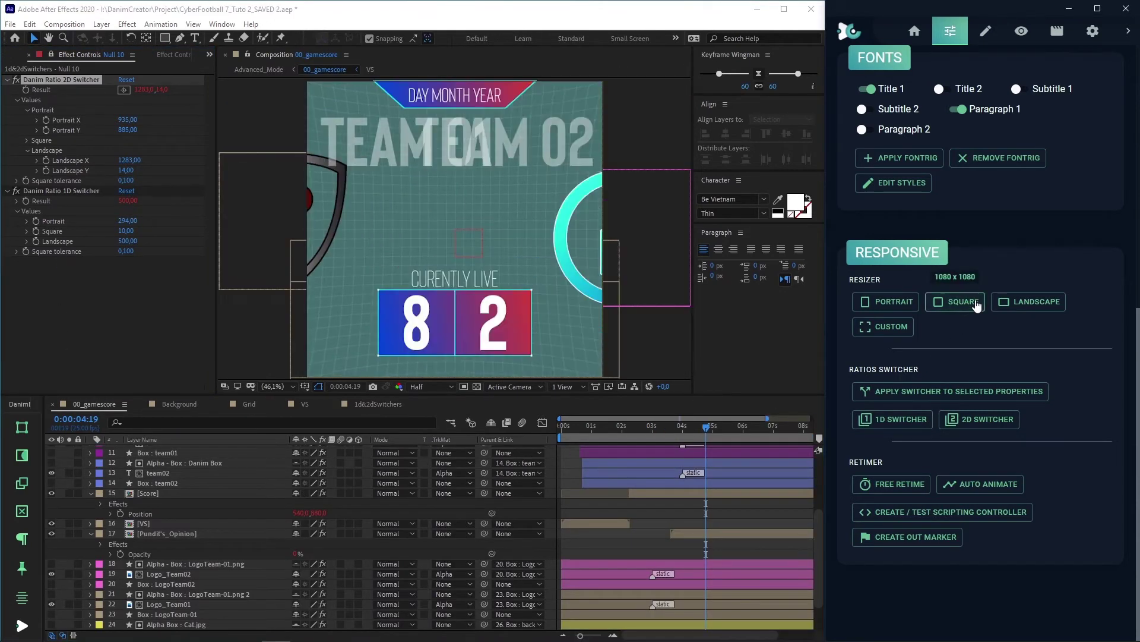
click(262, 197)
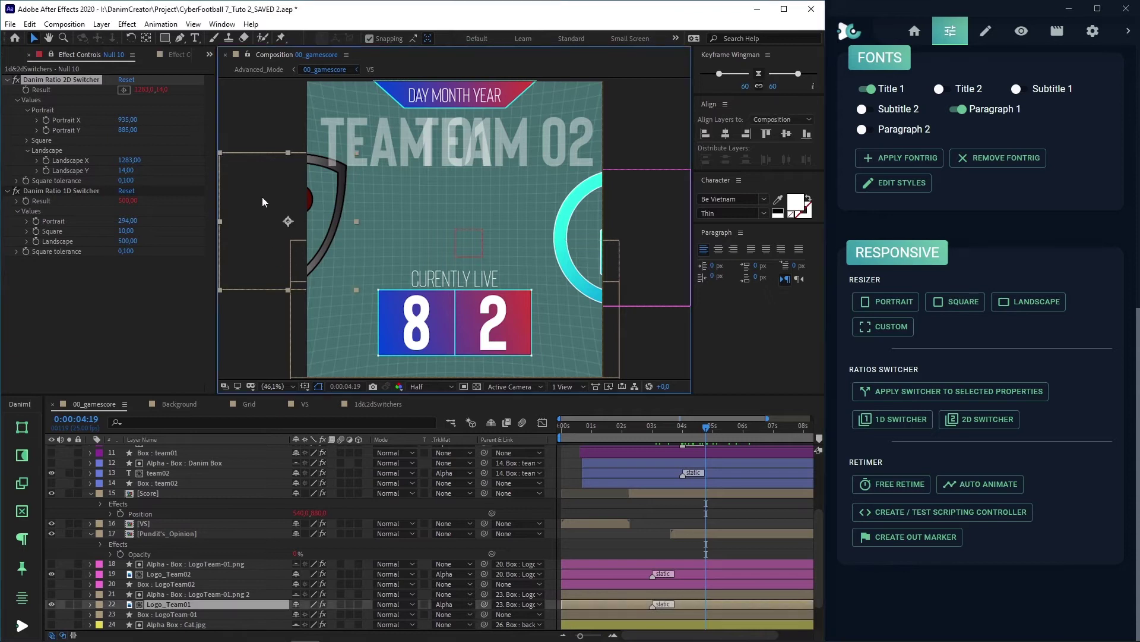
Expand the Danim Anchor Offset of the Box : LogoTeam-01 layer and select its X Offset and Y Offset properties.
click(187, 614)
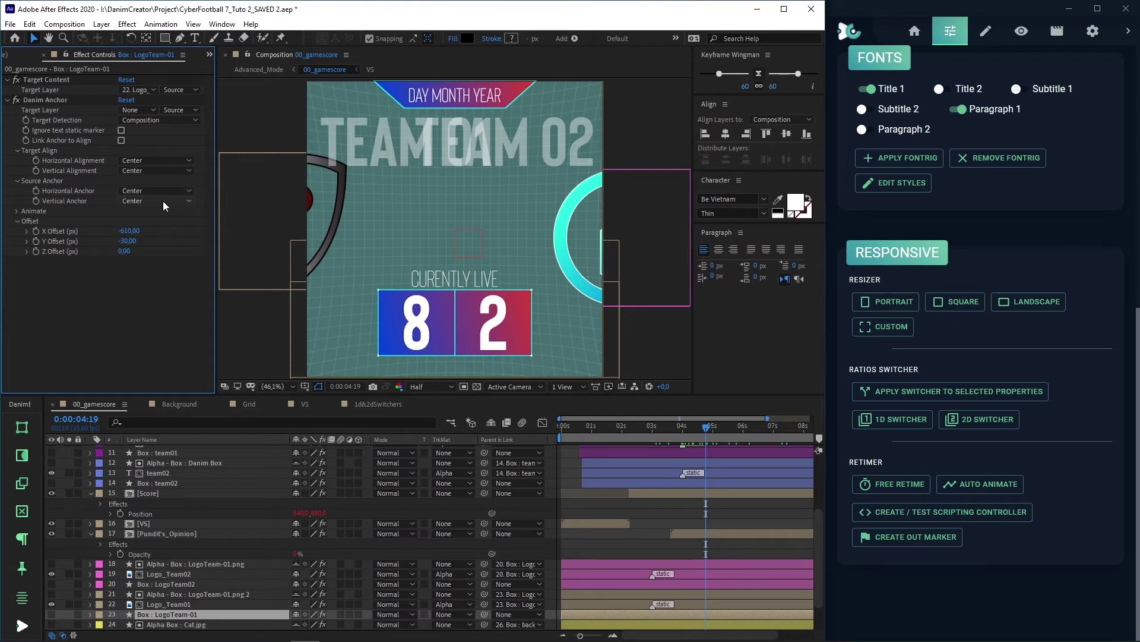
click(90, 615)
scroll(99, 586, down, 1)
click(100, 584)
scroll(87, 584, down, 2)
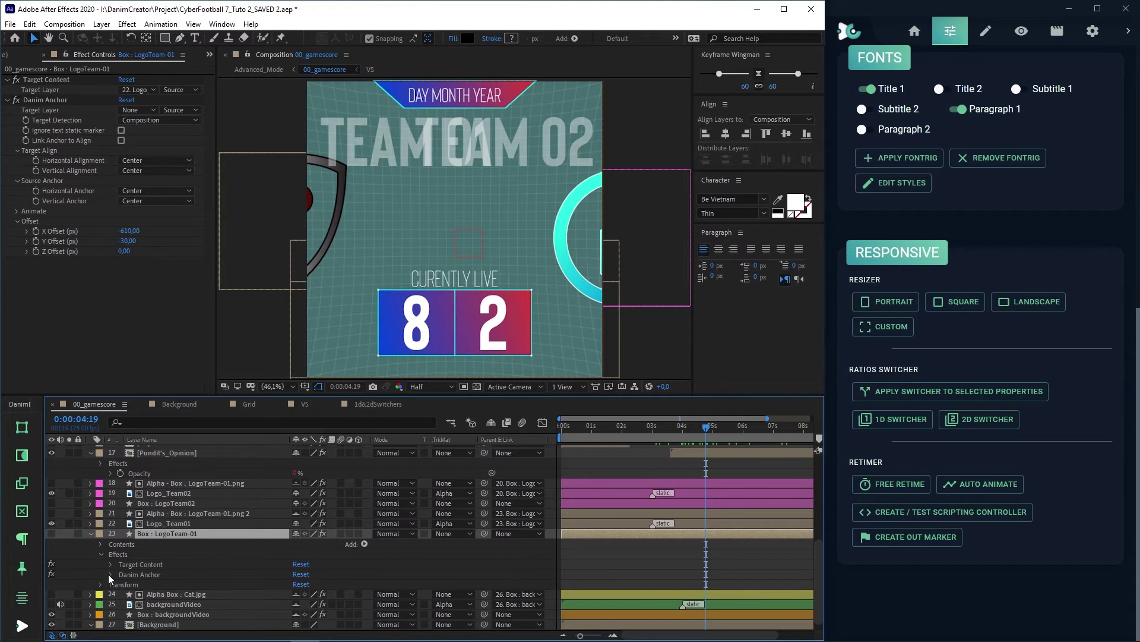
click(108, 574)
click(116, 585)
scroll(128, 577, down, 1)
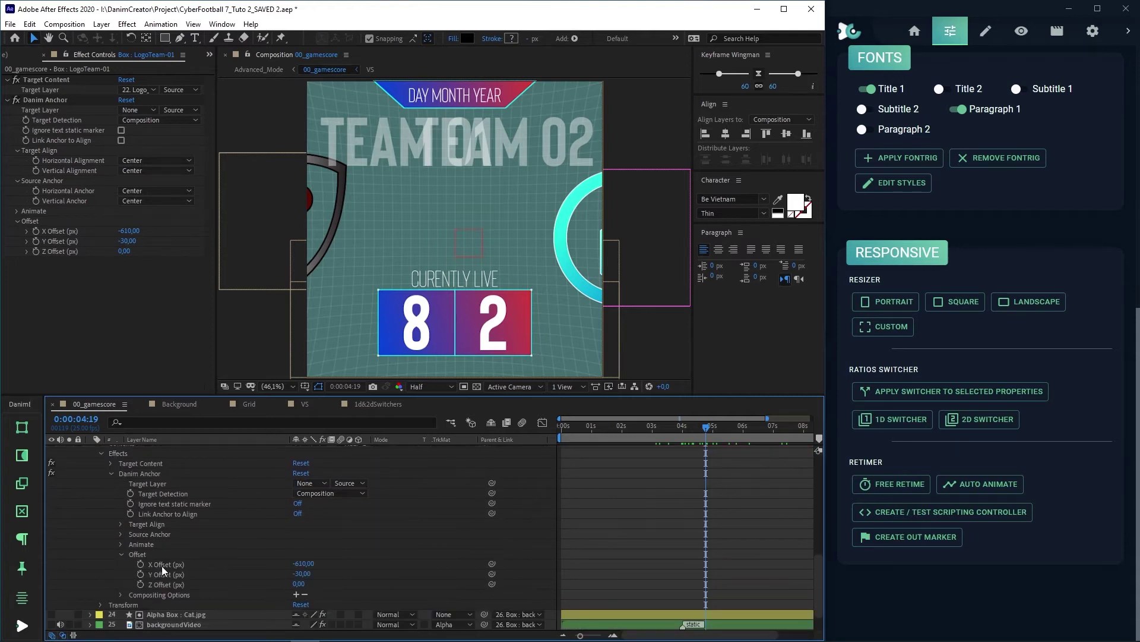
click(162, 563)
shift+click(161, 574)
Add the Danim Anchor X Offset and Y Offset of Box : LogoTeam02 to the selection and apply the ratio switcher to the selected properties.
scroll(85, 562, up, 2)
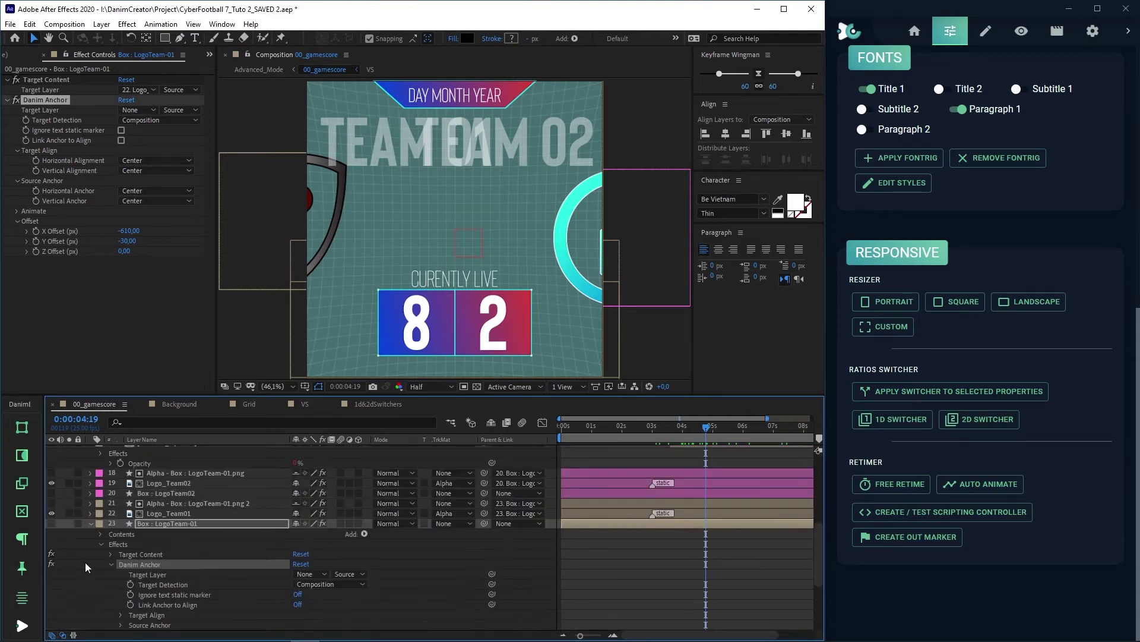
click(92, 496)
click(100, 514)
click(108, 535)
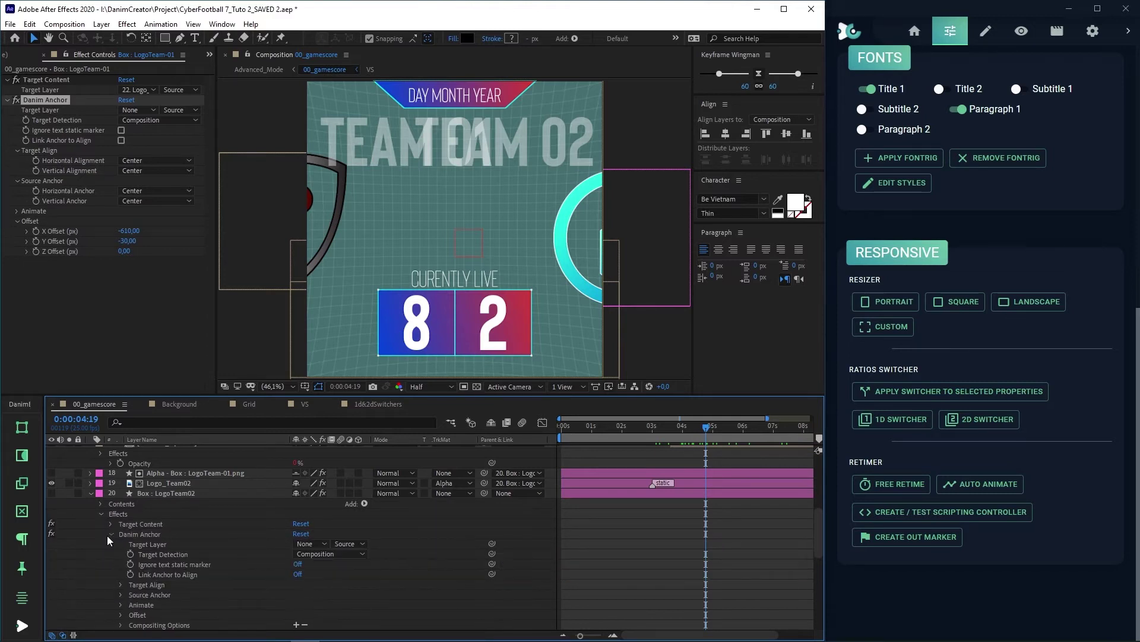
scroll(101, 536, down, 2)
click(121, 555)
scroll(123, 550, down, 1)
click(161, 534)
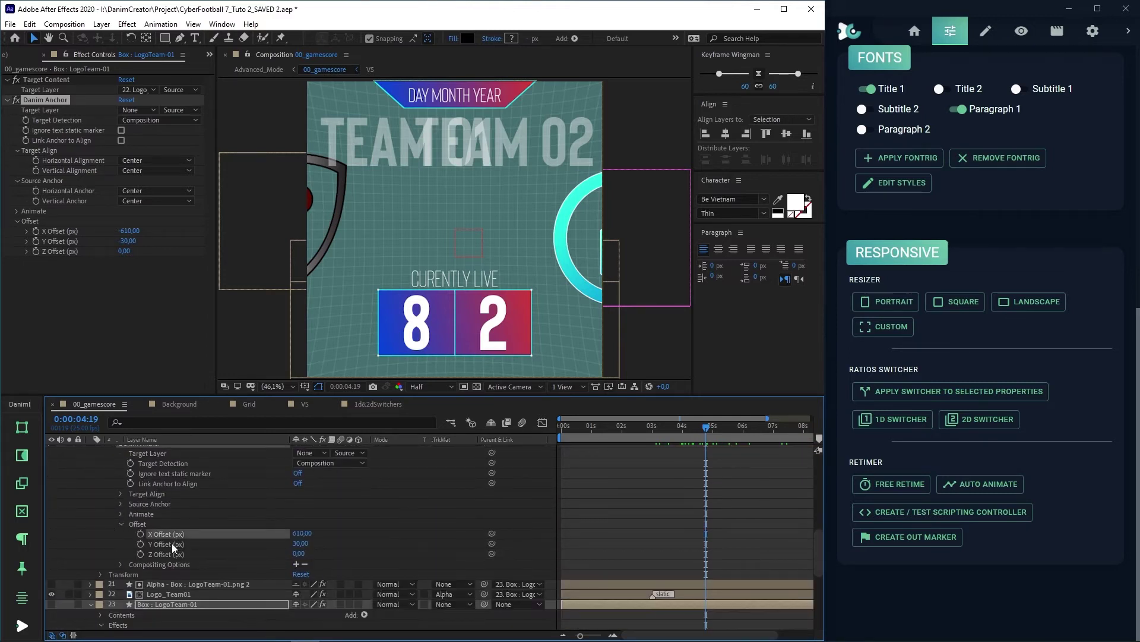
shift+click(172, 543)
click(966, 395)
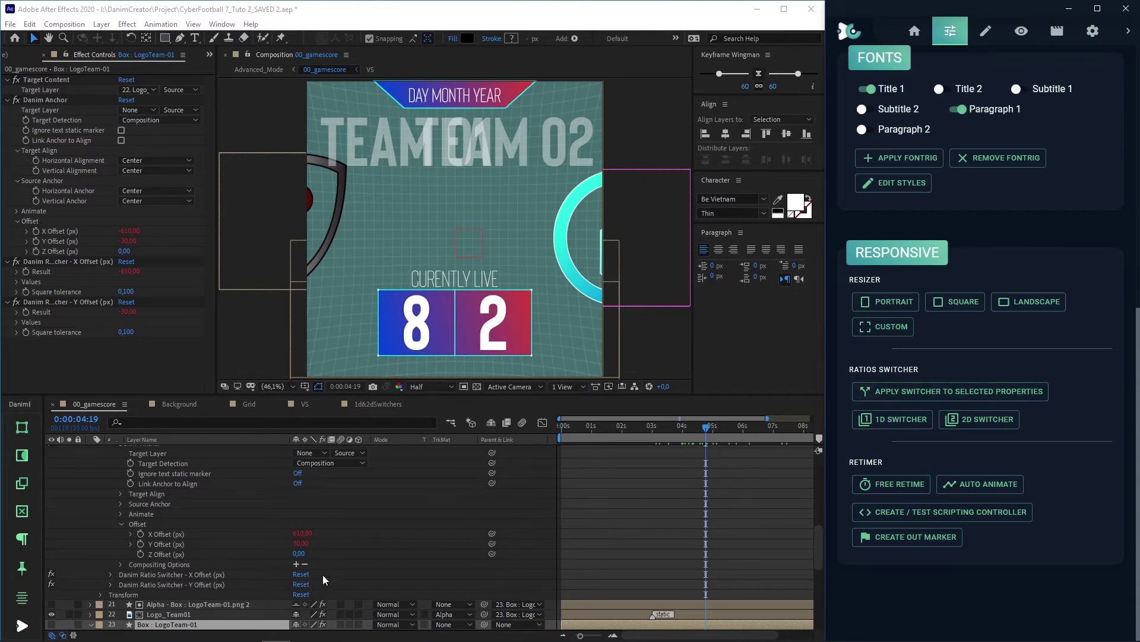
Set the Square value of the X Offset ratio switcher on Box : LogoTeam-01 to -300.
click(138, 456)
click(17, 281)
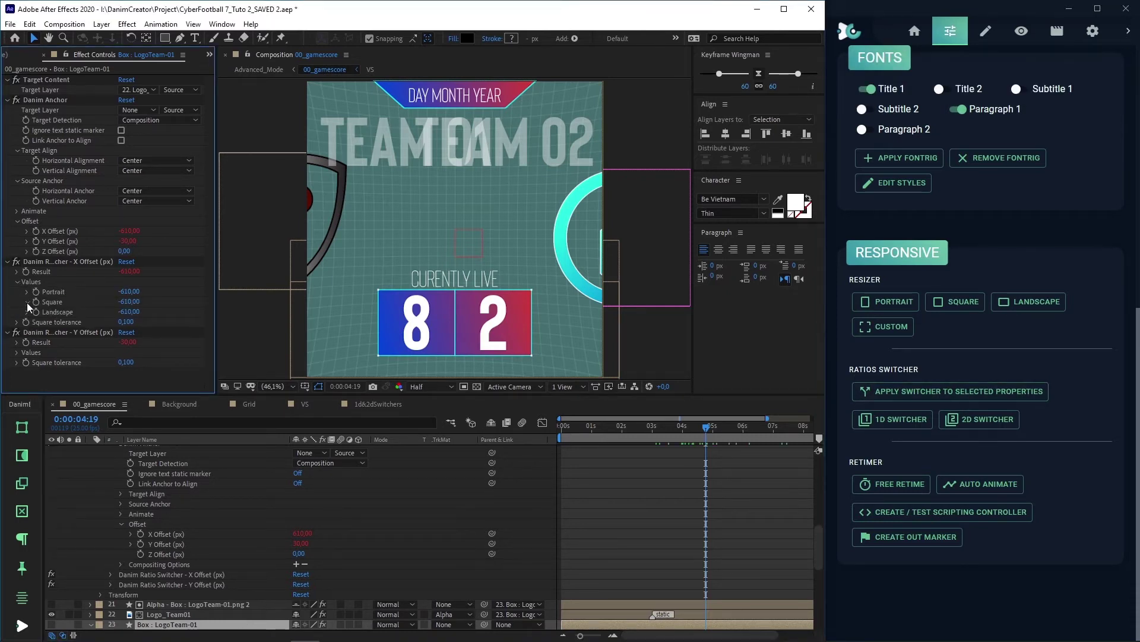
click(27, 301)
key(Return)
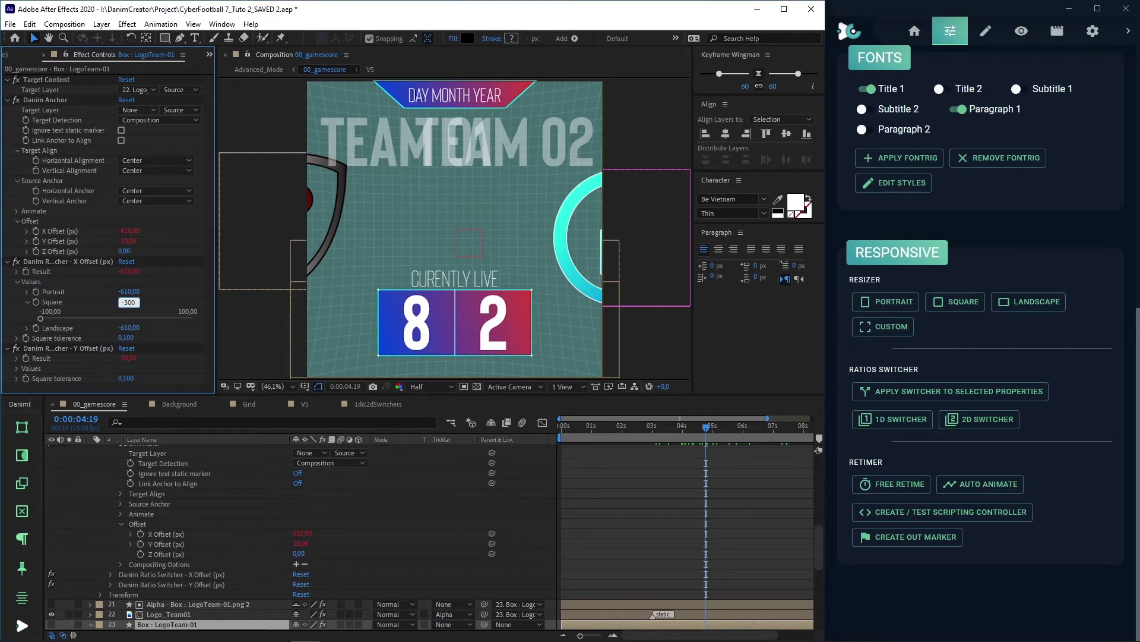
Set the Square value of the X Offset ratio switcher on Box : LogoTeam02 to 300.
click(684, 255)
scroll(247, 508, up, 3)
click(213, 496)
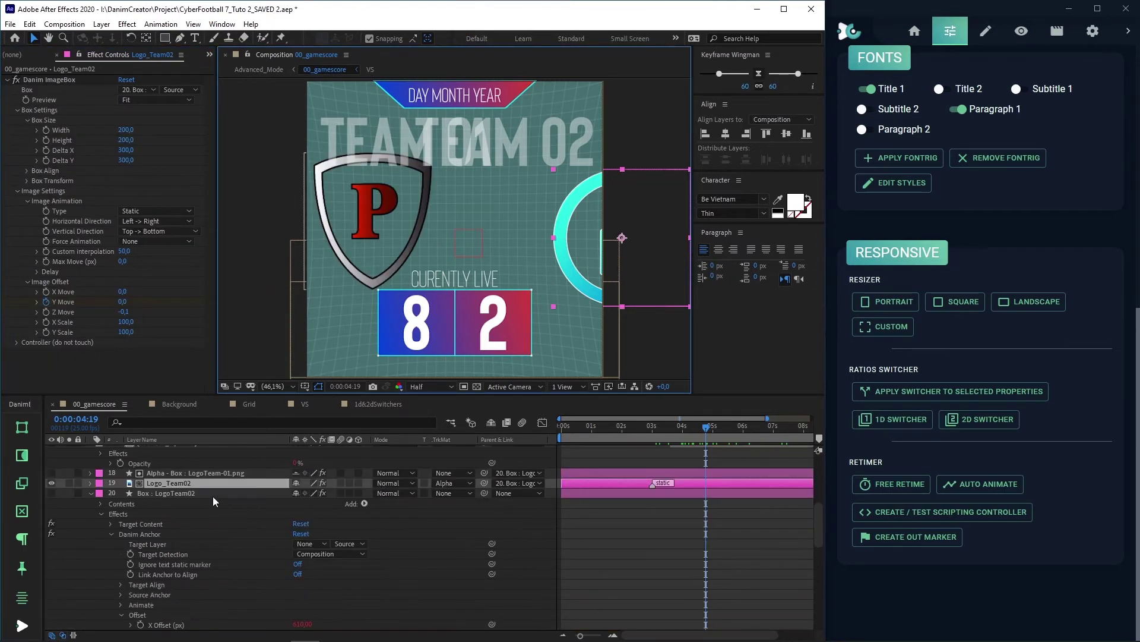
click(17, 262)
click(127, 282)
text(300)
key(Return)
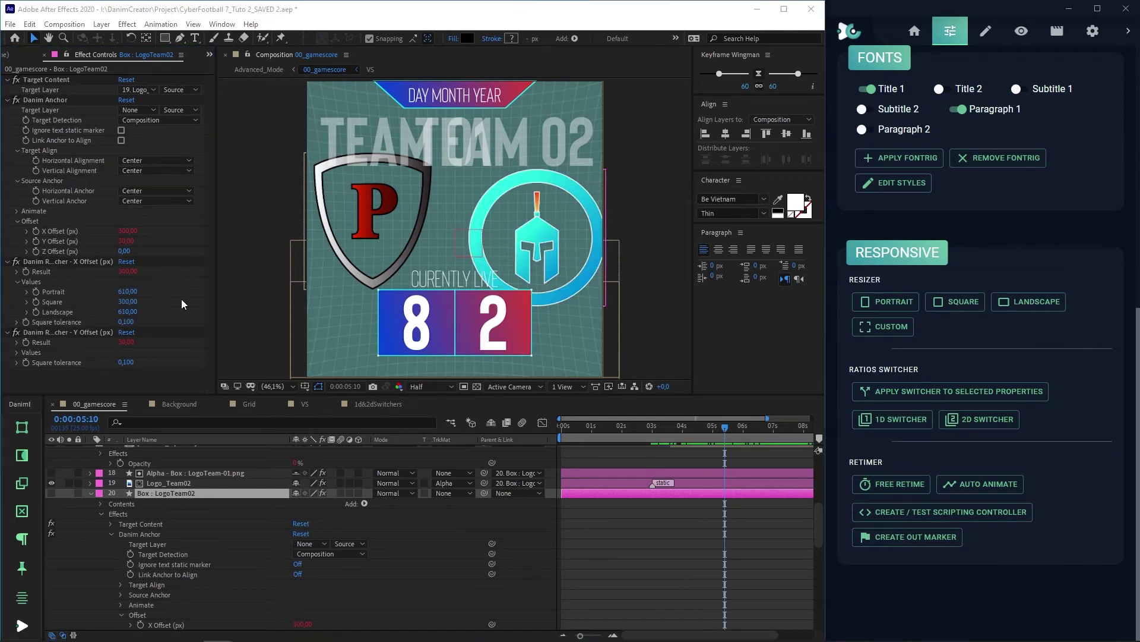
Set the Square value of the Y Offset ratio switcher on Box : LogoTeam02 to -30.
click(16, 353)
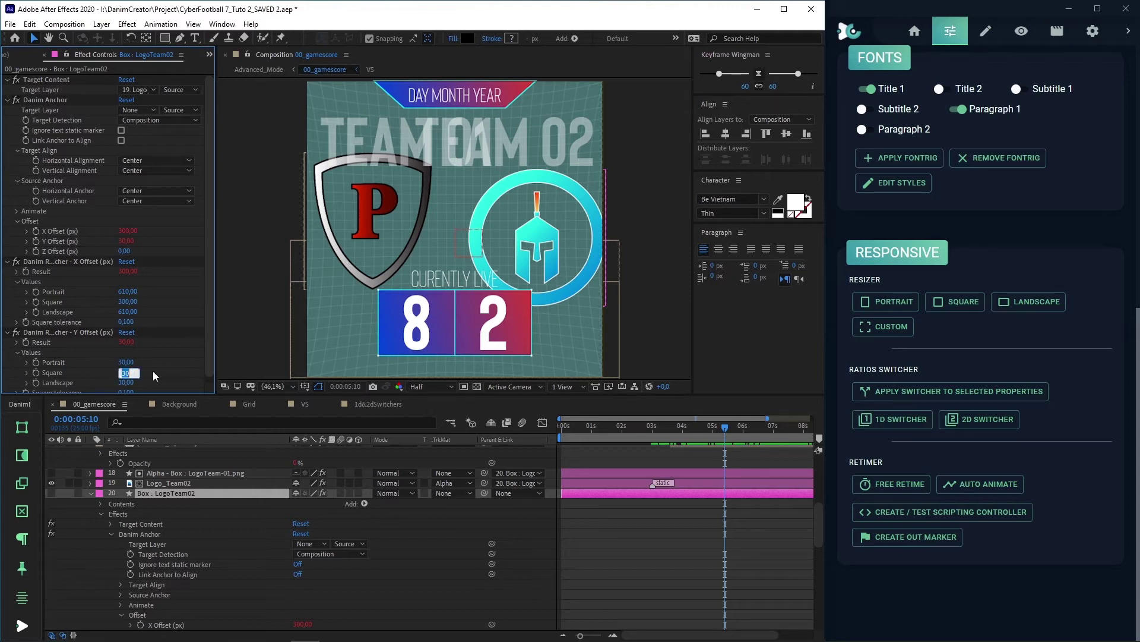
text(-30)
key(Return)
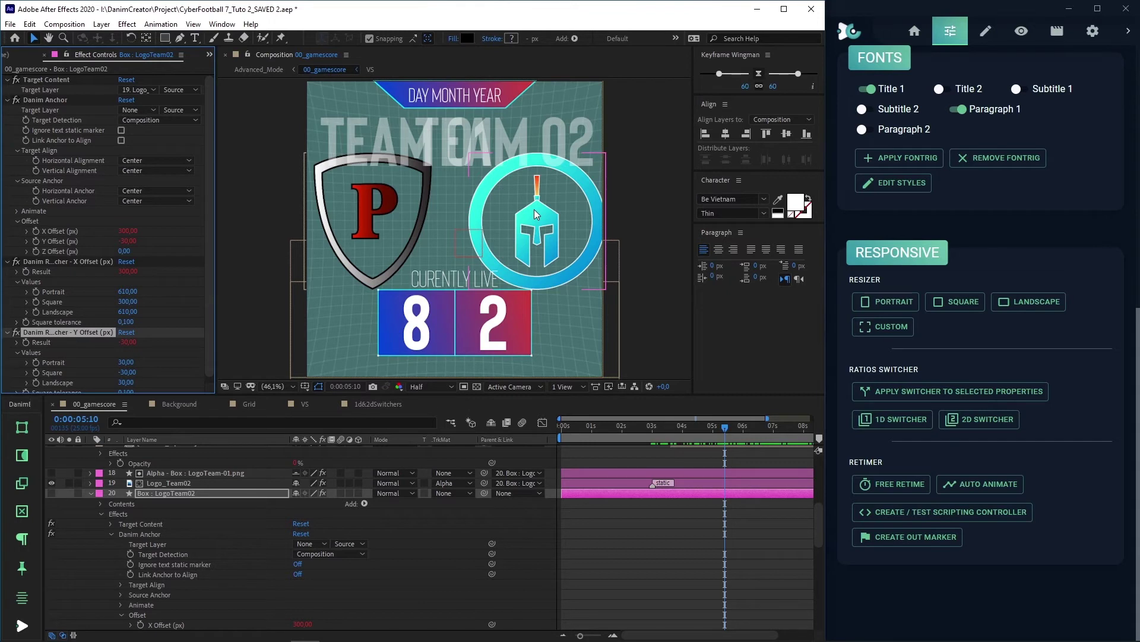
Hide the team02 text layer and make the Box : team01 layer visible behind the TEAM 01 title.
click(351, 127)
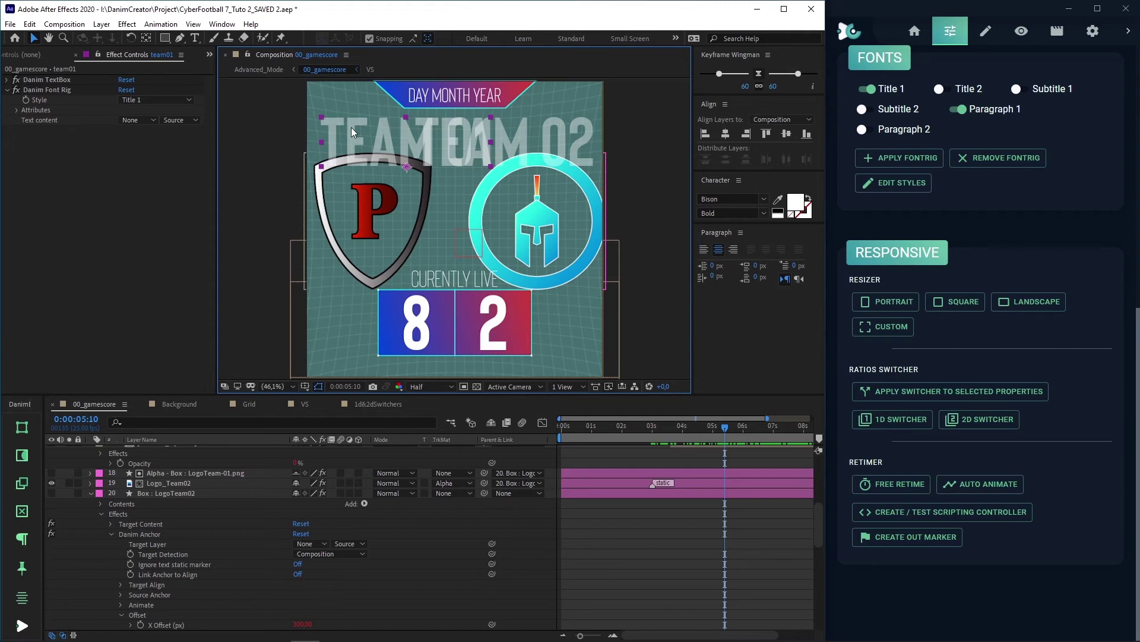
scroll(226, 508, up, 5)
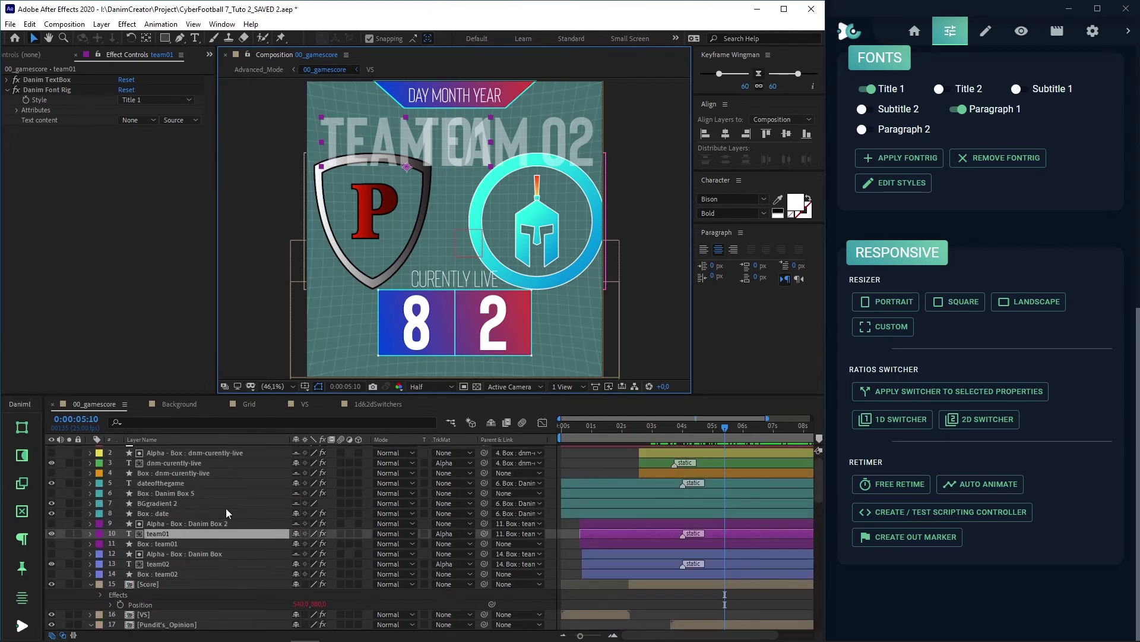
click(52, 563)
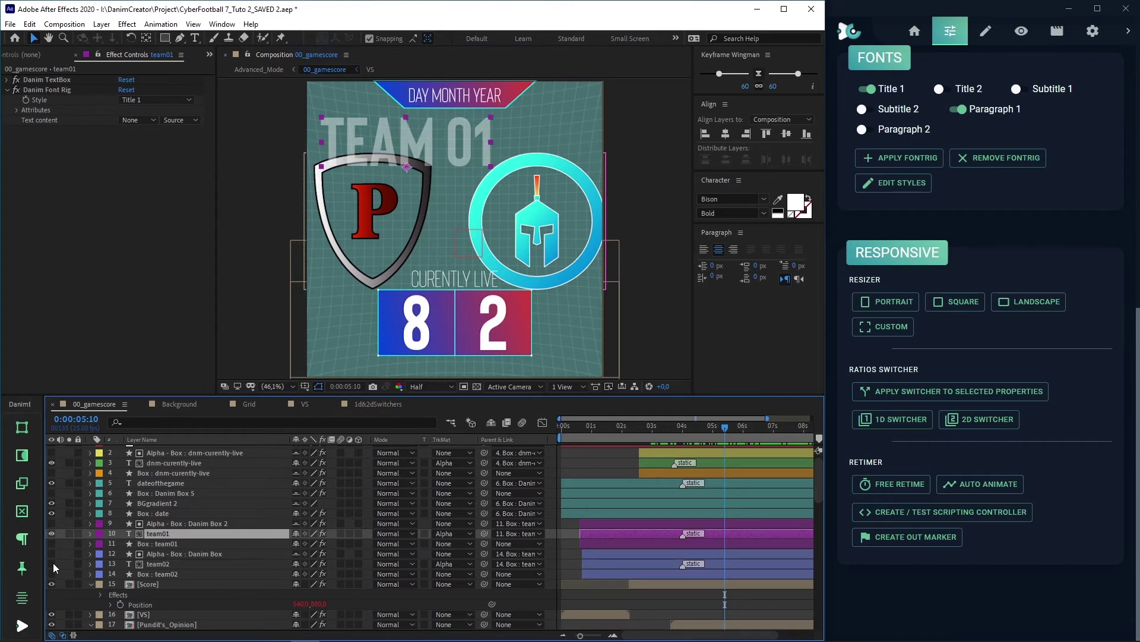
click(52, 543)
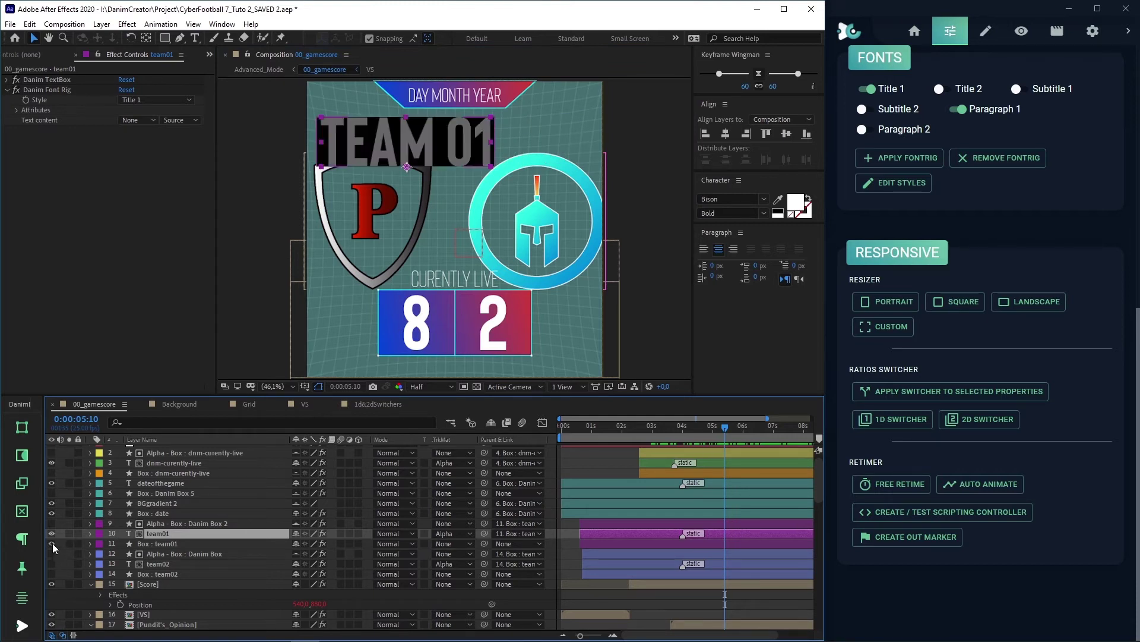
Expand the box size settings of team01's Danim TextBox and apply the ratio switcher to Delta X and Delta Y.
click(7, 80)
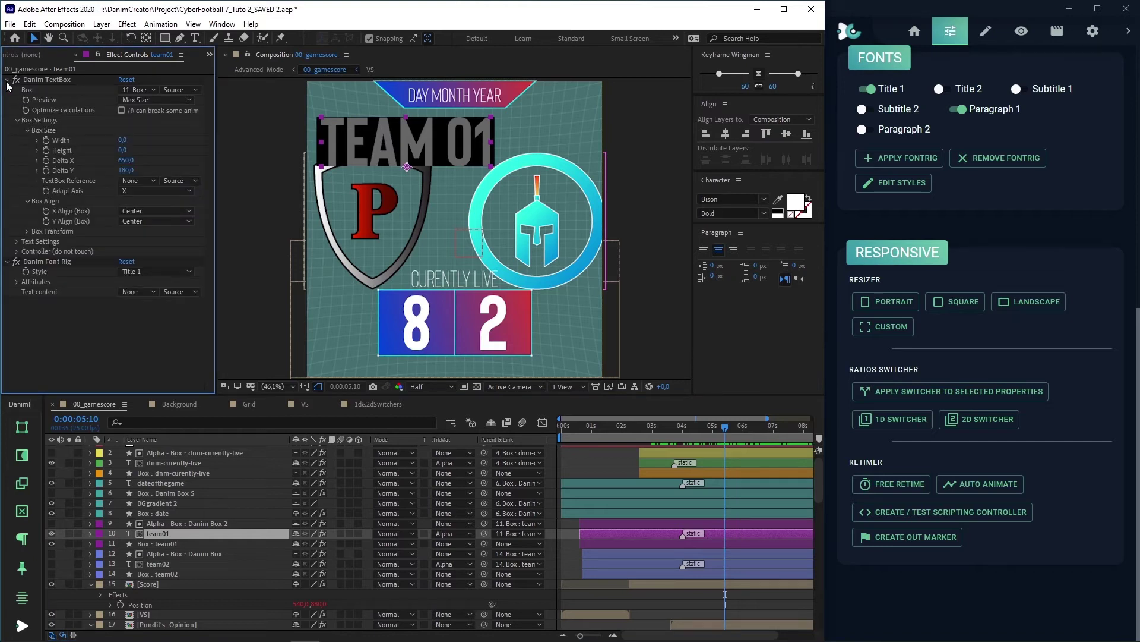
click(120, 97)
click(180, 121)
click(90, 534)
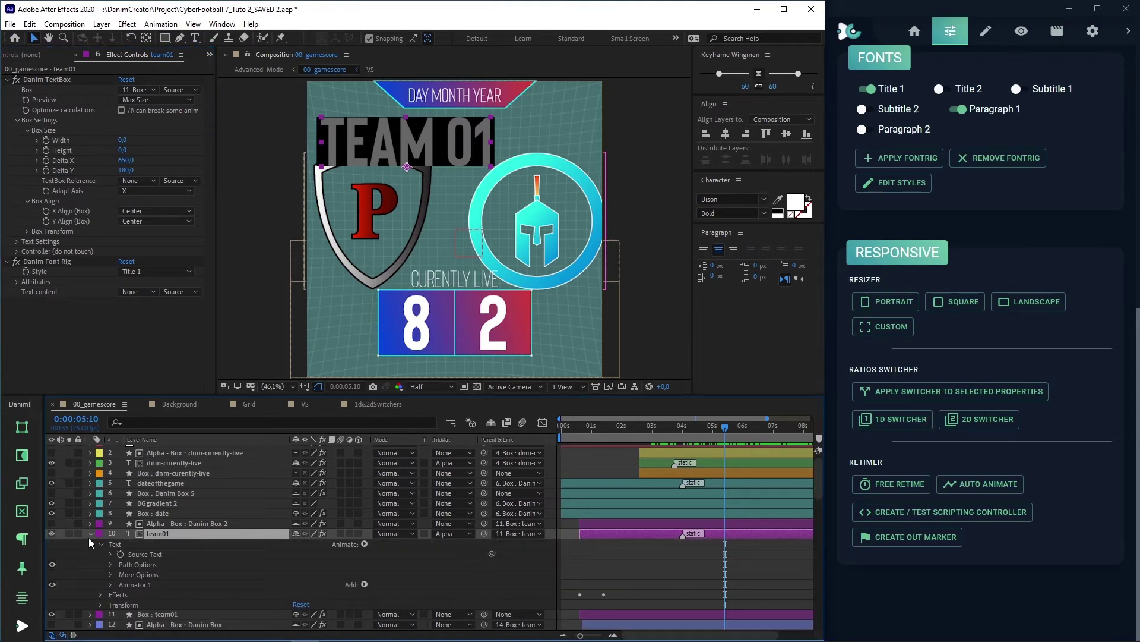
click(101, 593)
scroll(101, 593, down, 2)
scroll(104, 579, down, 1)
click(119, 594)
scroll(125, 601, down, 2)
click(170, 597)
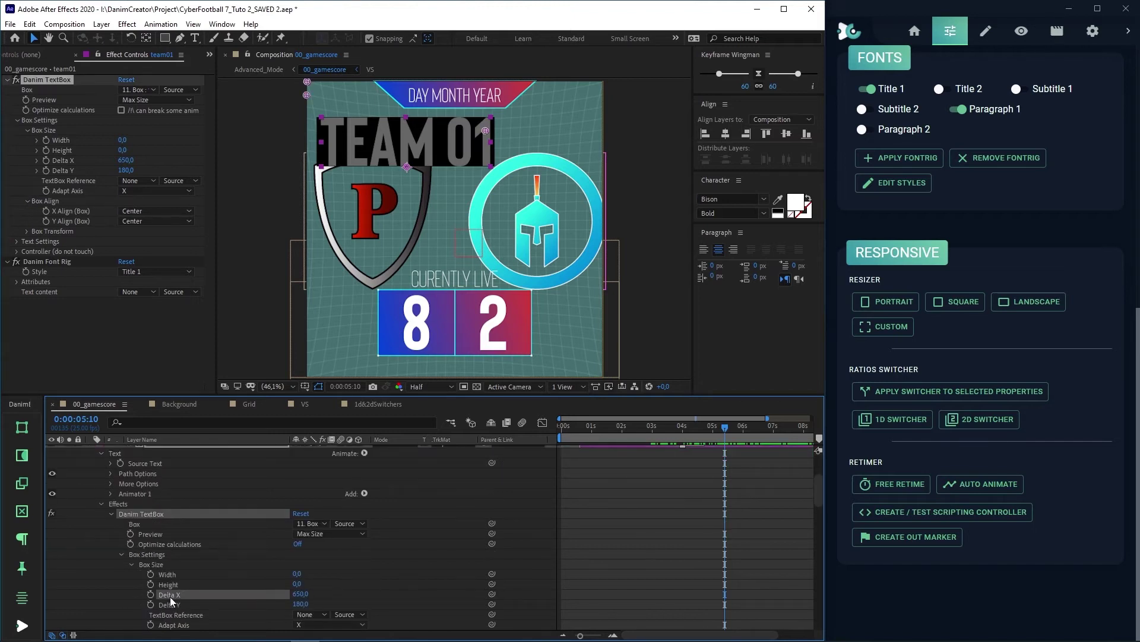
shift+click(170, 604)
click(936, 394)
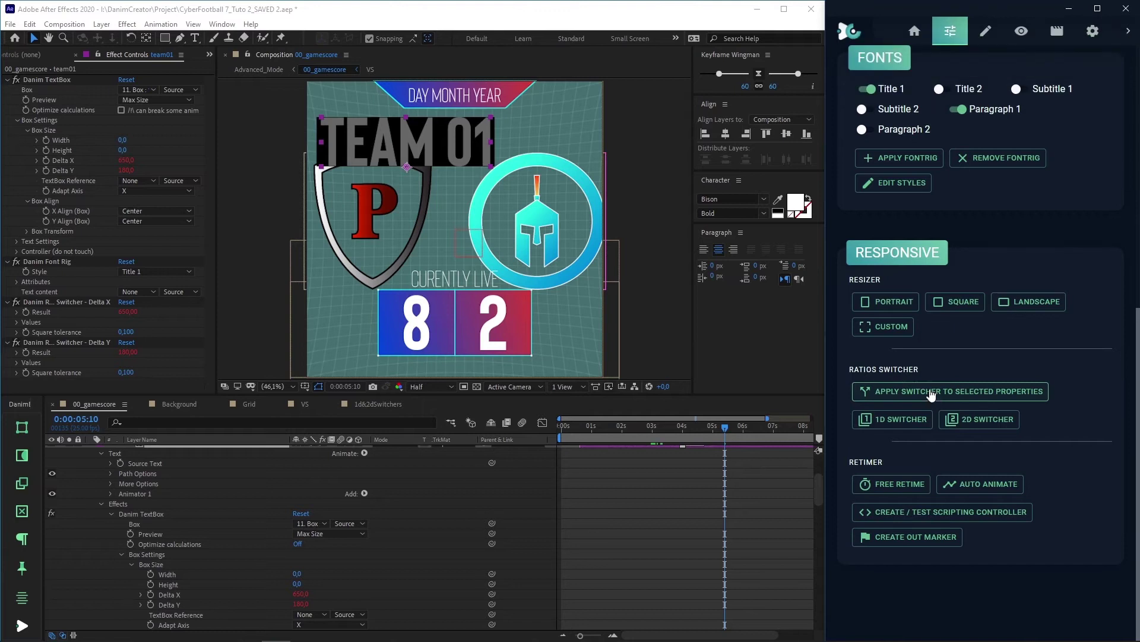
Set the Square value of team01's Delta X ratio switcher to 380.
click(16, 322)
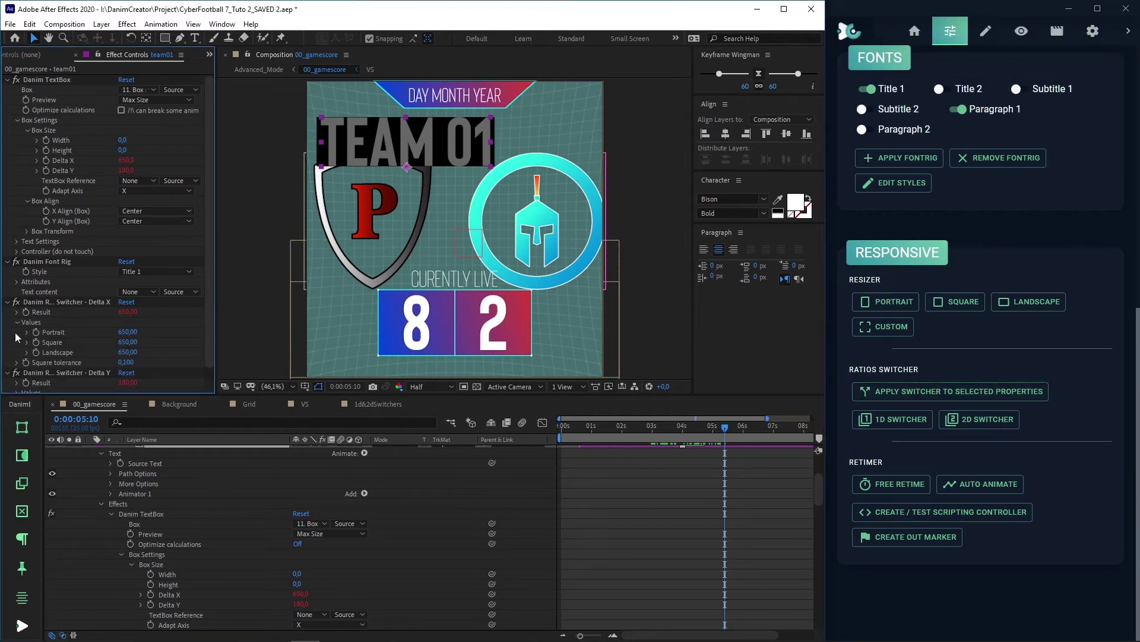
click(132, 343)
text(380)
click(164, 344)
Set the Square value of team01's Delta Y ratio switcher to 150.
scroll(62, 382, down, 1)
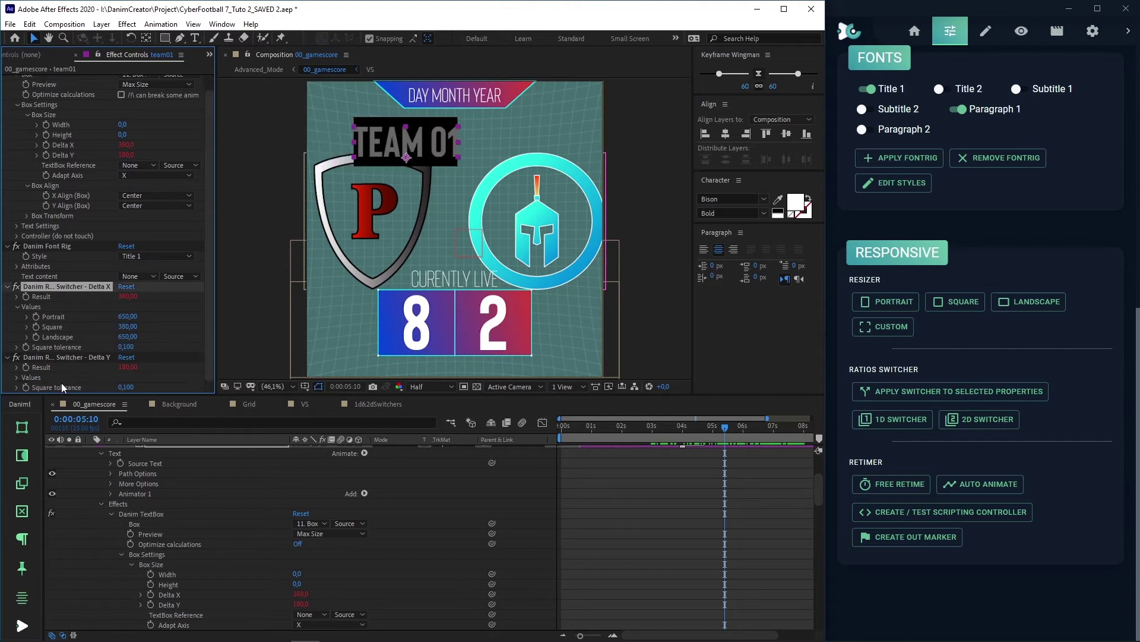
click(17, 377)
scroll(23, 379, down, 1)
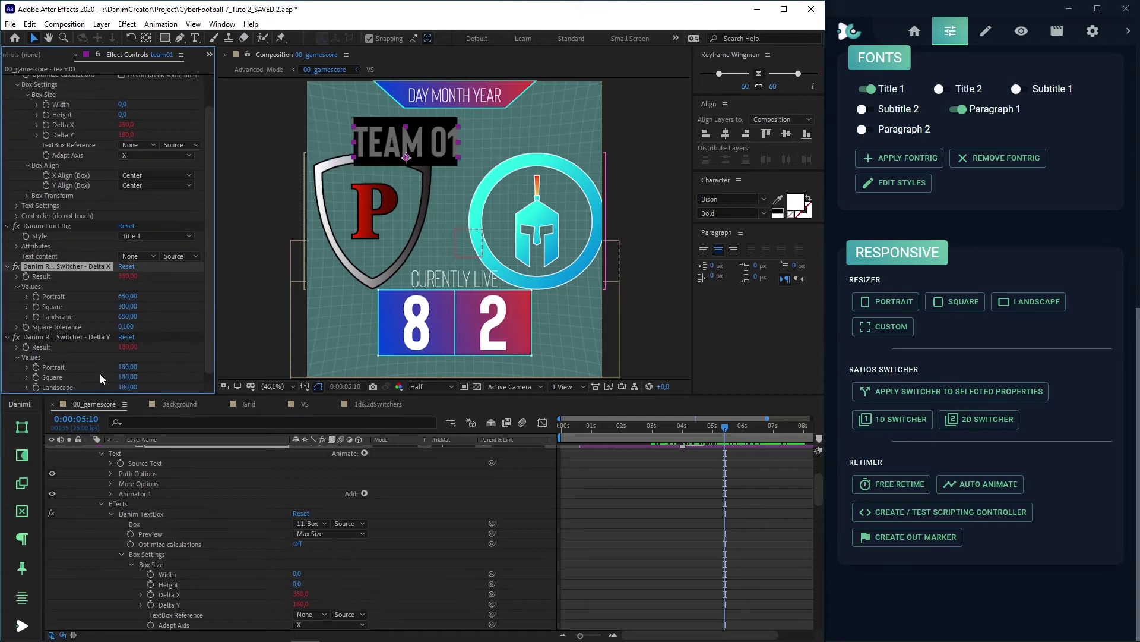
click(120, 375)
text(150)
key(Return)
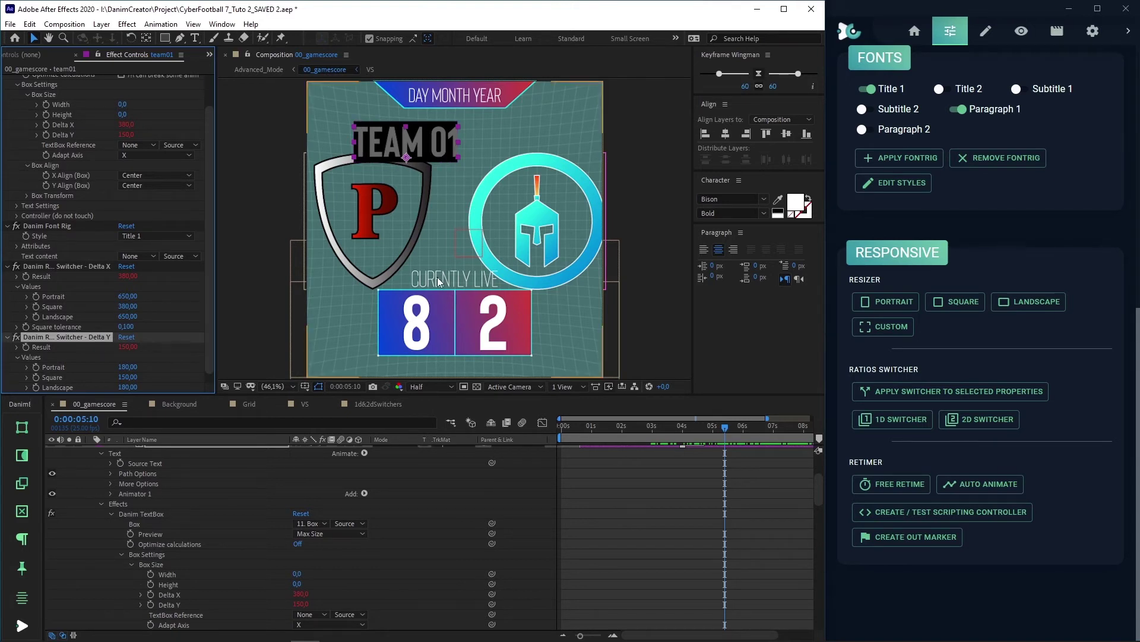
Expand the Danim Anchor Offset of the Box : team01 layer and apply the ratio switcher to its X Offset and Y Offset.
scroll(246, 532, down, 5)
scroll(245, 533, down, 3)
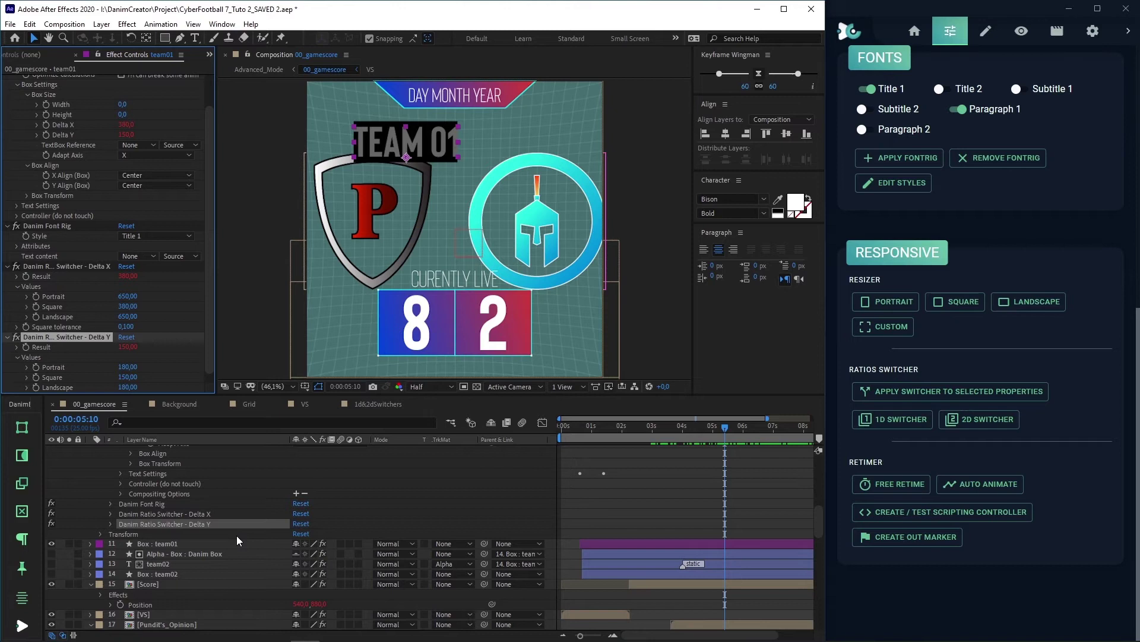
click(188, 542)
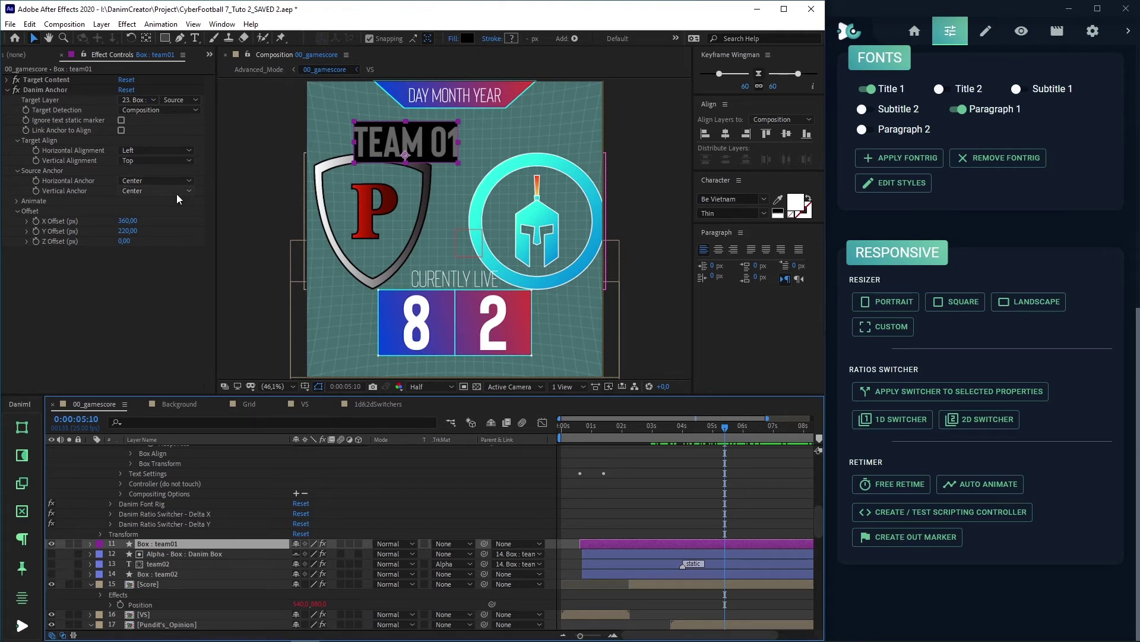
click(90, 543)
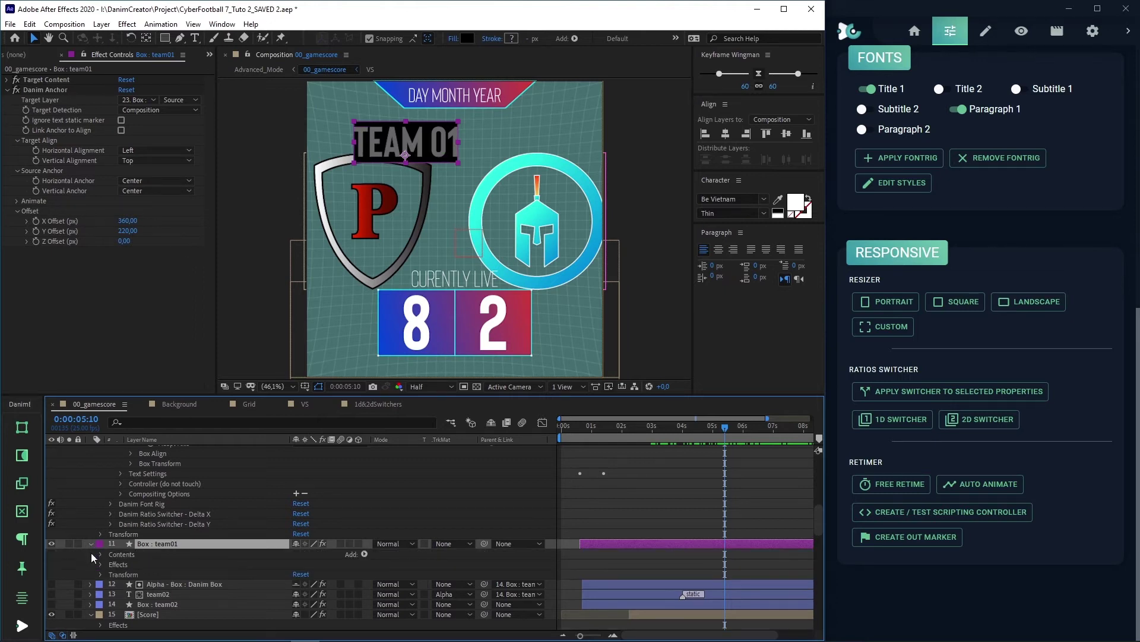
click(101, 564)
click(109, 586)
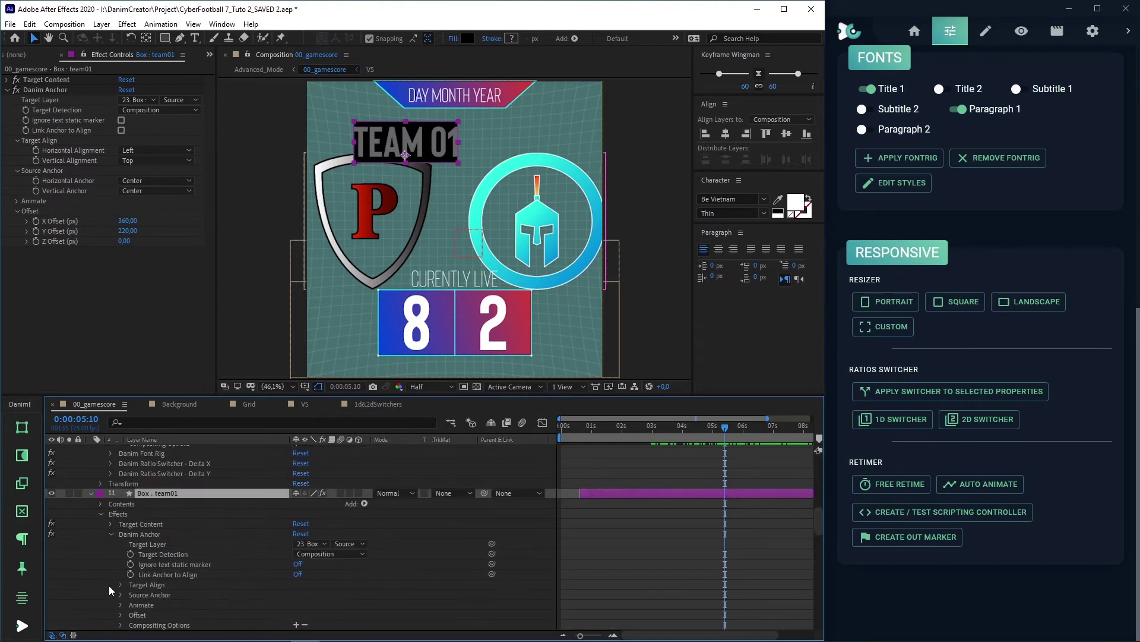
click(120, 615)
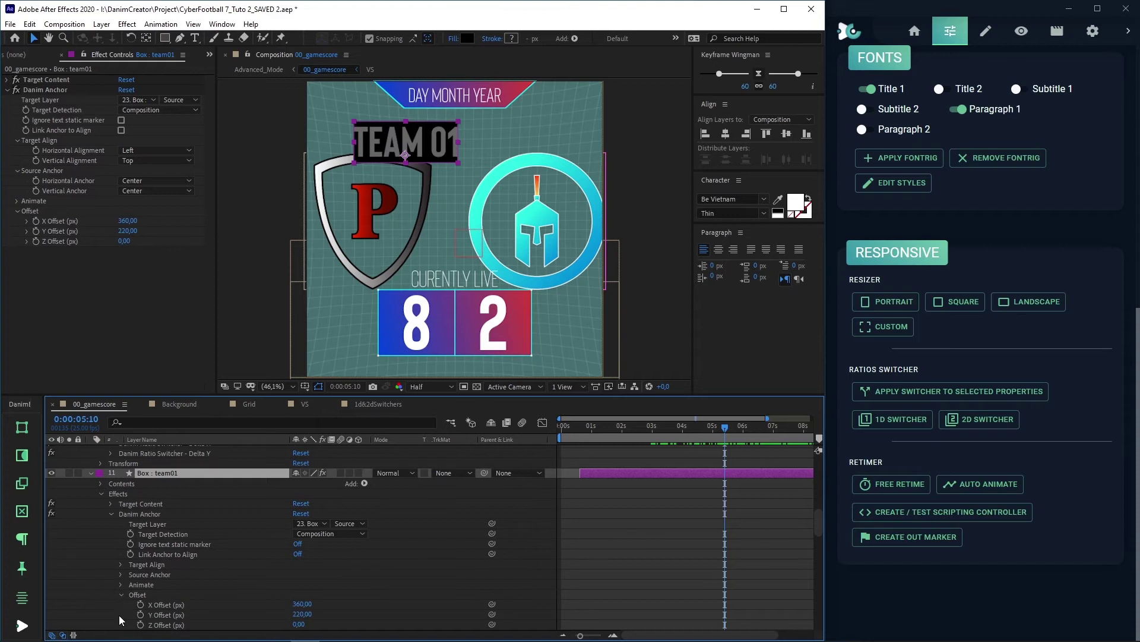
click(153, 604)
shift+click(160, 615)
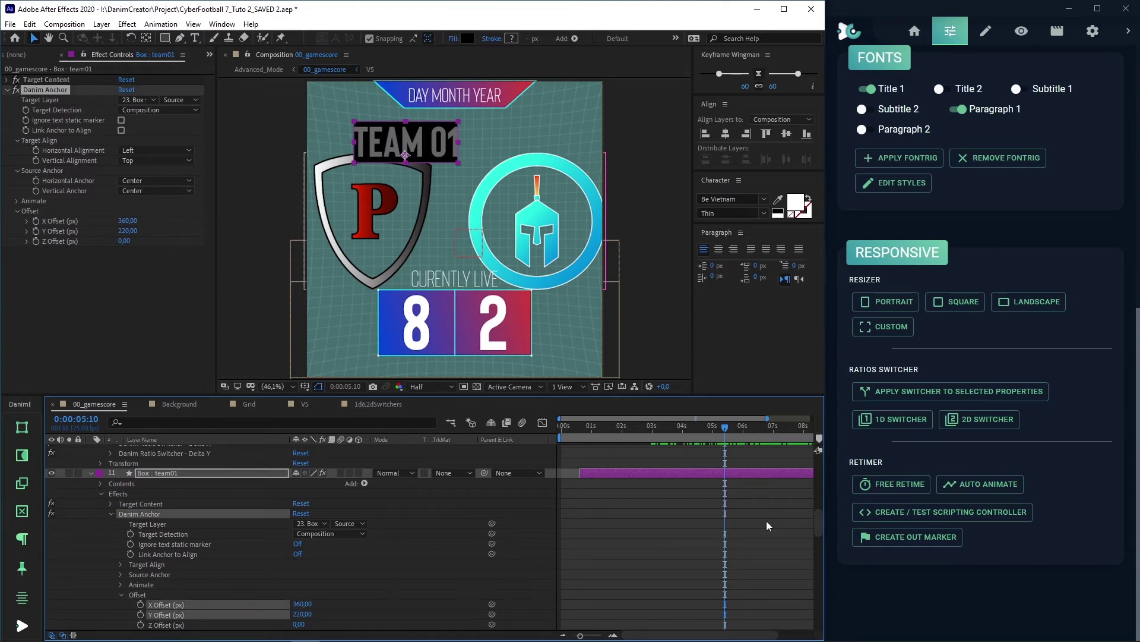
click(968, 392)
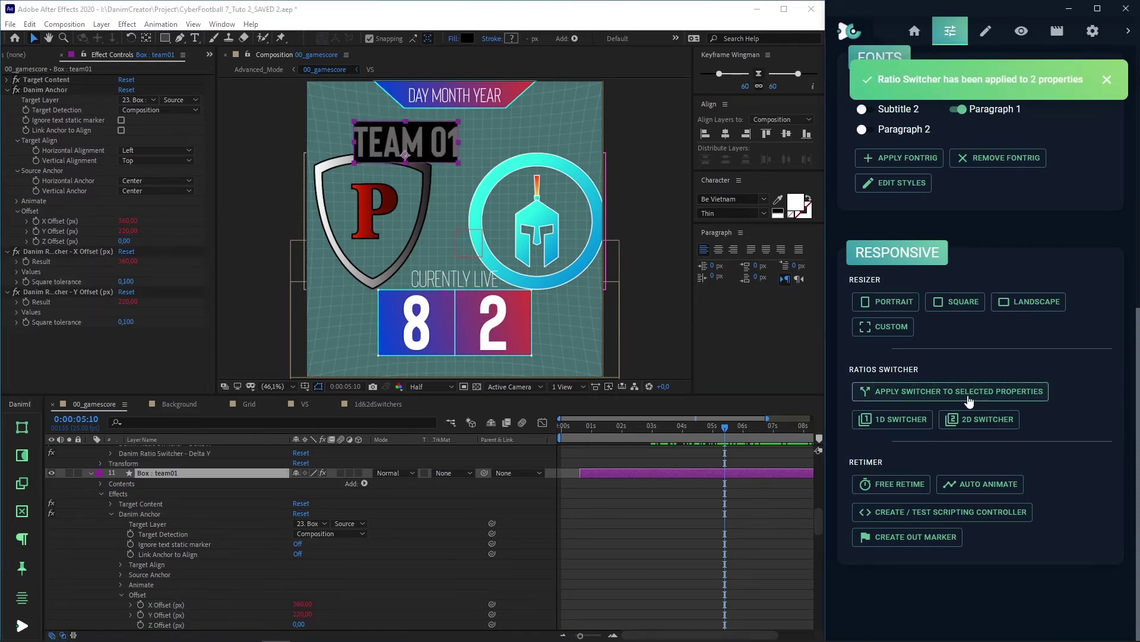
Set the Square value of Box : team01's X Offset ratio switcher to 240 and expand the Y Offset switcher's values.
click(16, 272)
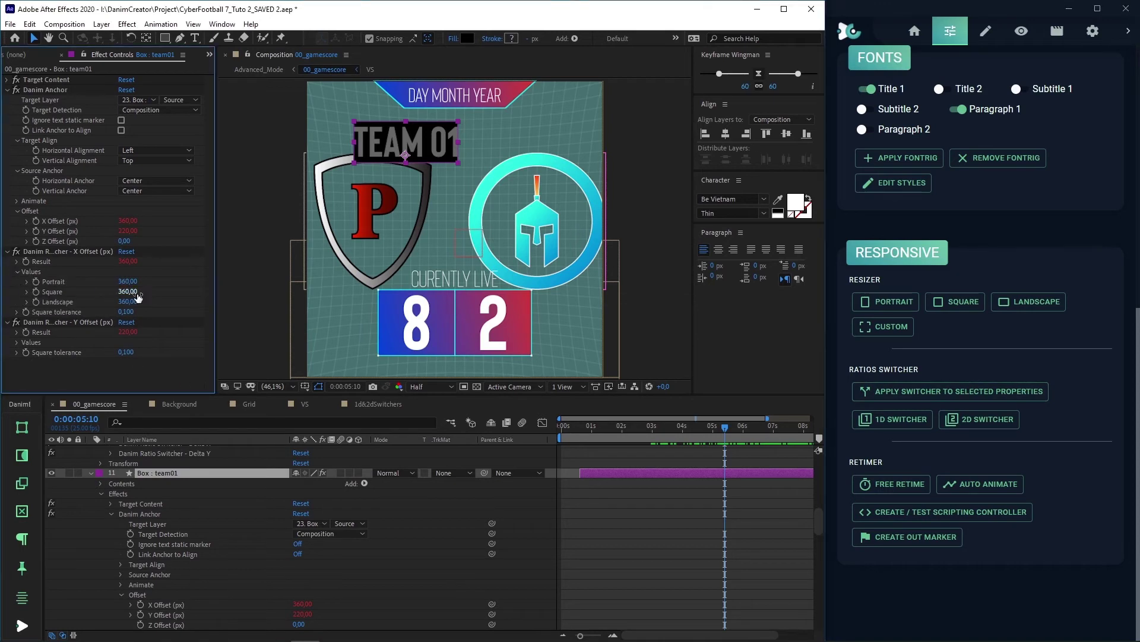
drag(136, 296, 104, 295)
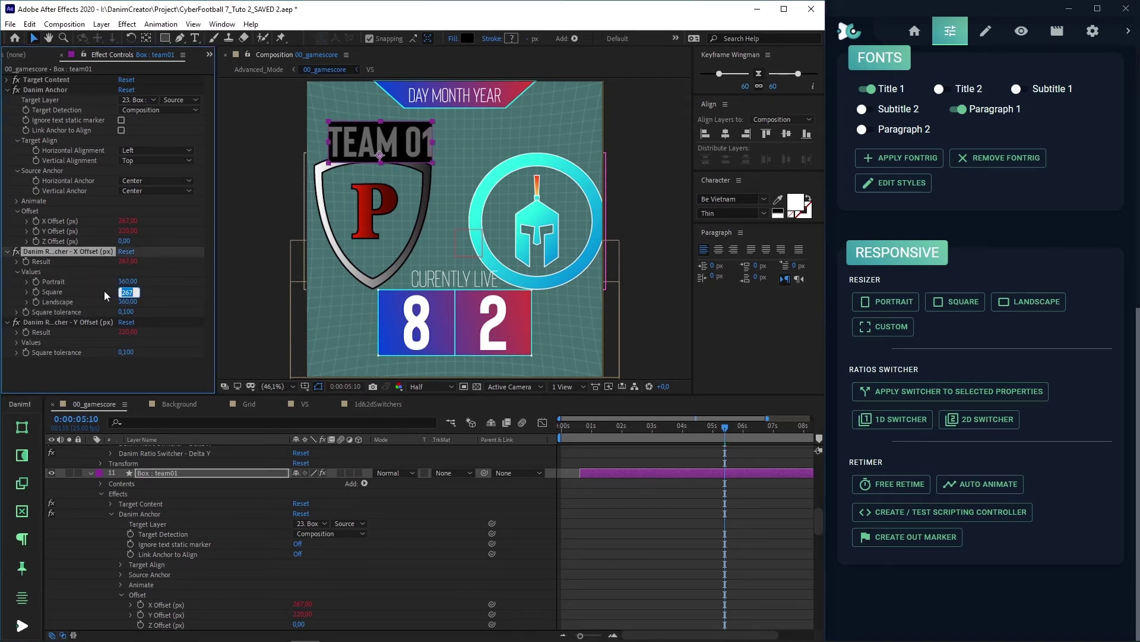
text(240)
key(Return)
click(17, 342)
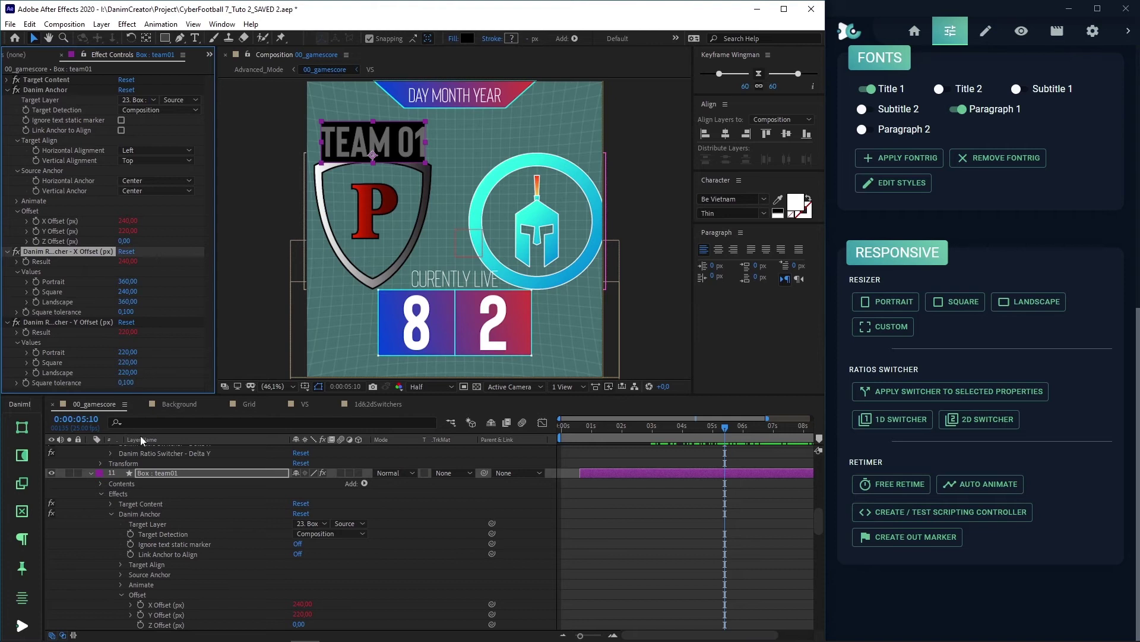
Select the team01 text layer and set its Danim TextBox Preview to Final.
scroll(194, 486, down, 10)
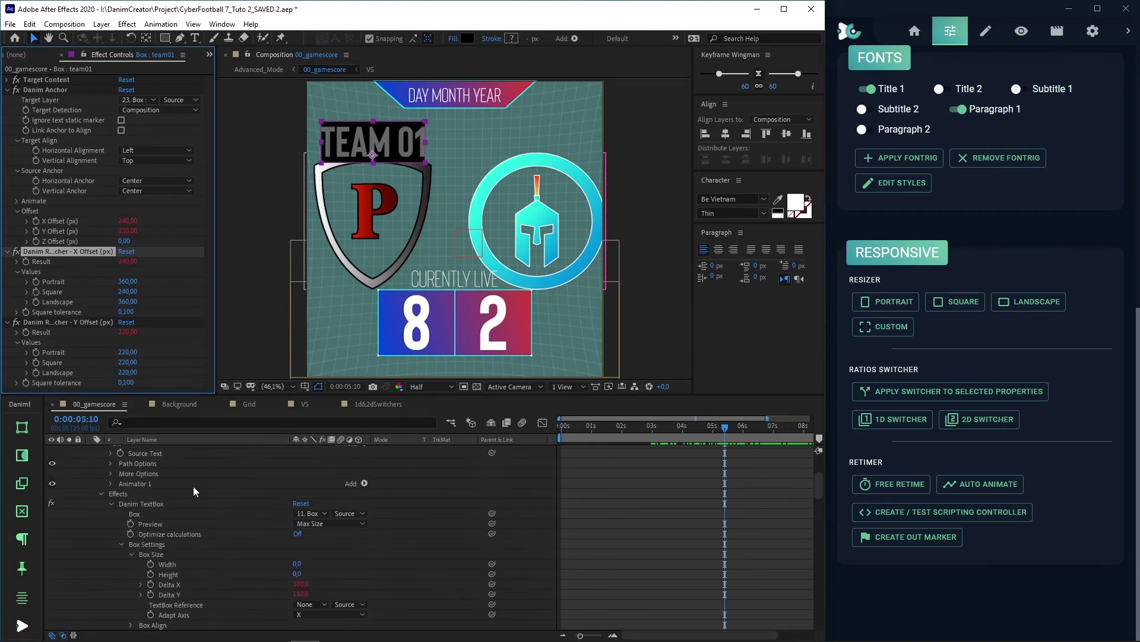
scroll(194, 486, up, 3)
click(182, 523)
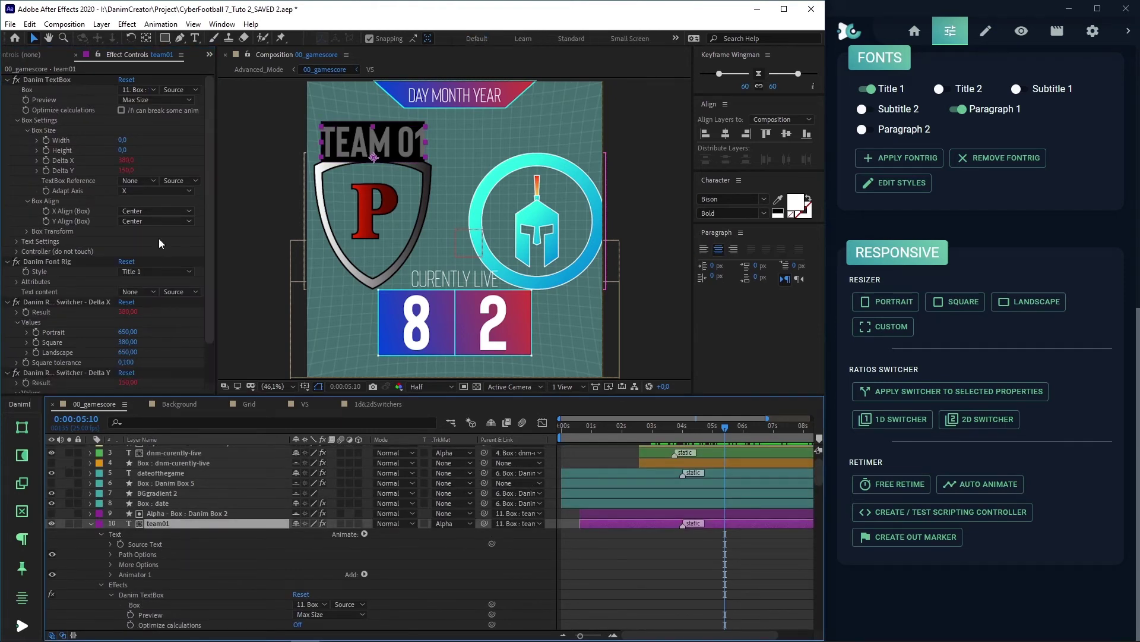
click(159, 100)
click(159, 110)
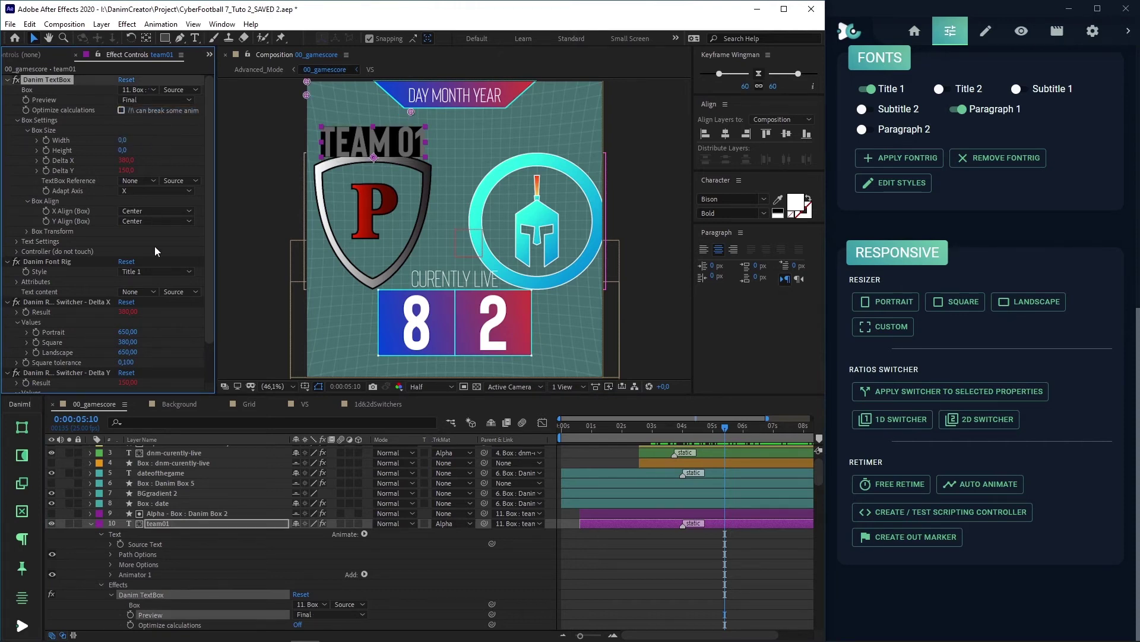
Collapse the team01 layer in the timeline and make the team02 text layer visible.
scroll(131, 518, down, 6)
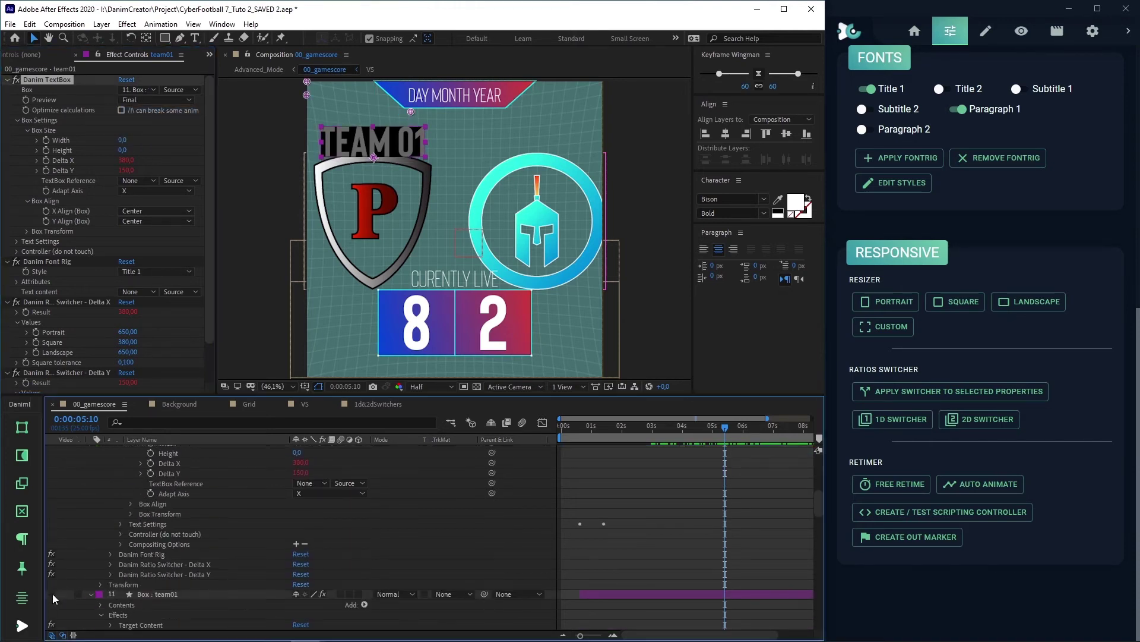
scroll(162, 541, up, 6)
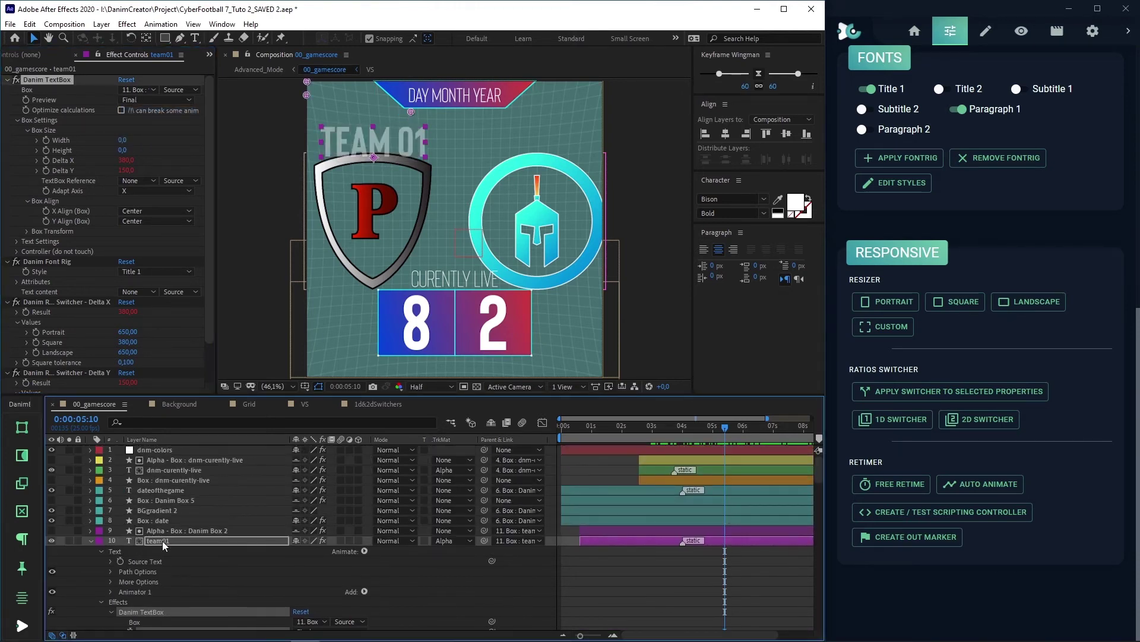
click(89, 541)
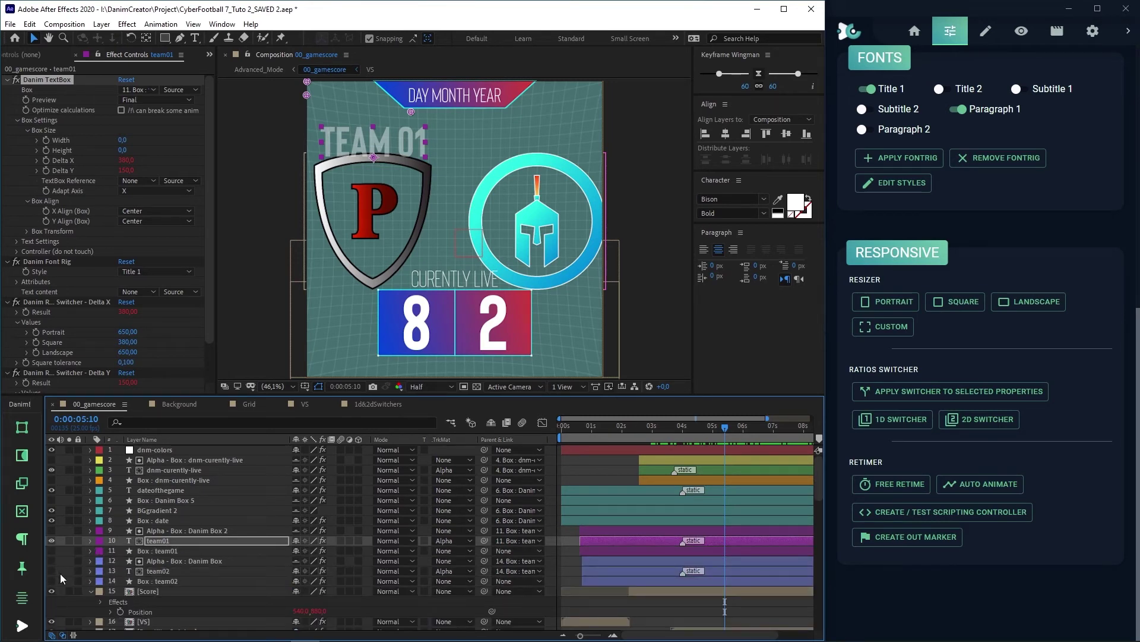
click(52, 570)
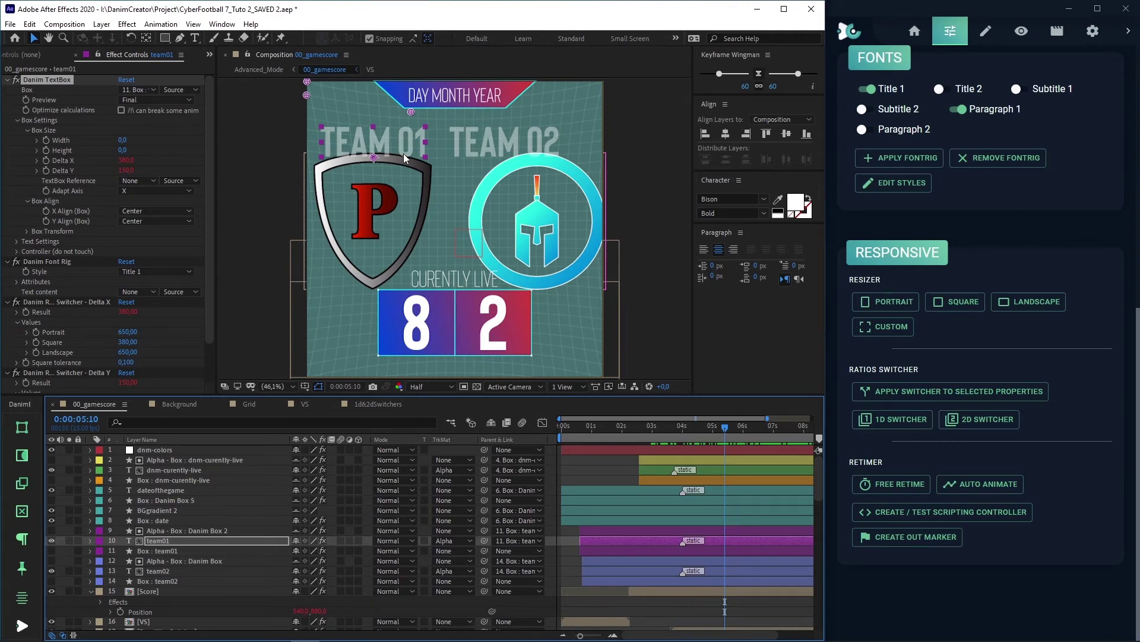
Expand the Danim Anchor Offset of the Box : team02 layer and apply the ratio switcher to its X Offset and Y Offset.
click(154, 581)
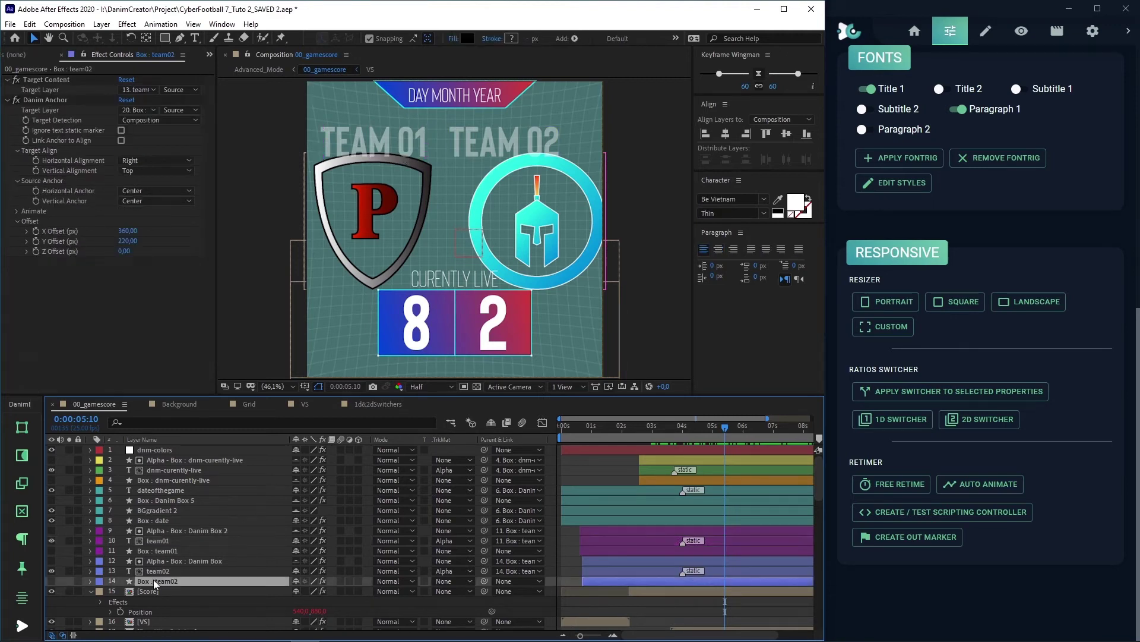
click(91, 581)
scroll(120, 594, down, 3)
click(120, 614)
click(166, 604)
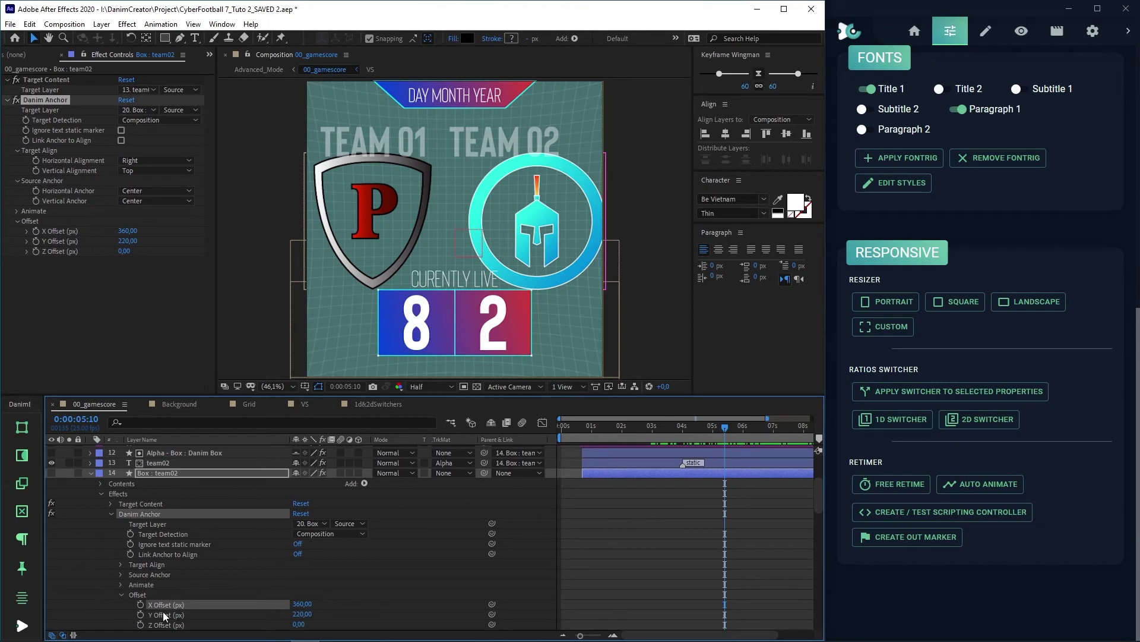
shift+click(163, 614)
click(938, 391)
Set the Square value of Box : team02's X Offset ratio switcher to 240.
click(16, 281)
click(127, 301)
text(240)
key(Return)
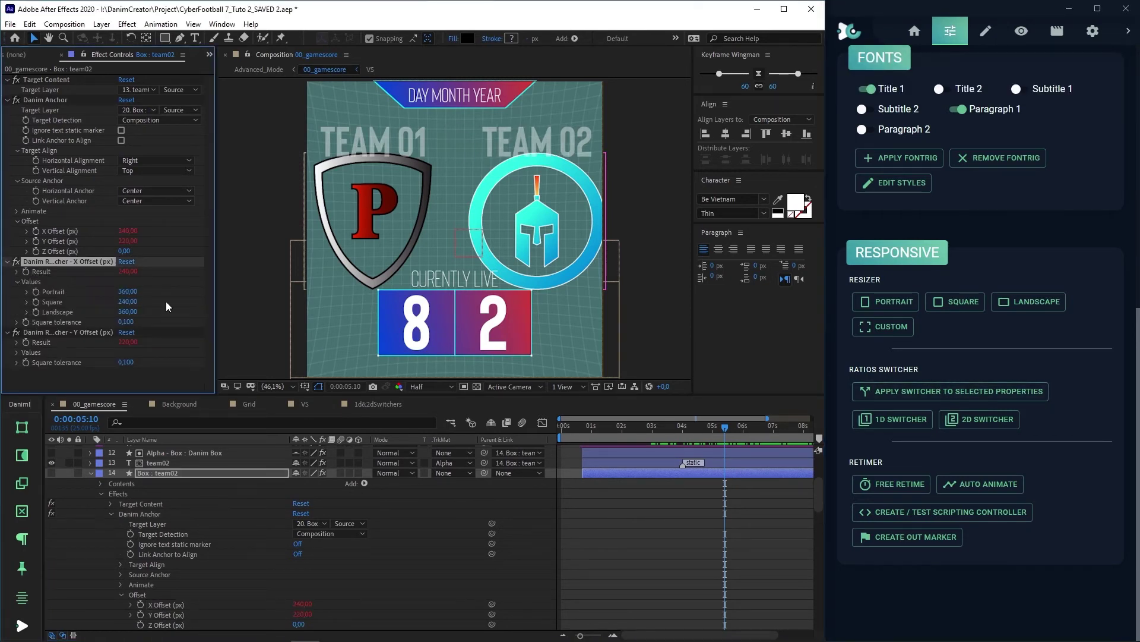
Compare the layout in the Landscape and Square formats, and resize the composition to Portrait.
click(1012, 303)
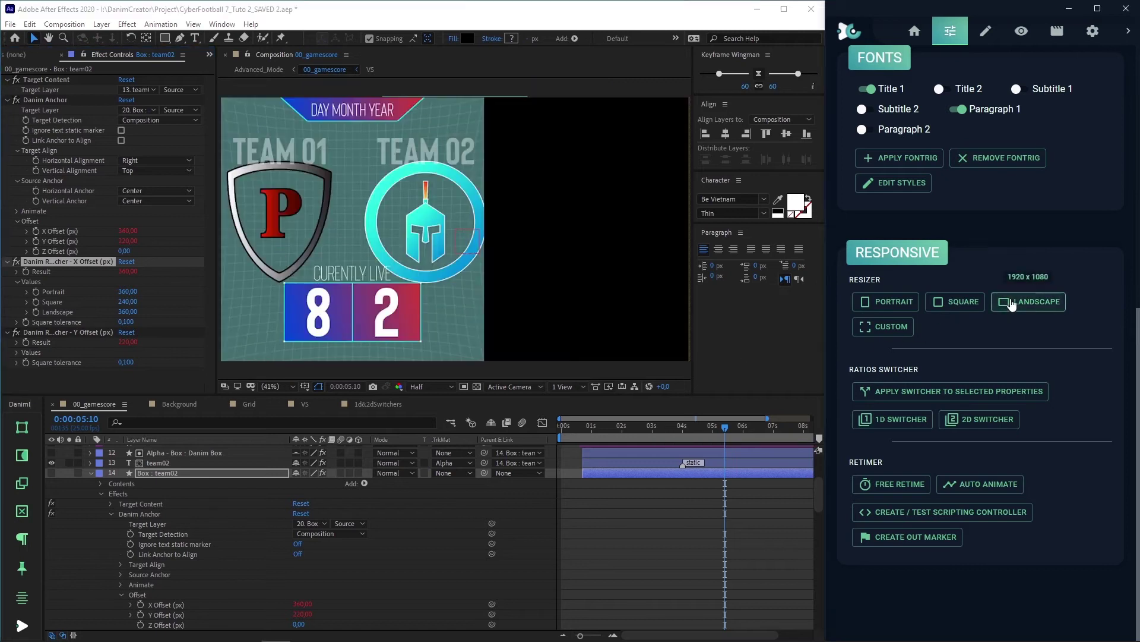
click(970, 303)
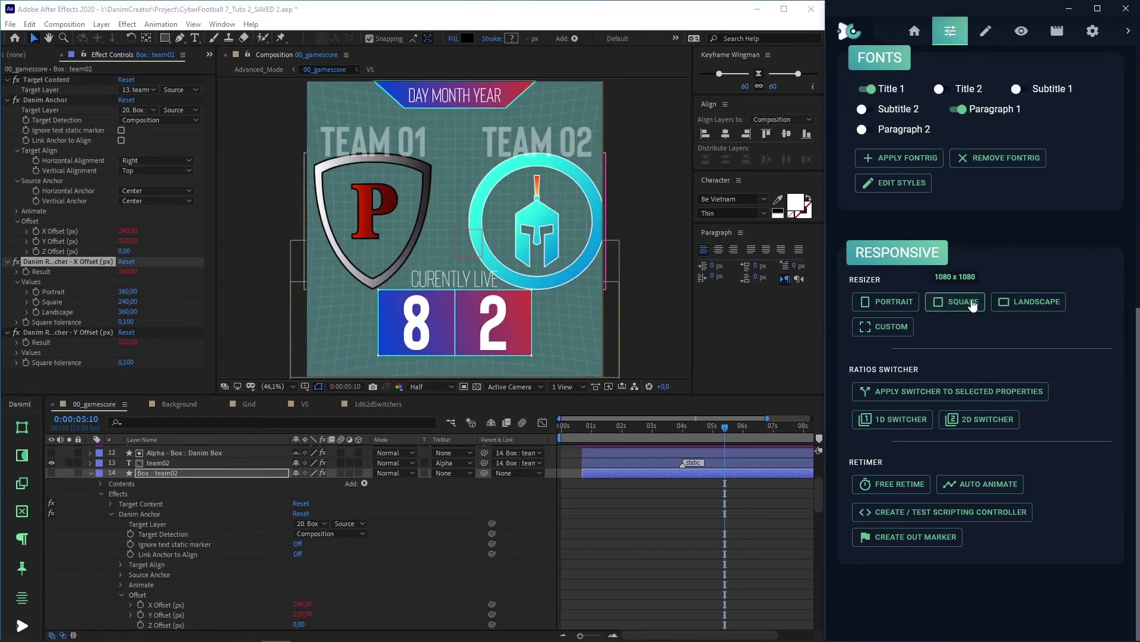
click(1017, 302)
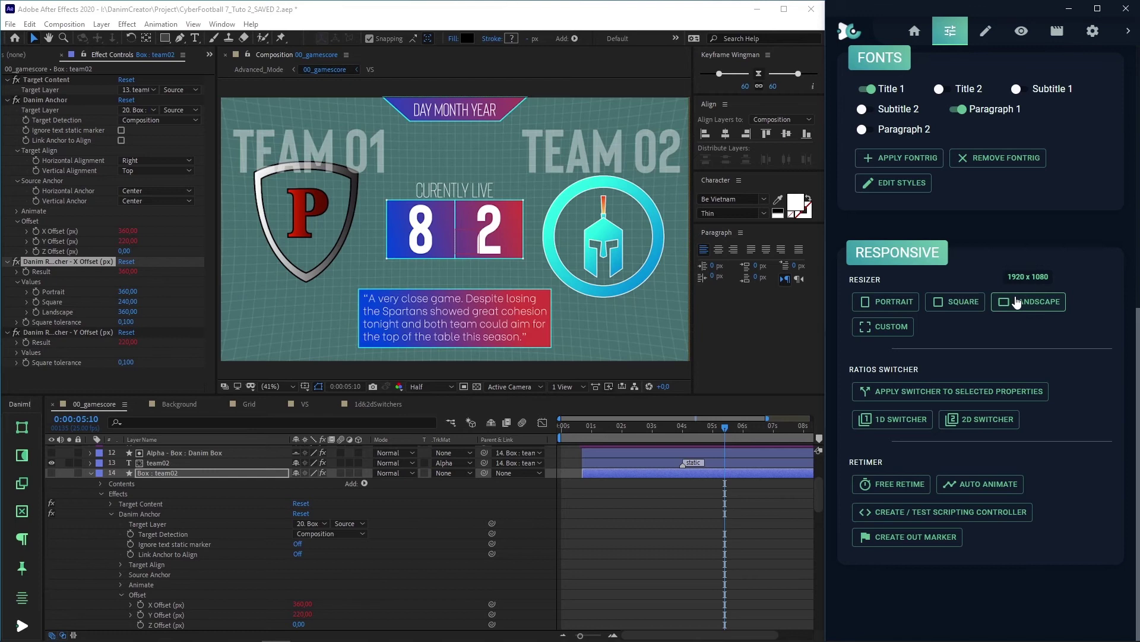
click(973, 302)
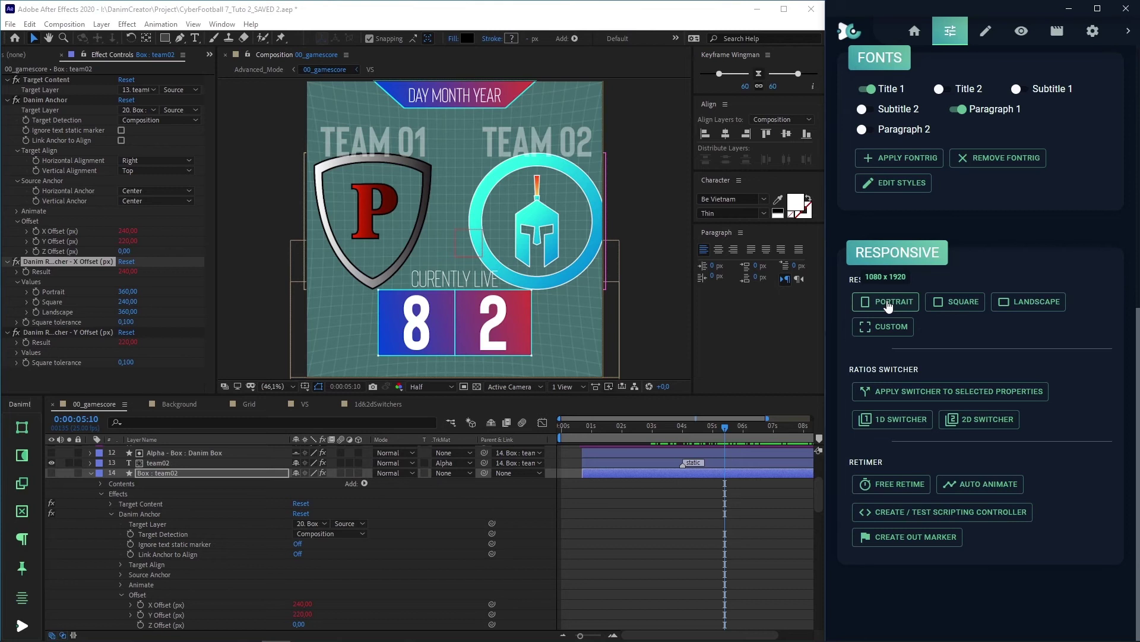
click(888, 304)
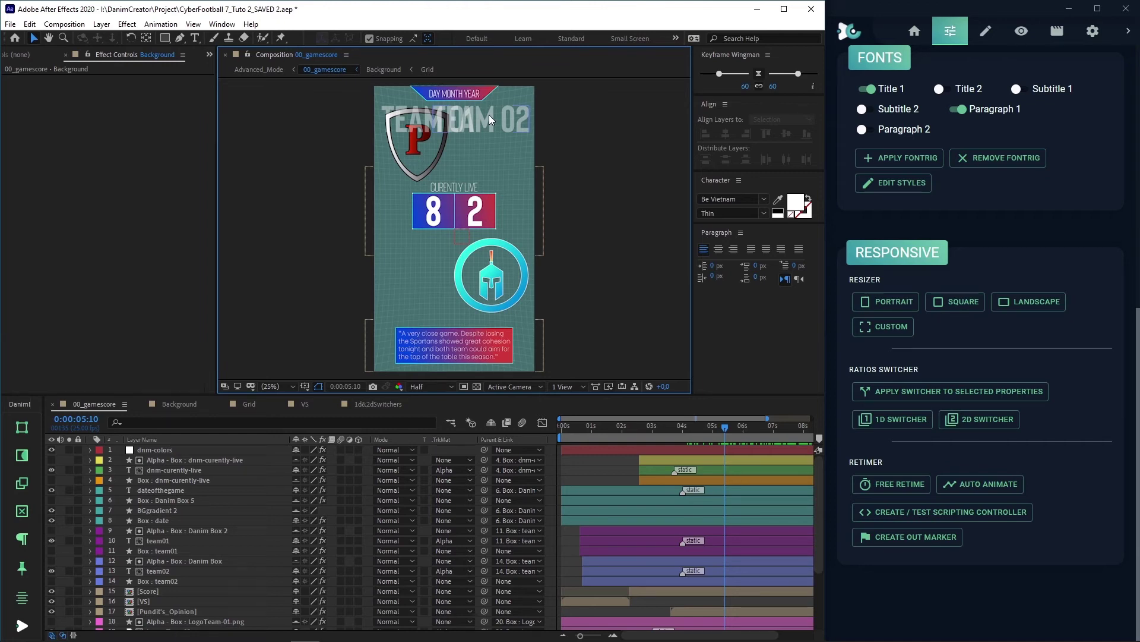
Expand the Box : team01 layer and apply the ratio switcher to its Danim Anchor Target Detection.
click(405, 115)
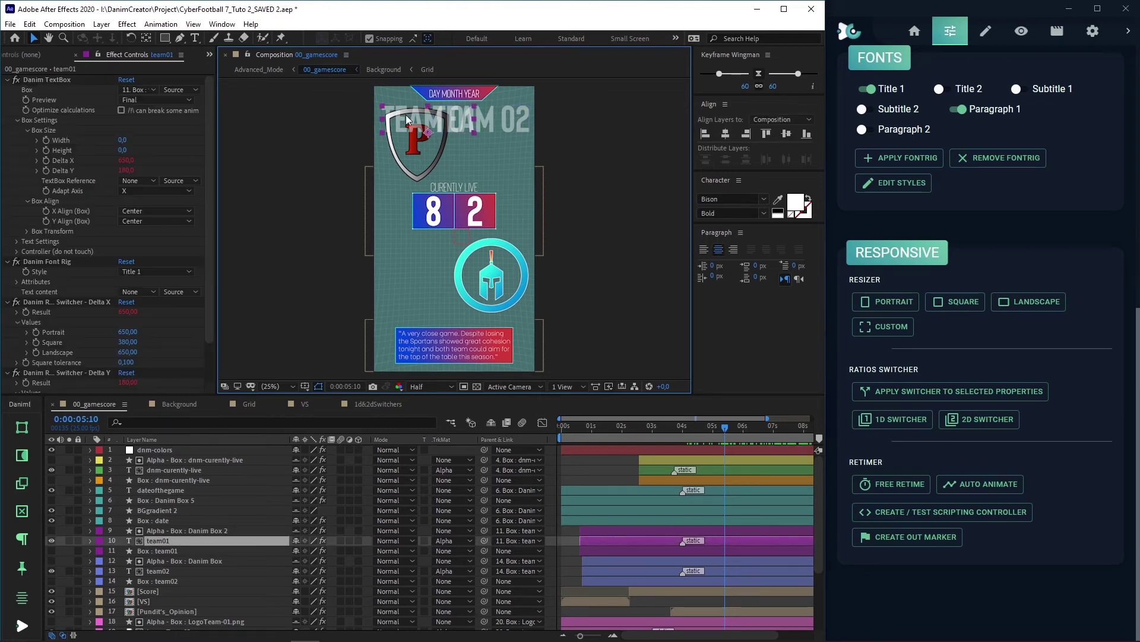
click(163, 550)
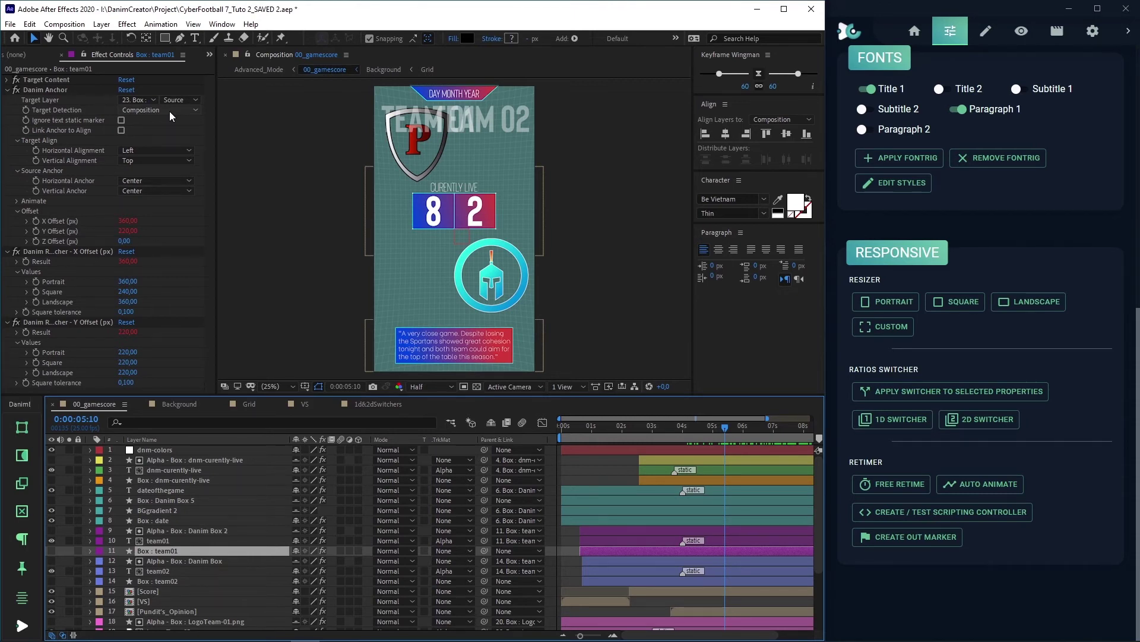
click(90, 552)
click(167, 511)
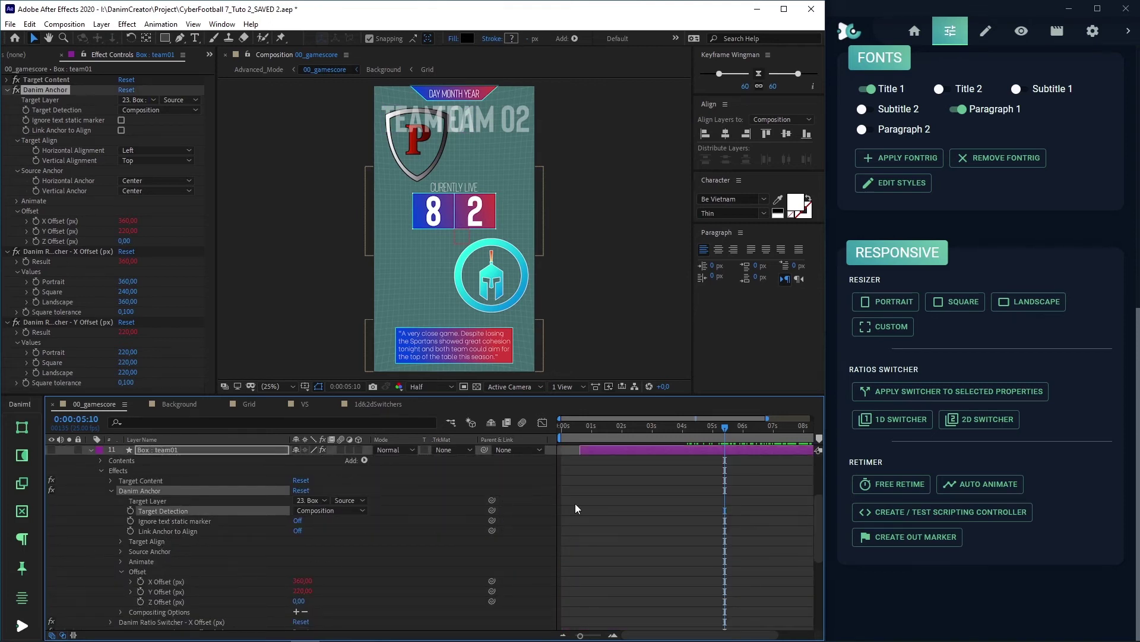
click(930, 392)
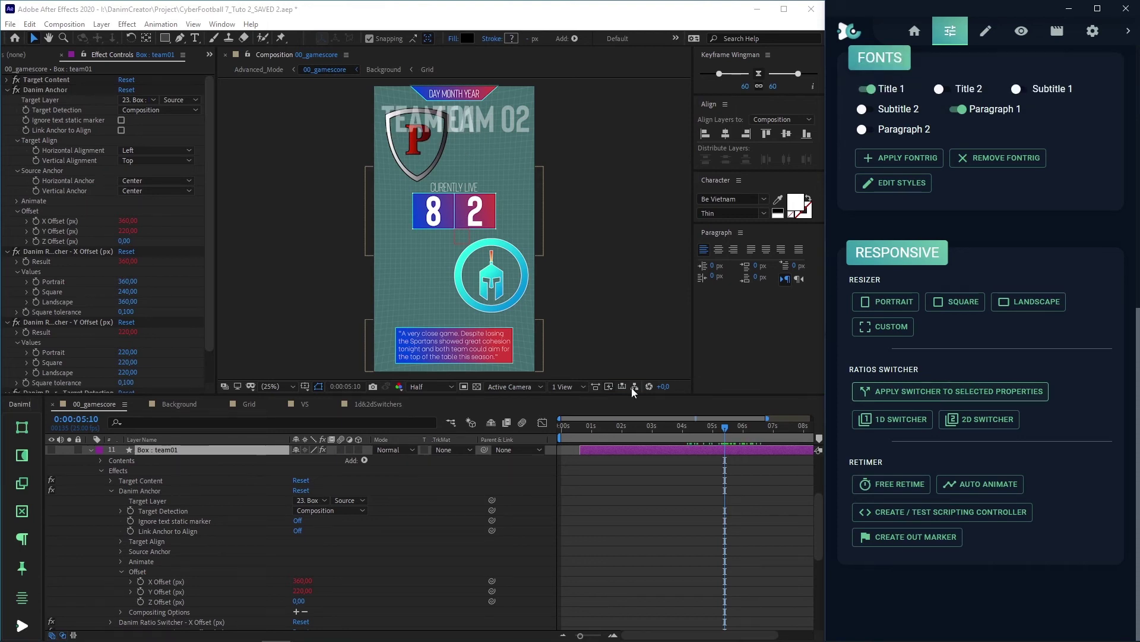
Check the order of the Target Detection options and set Box : team01's Portrait Target Detection value to 1 for Target Layer.
scroll(207, 356, down, 1)
scroll(205, 364, down, 3)
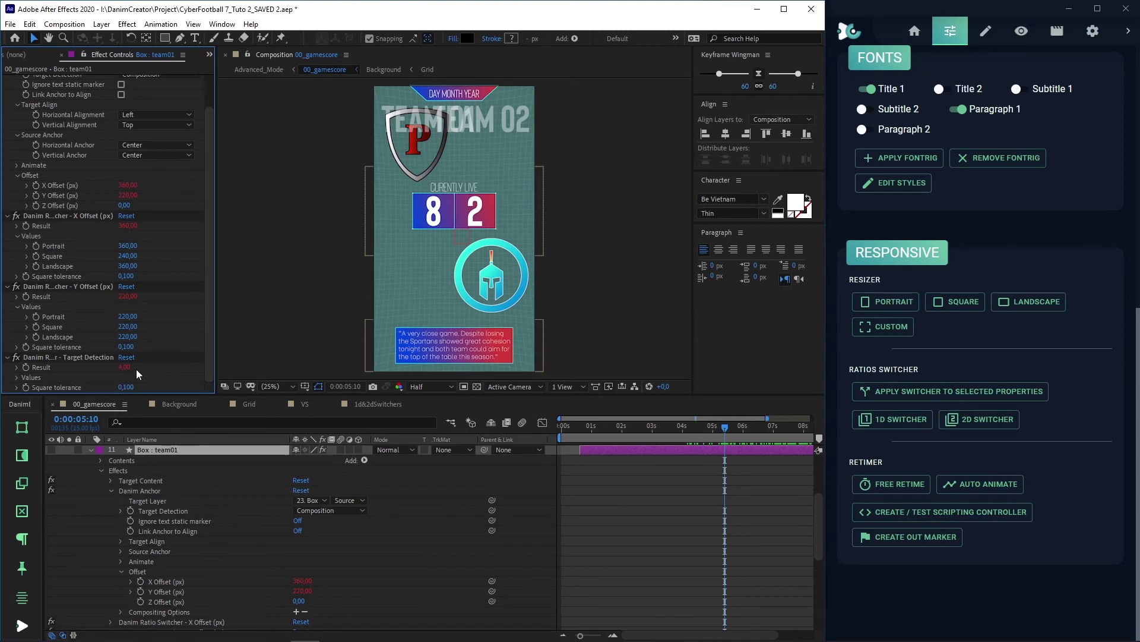
scroll(136, 369, up, 4)
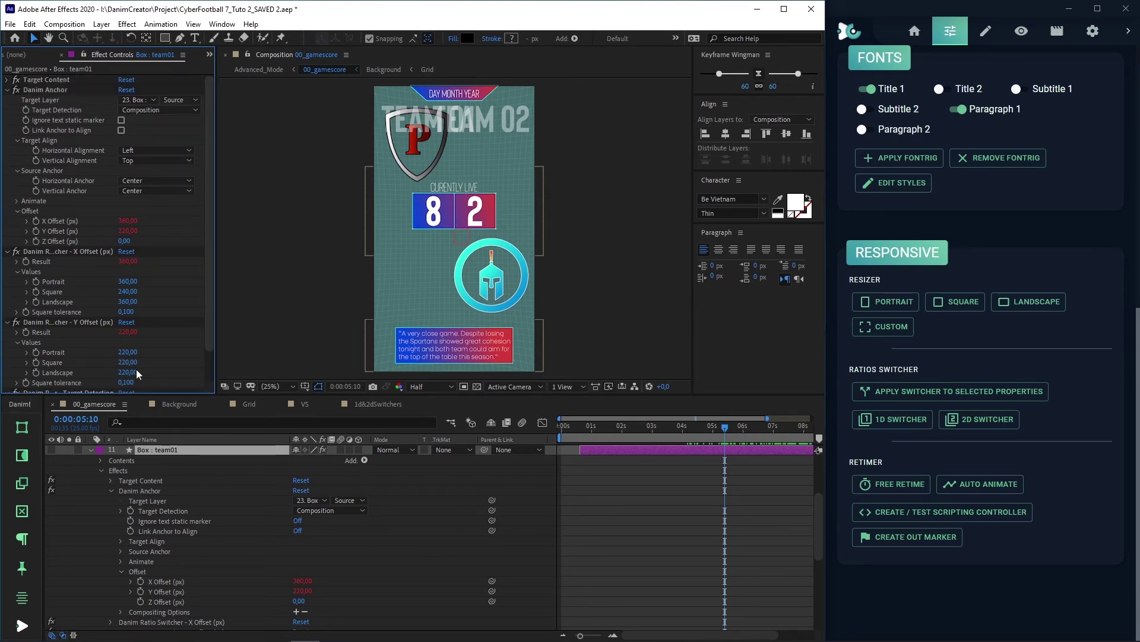
click(180, 110)
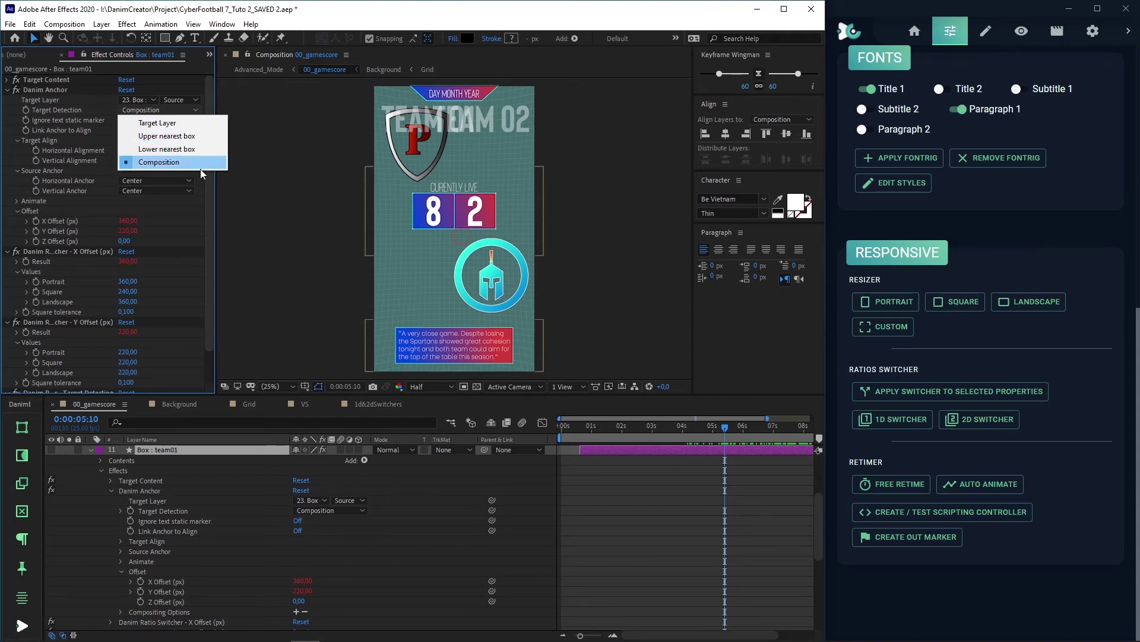
scroll(207, 334, down, 2)
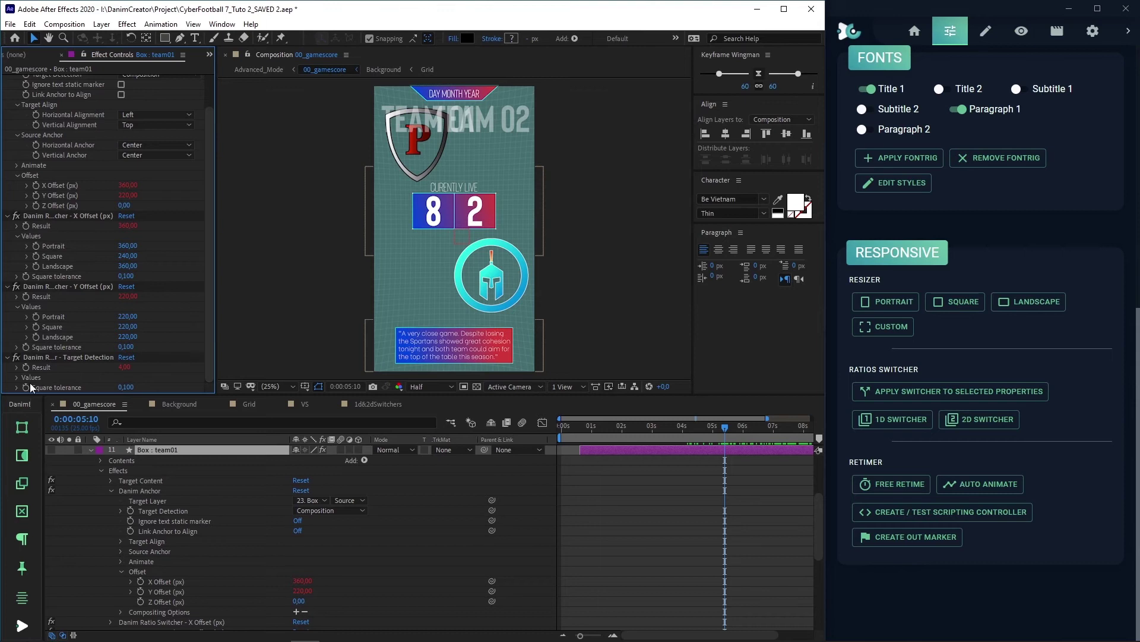
scroll(16, 383, down, 1)
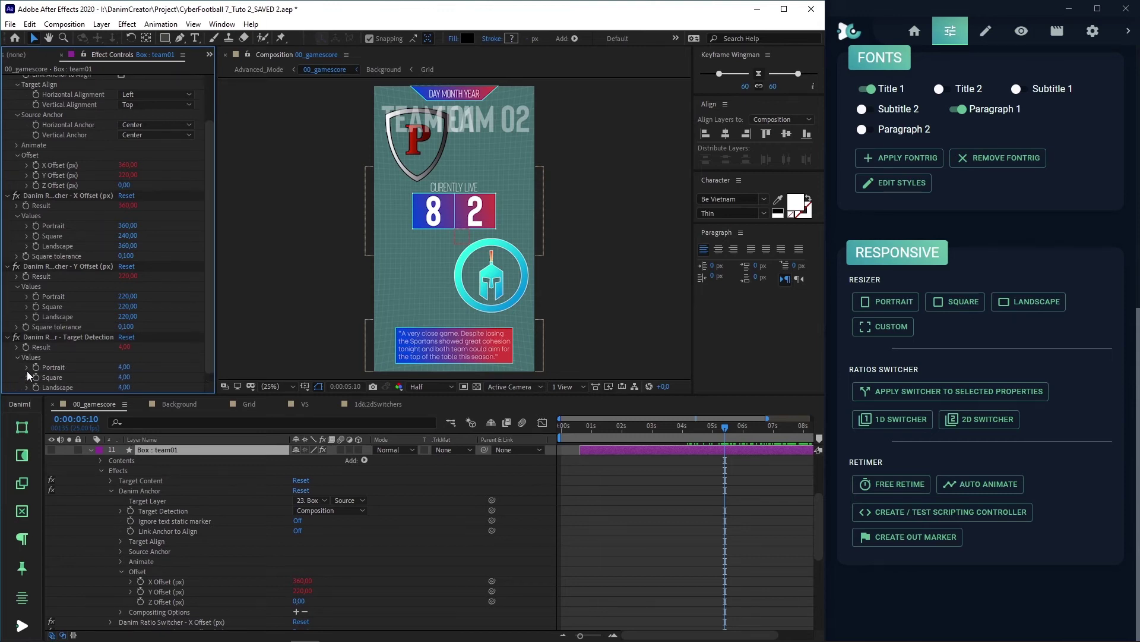
click(126, 367)
text(1)
key(Return)
Choose Box : LogoTeam-01 as Box : team01's anchor target and set its Portrait X Offset to 551 and Y Offset to 320.
scroll(145, 356, up, 3)
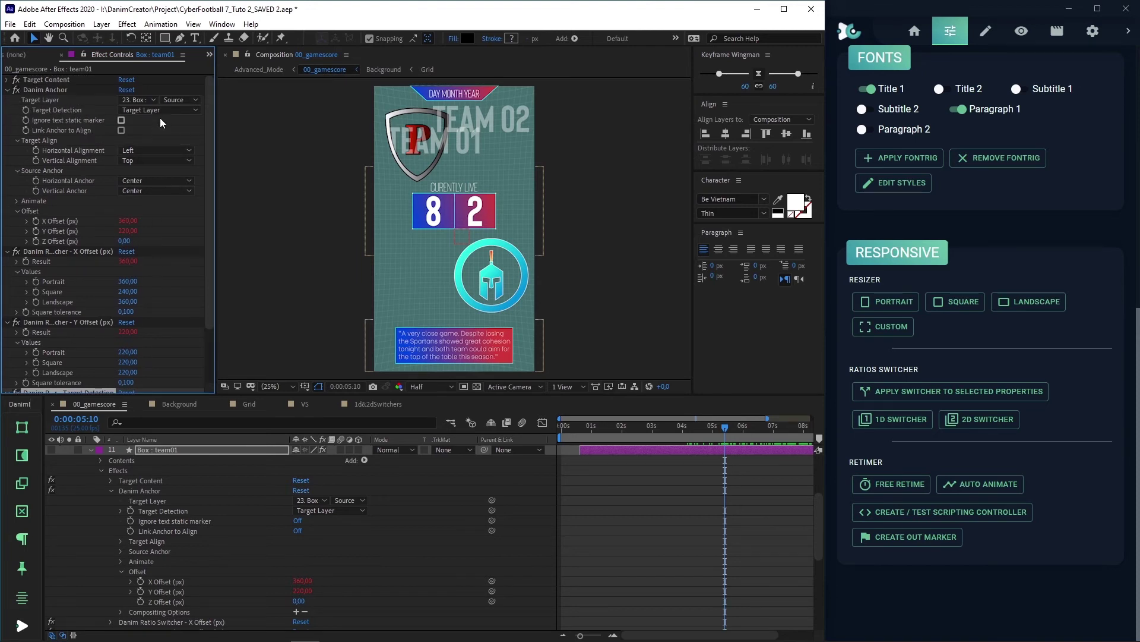
click(155, 99)
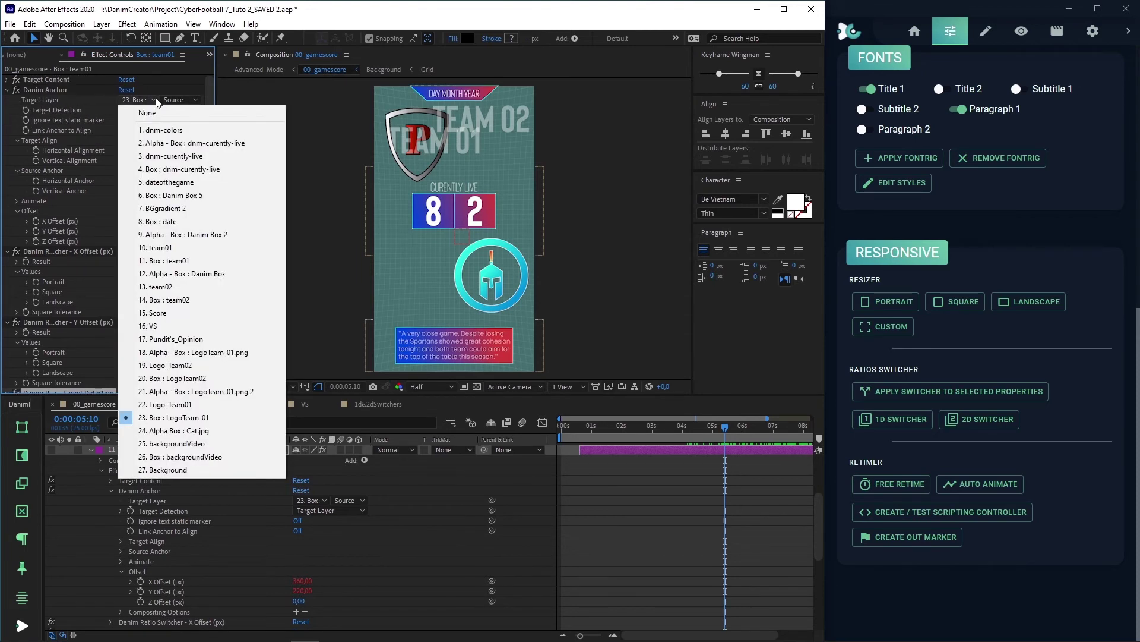
click(202, 418)
drag(128, 281, 250, 288)
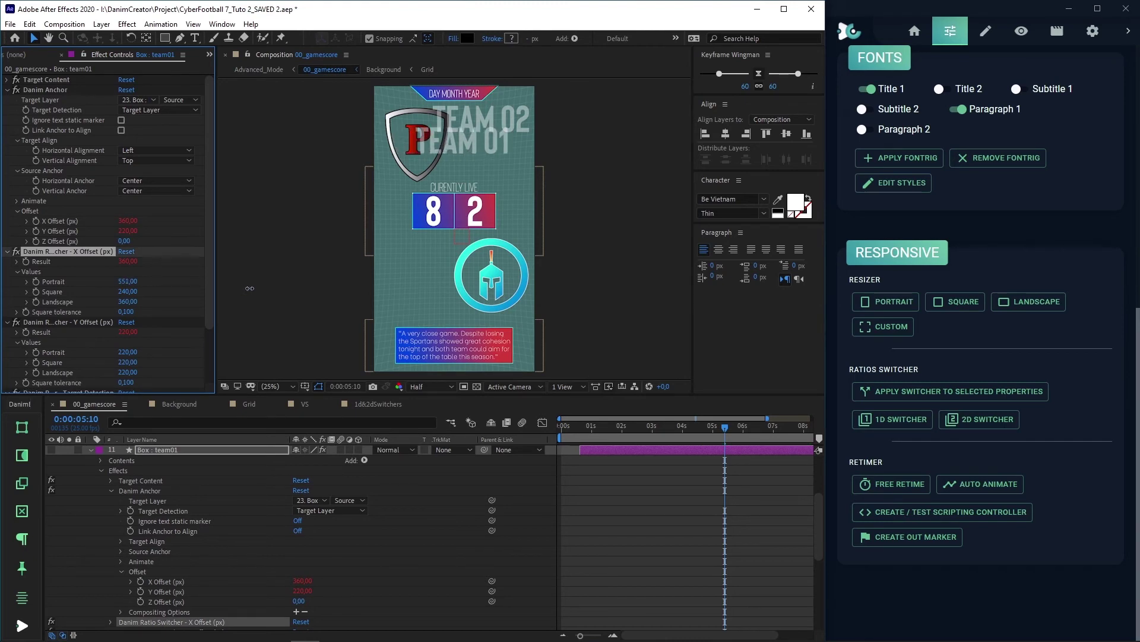
drag(130, 351, 193, 357)
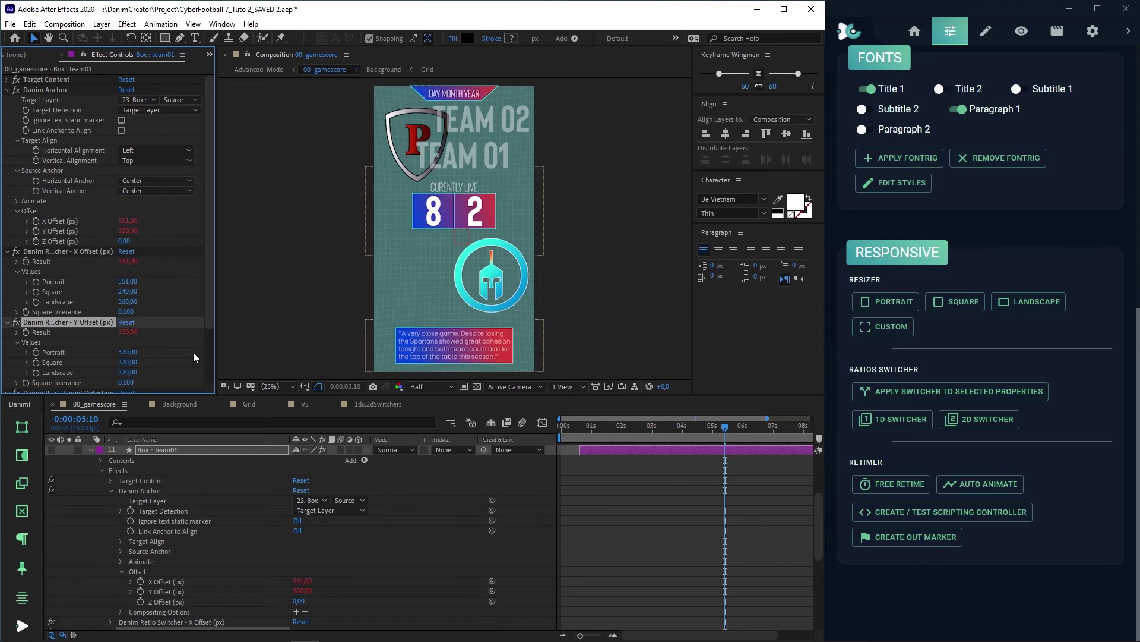
Apply the ratio switcher to the Danim Anchor Target Detection of the Box : team02 layer.
scroll(218, 555, down, 5)
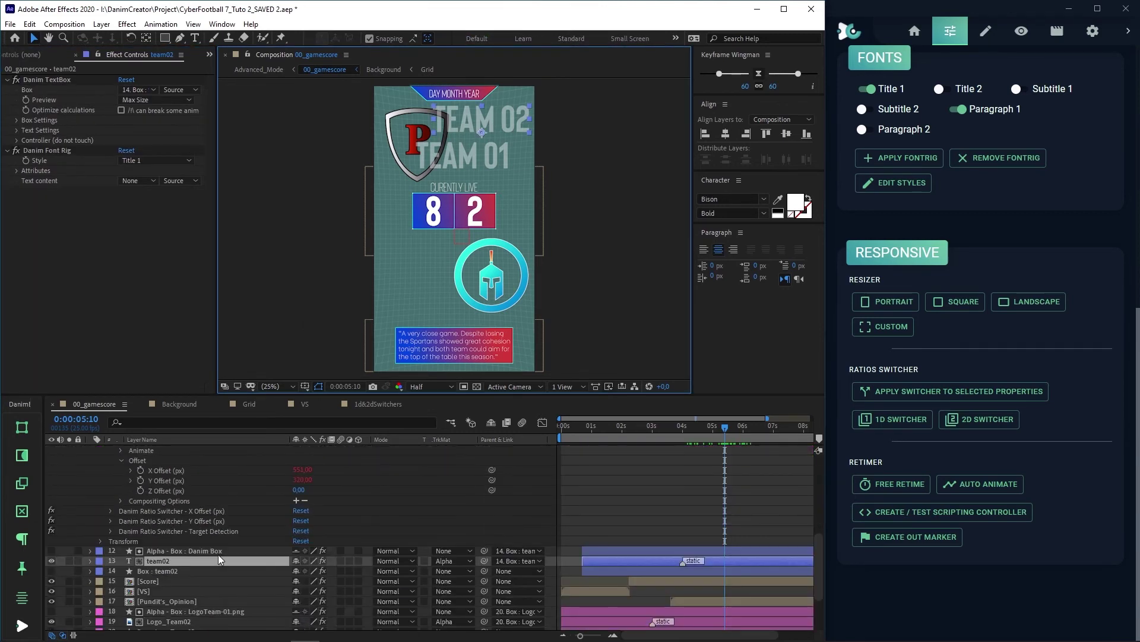
click(172, 514)
click(950, 391)
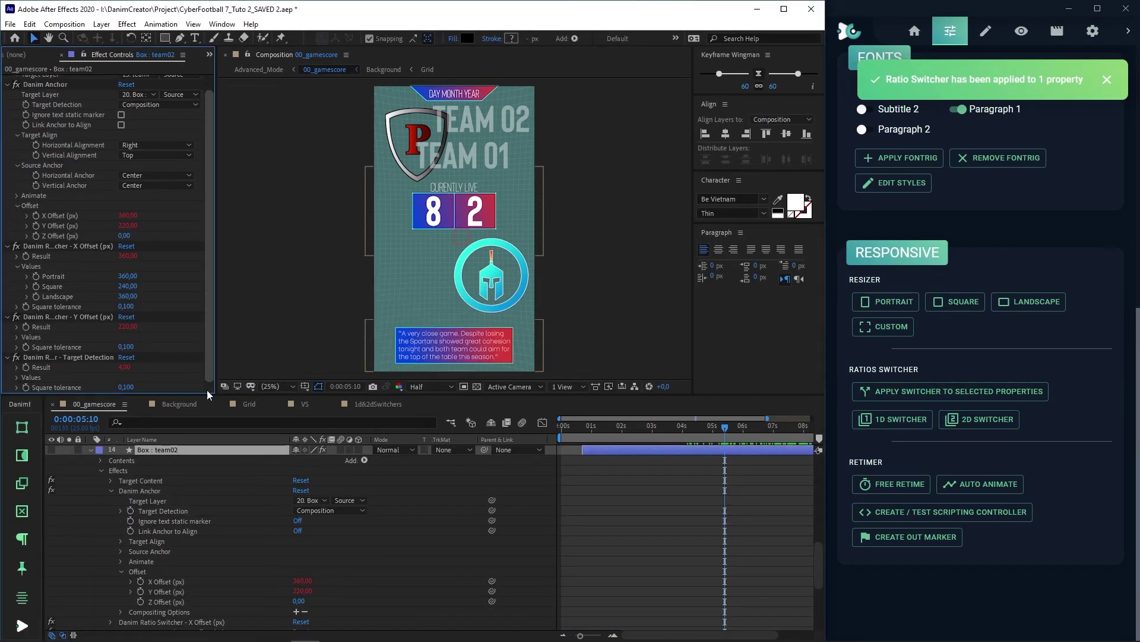
Set Box : team02's Portrait values to Target Layer detection, X Offset 596 and Y Offset 131.
drag(127, 256, 283, 272)
click(17, 317)
drag(128, 326, 80, 329)
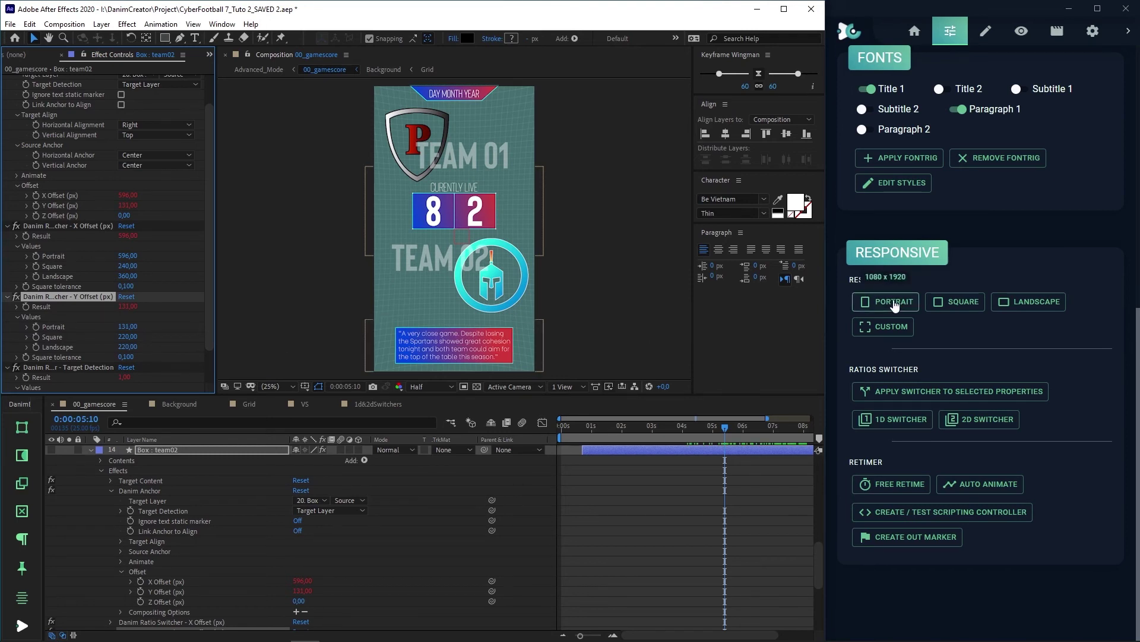
Check the team titles' placement by resizing the composition to Square, Landscape and Portrait.
click(949, 307)
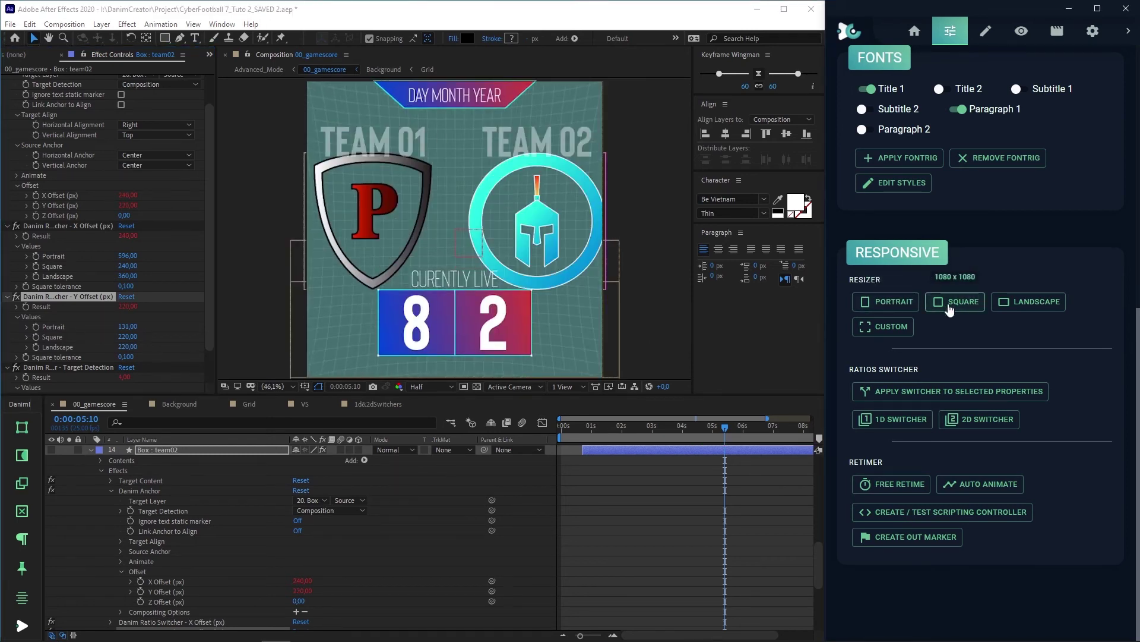
click(1037, 310)
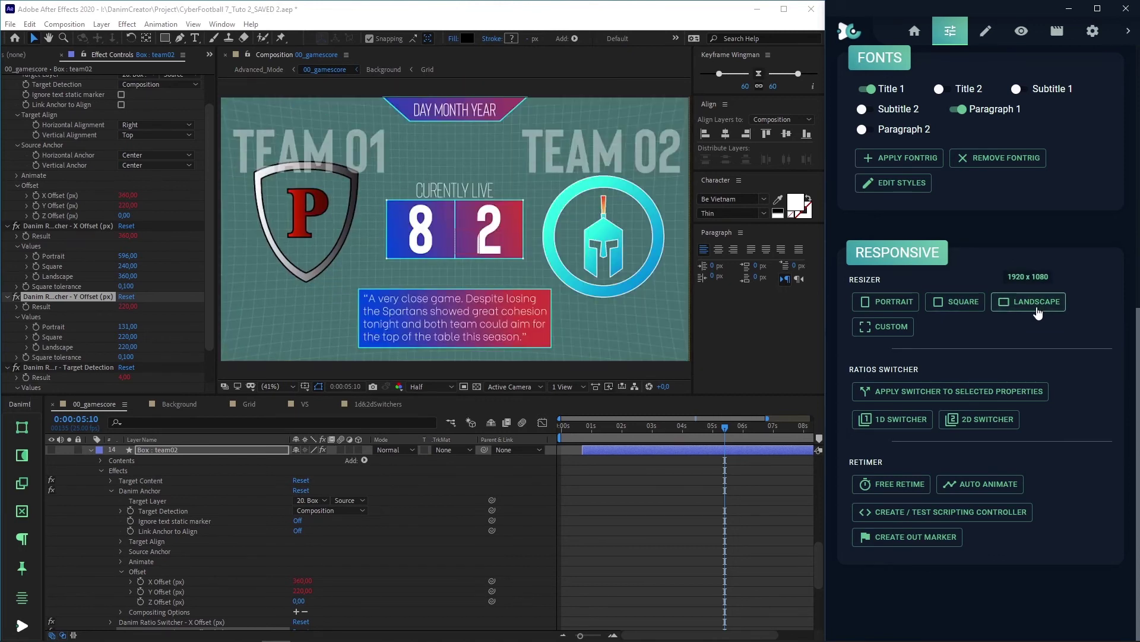
click(904, 308)
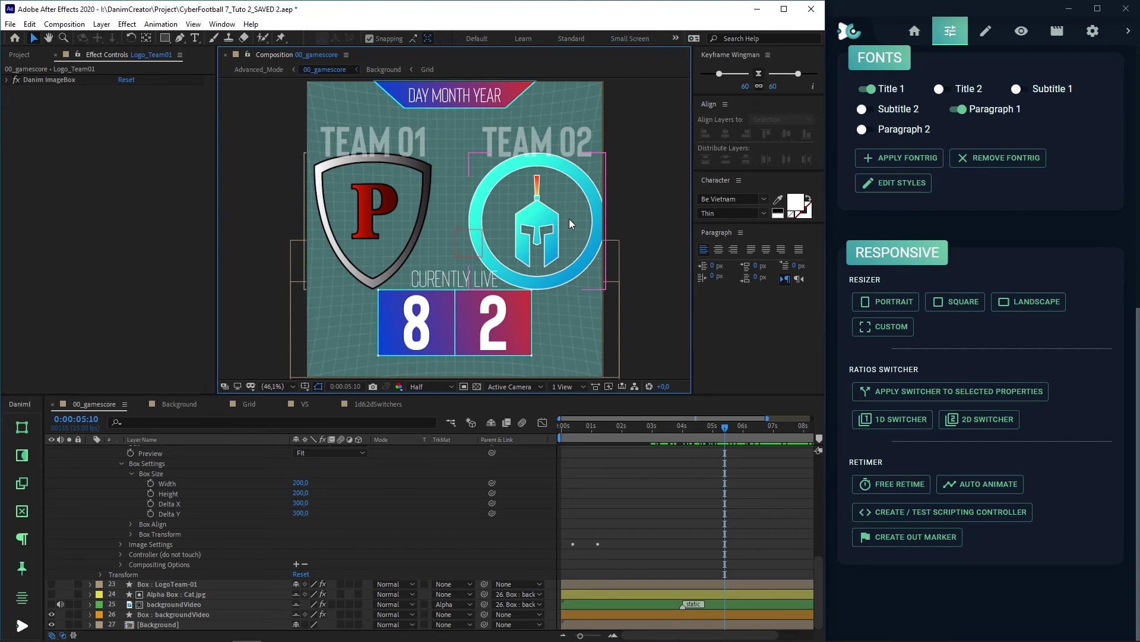
Apply the ratio switcher to the Box Size Width, Height, Delta X and Delta Y of the Logo_Team01 layer.
click(386, 228)
scroll(98, 489, up, 3)
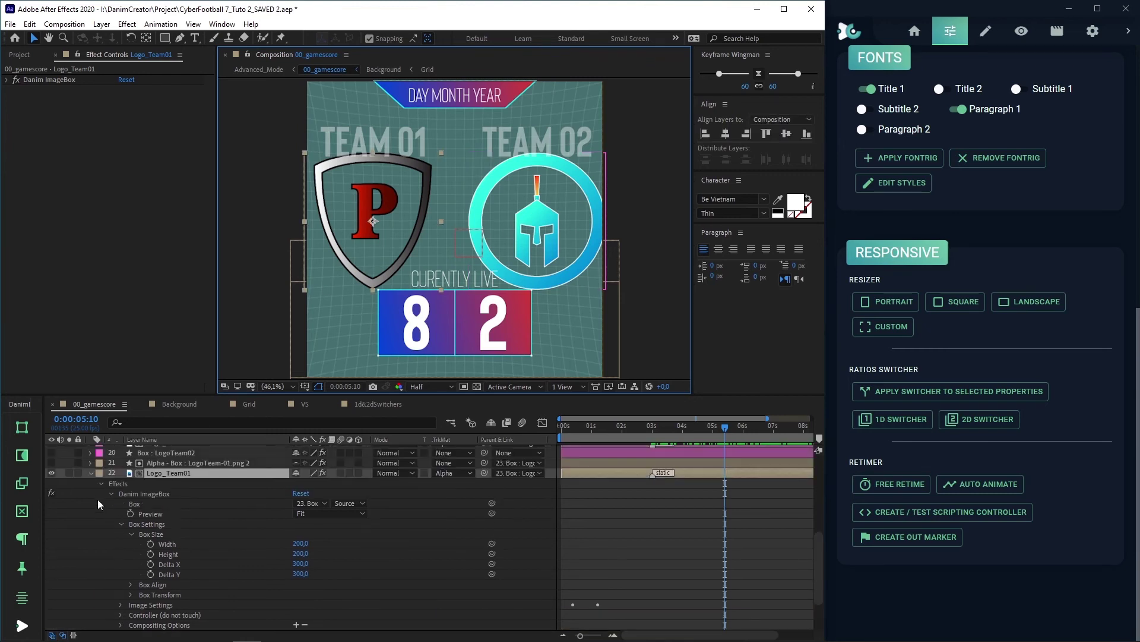
click(170, 547)
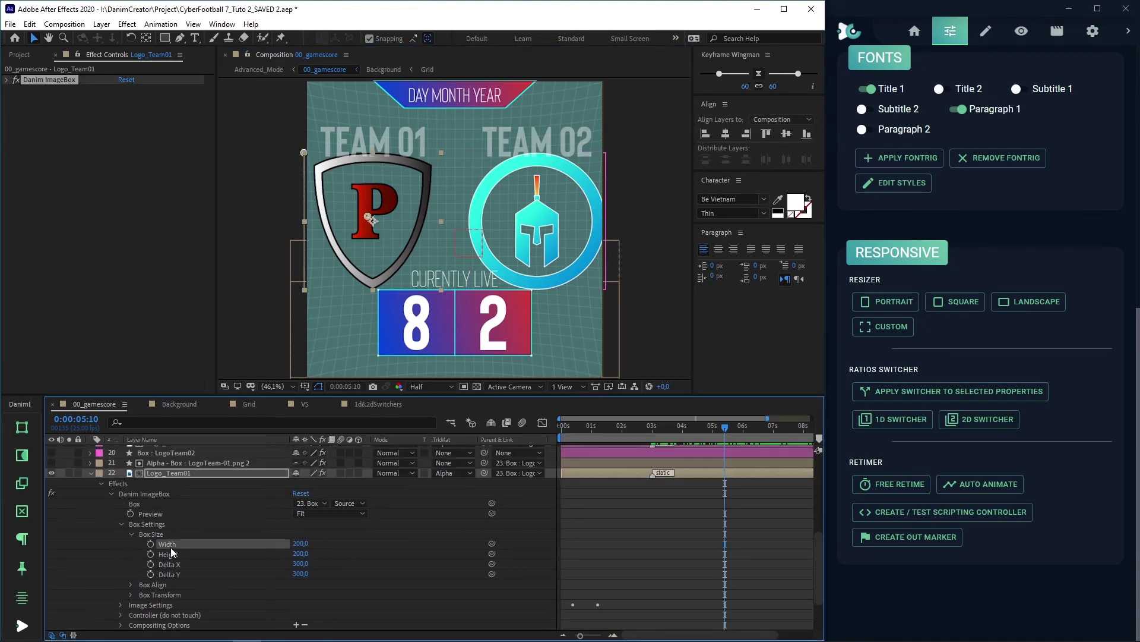
shift+click(172, 554)
shift+click(173, 564)
shift+click(175, 574)
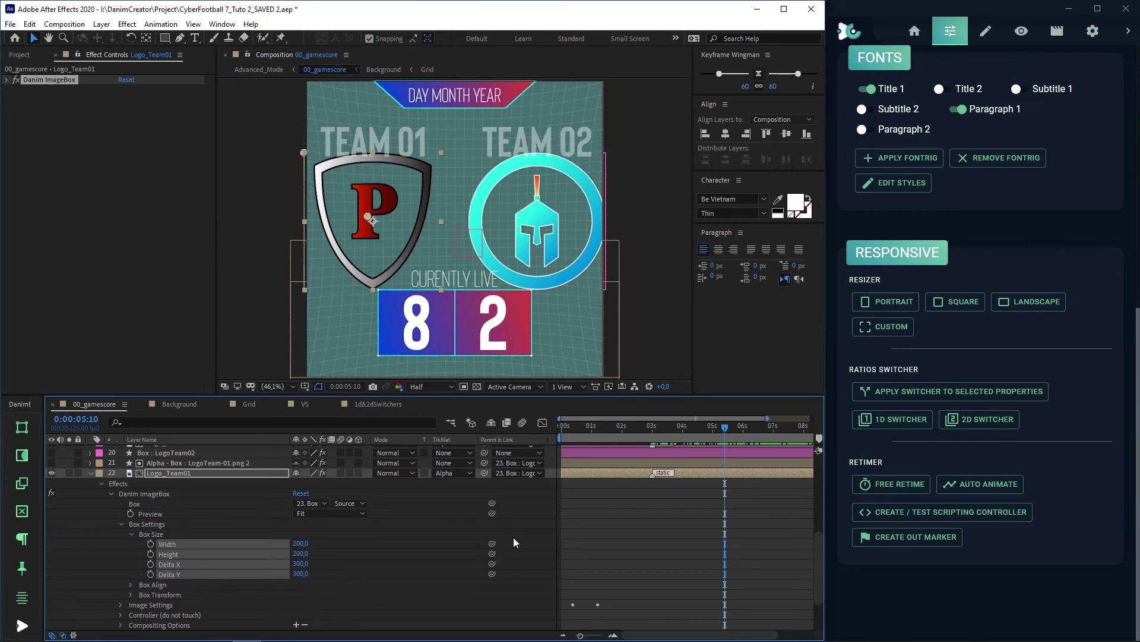
click(957, 393)
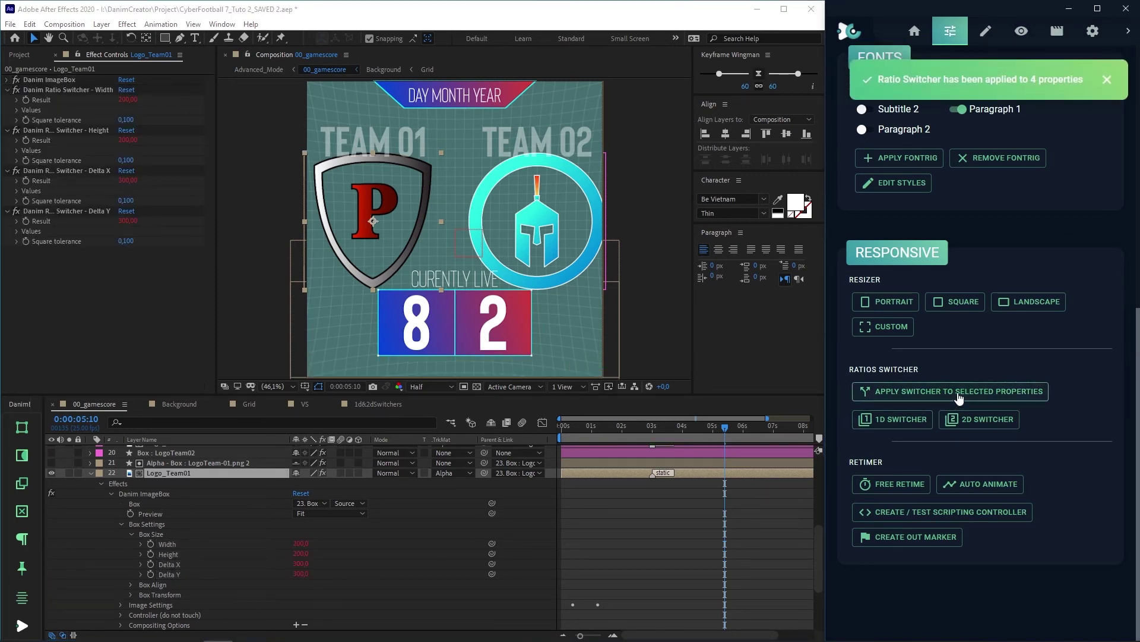
Show the Box : LogoTeam-01 layer and set Logo_Team01's Danim ImageBox preview to Min Size.
scroll(95, 564, down, 2)
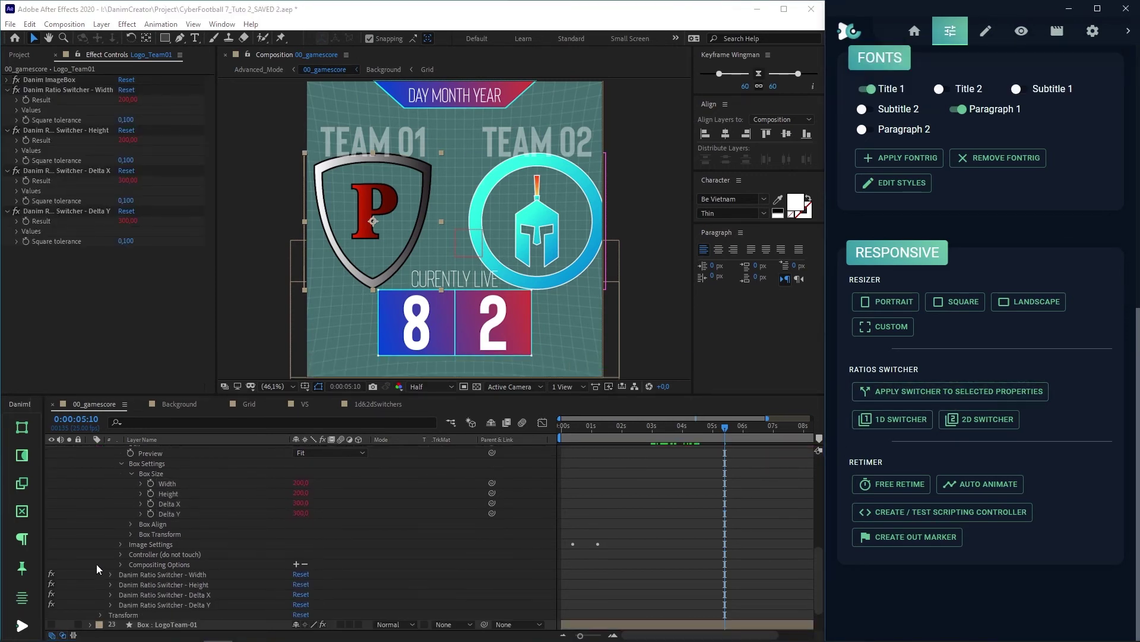
click(52, 624)
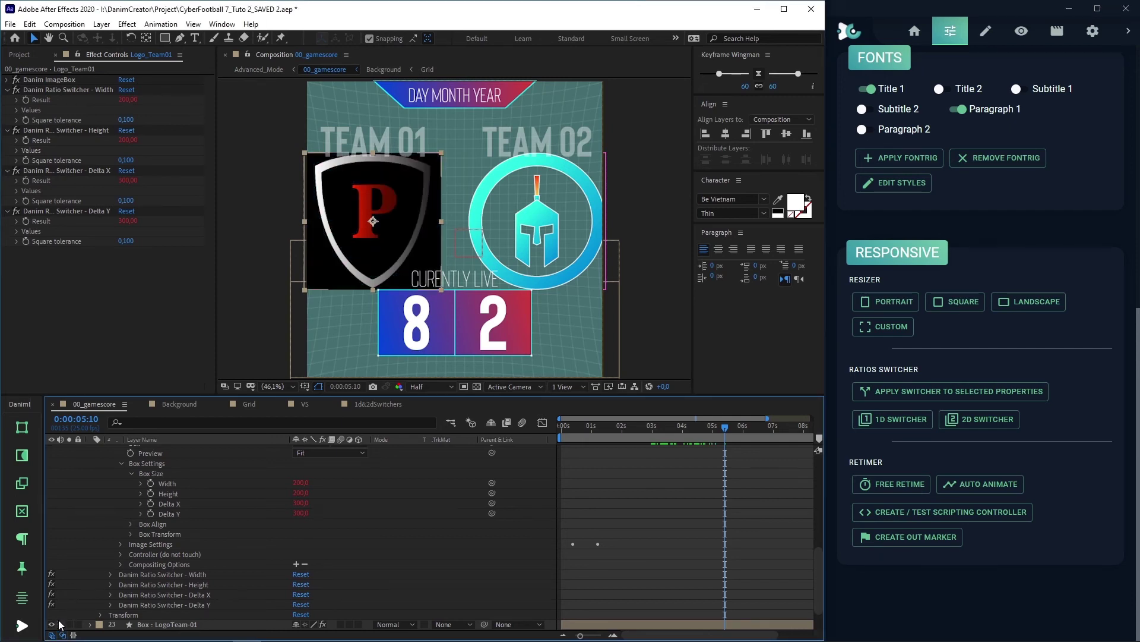
click(8, 81)
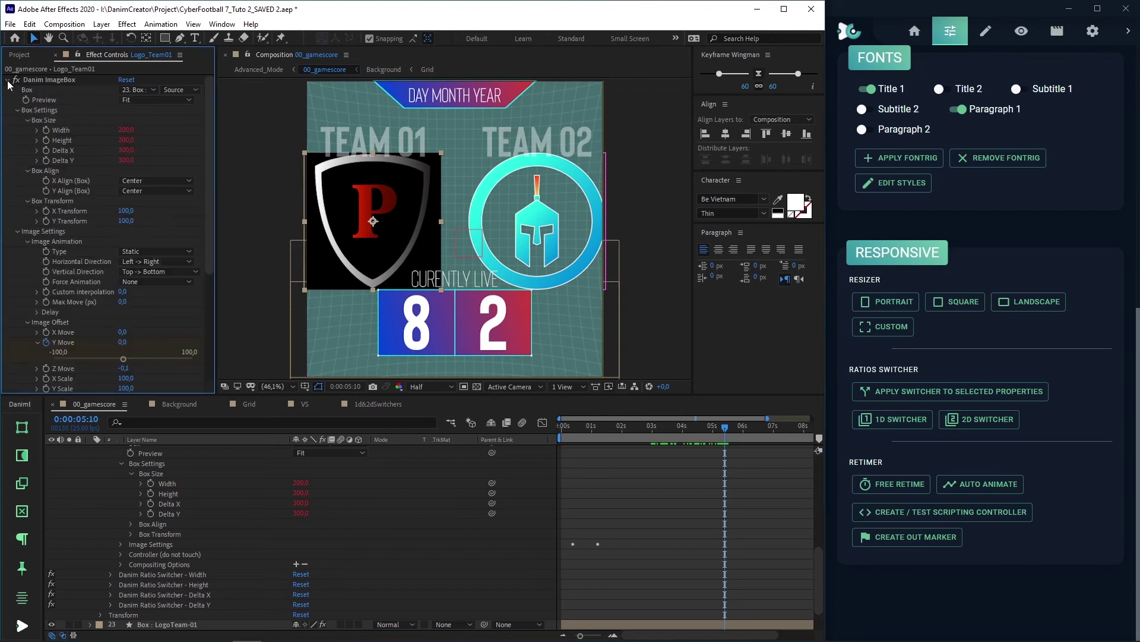
click(129, 100)
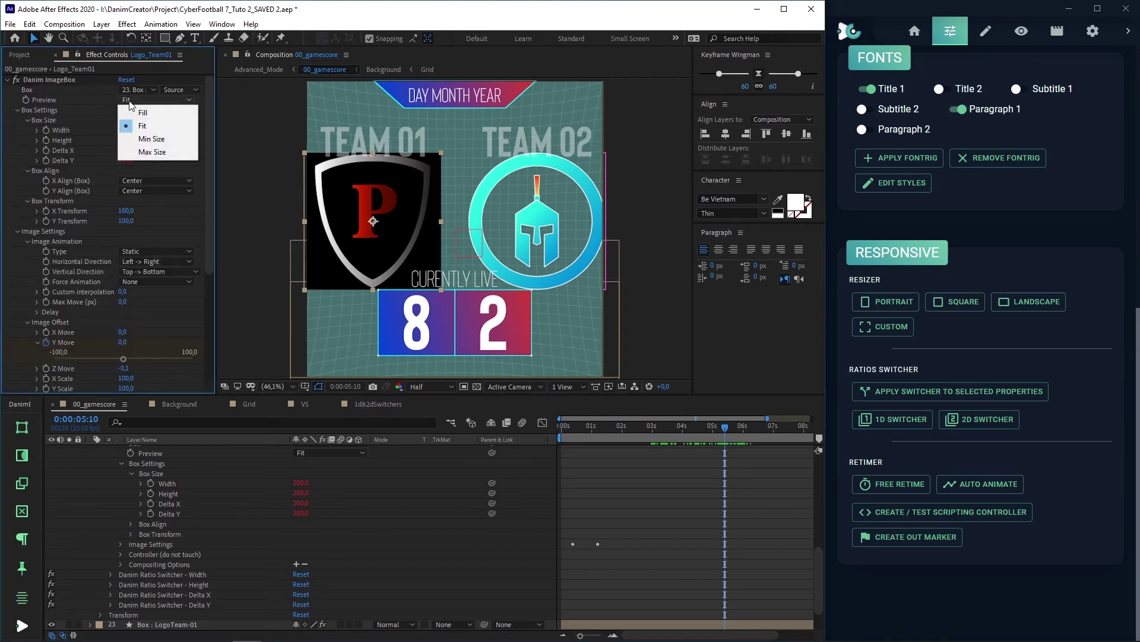
click(165, 138)
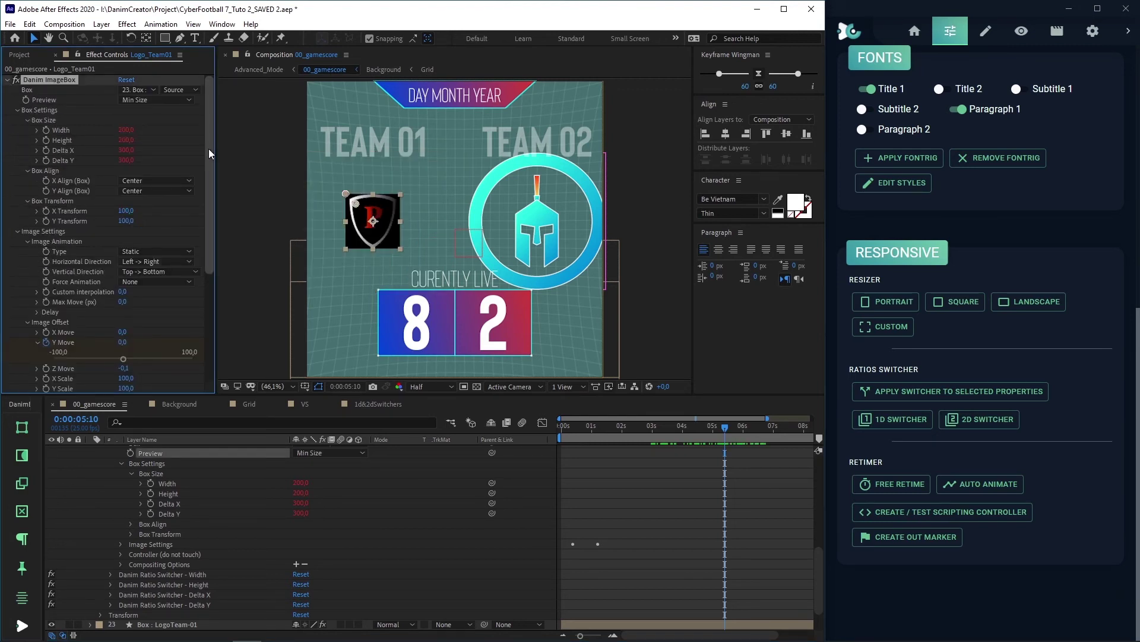
Set the Square value of Logo_Team01's Height ratio switcher to 330.
scroll(202, 205, down, 3)
scroll(202, 291, down, 3)
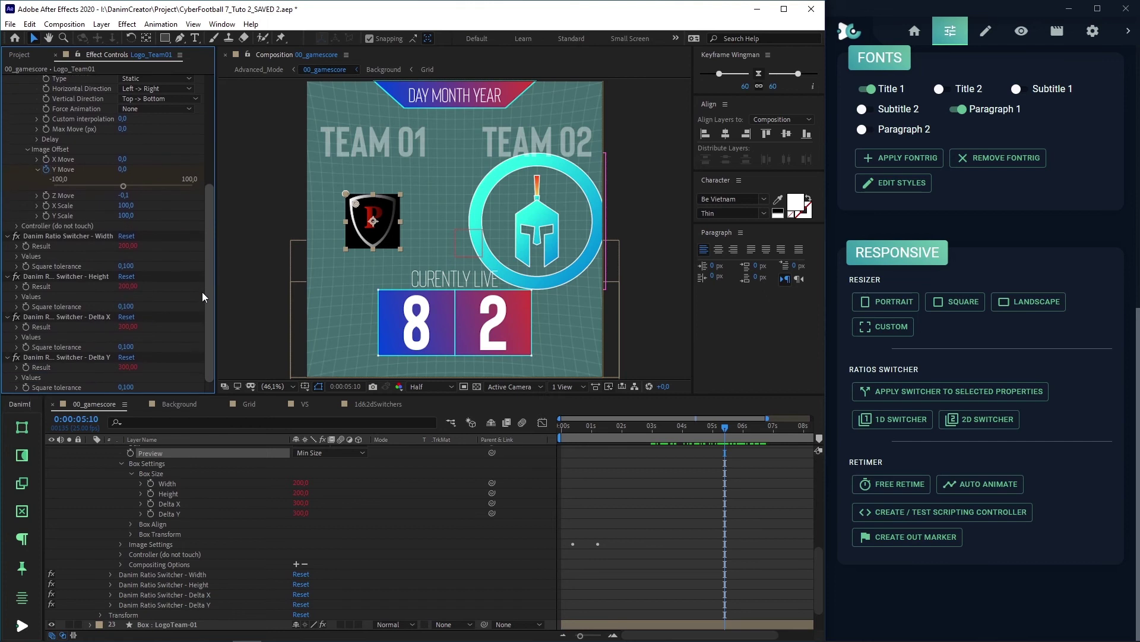
click(17, 297)
click(127, 316)
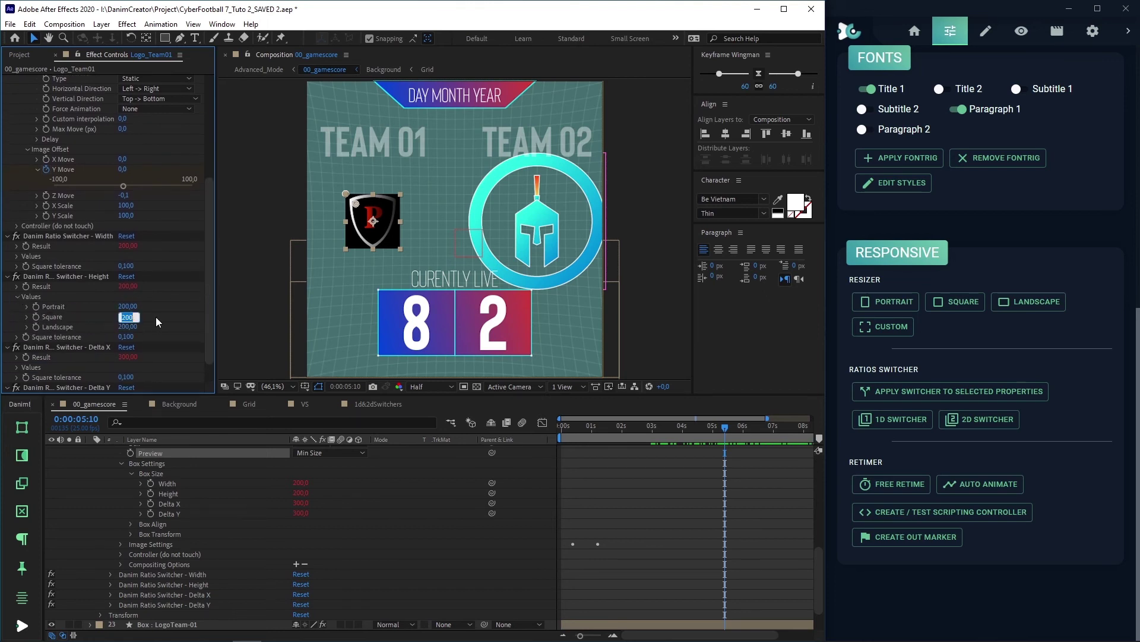
text(330)
key(Return)
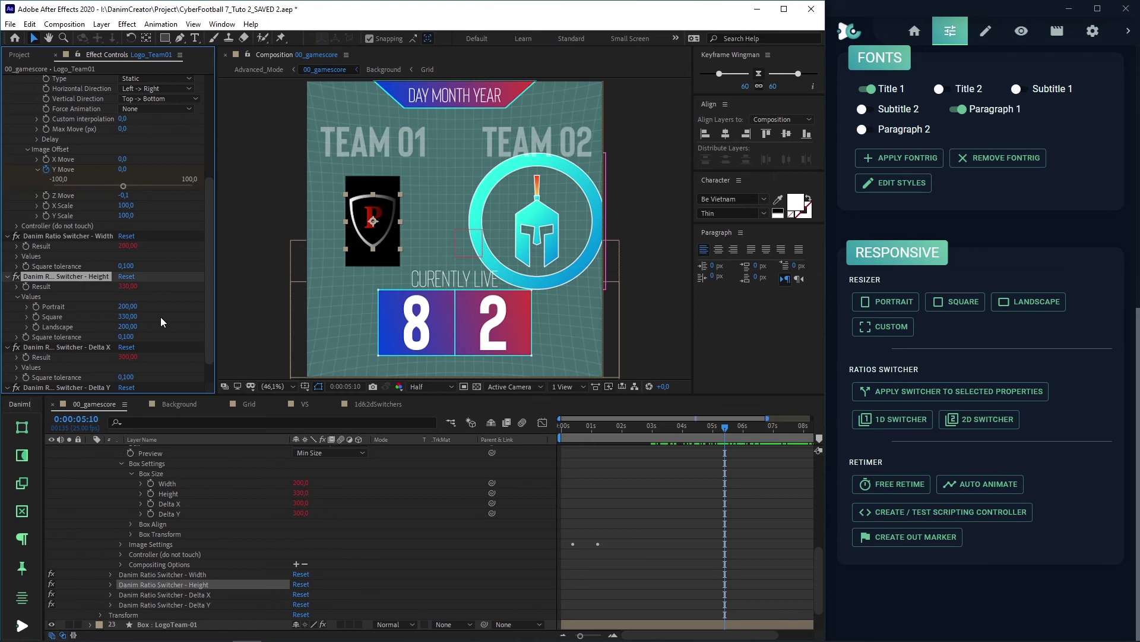
Preview Logo_Team01's image box at Max Size and set the Delta X switcher's Square value to 160.
scroll(160, 316, up, 5)
click(176, 101)
click(174, 149)
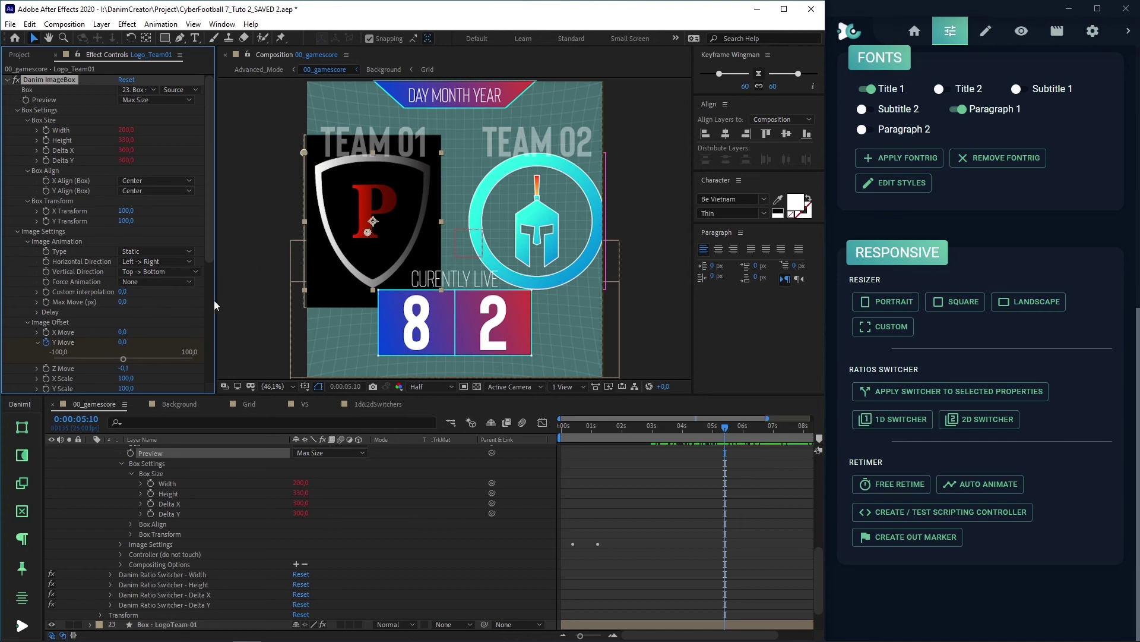
scroll(201, 309, down, 6)
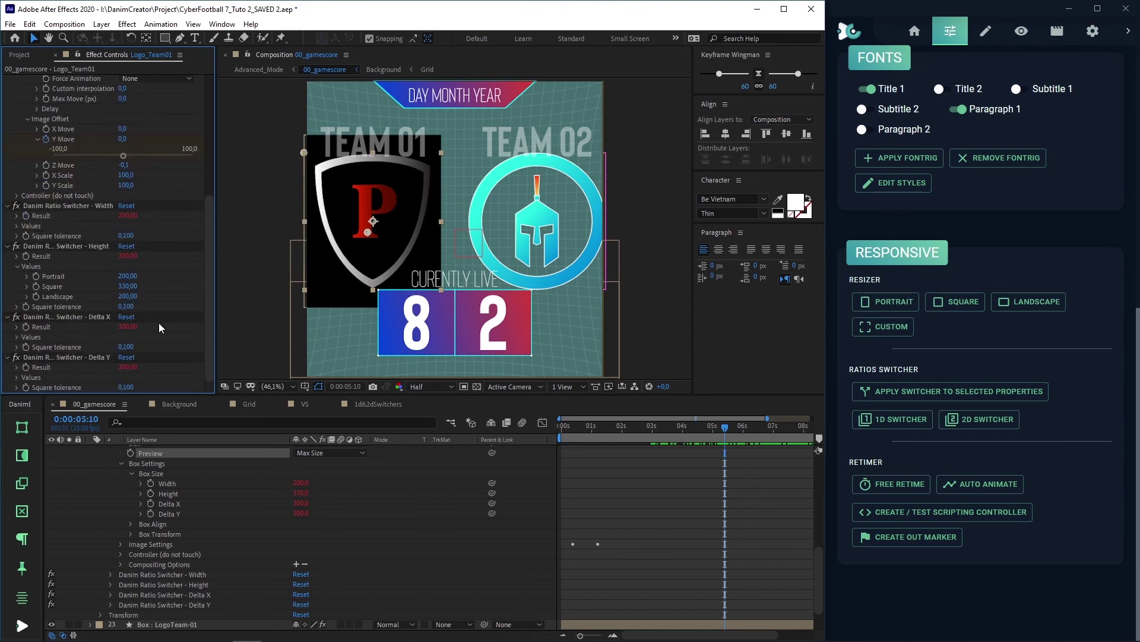
click(23, 337)
click(126, 357)
text(160)
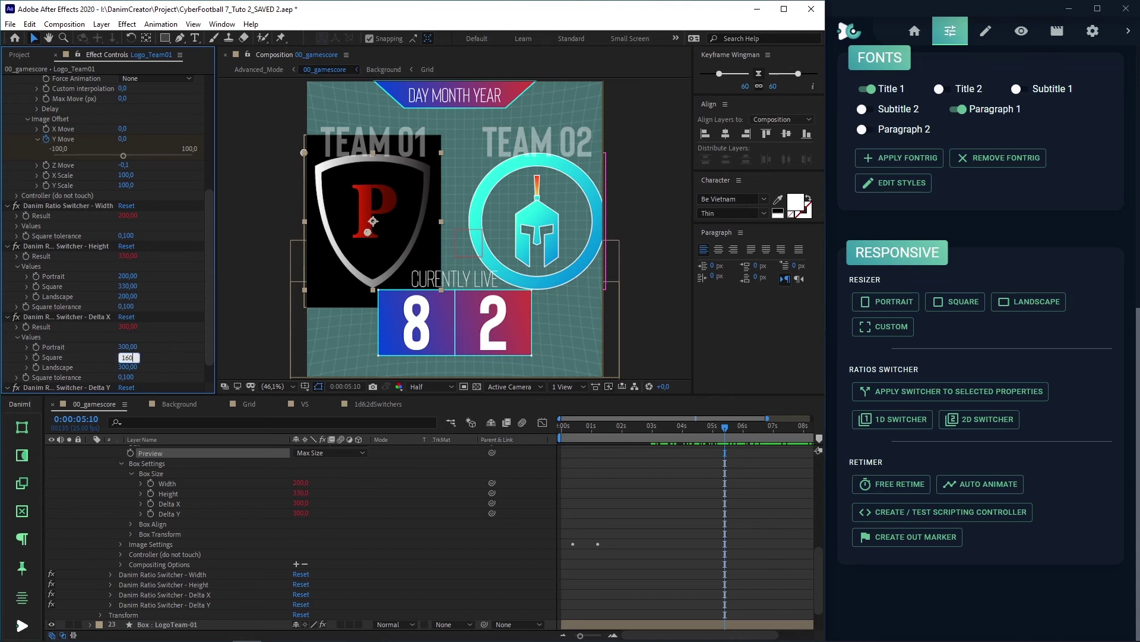
key(Return)
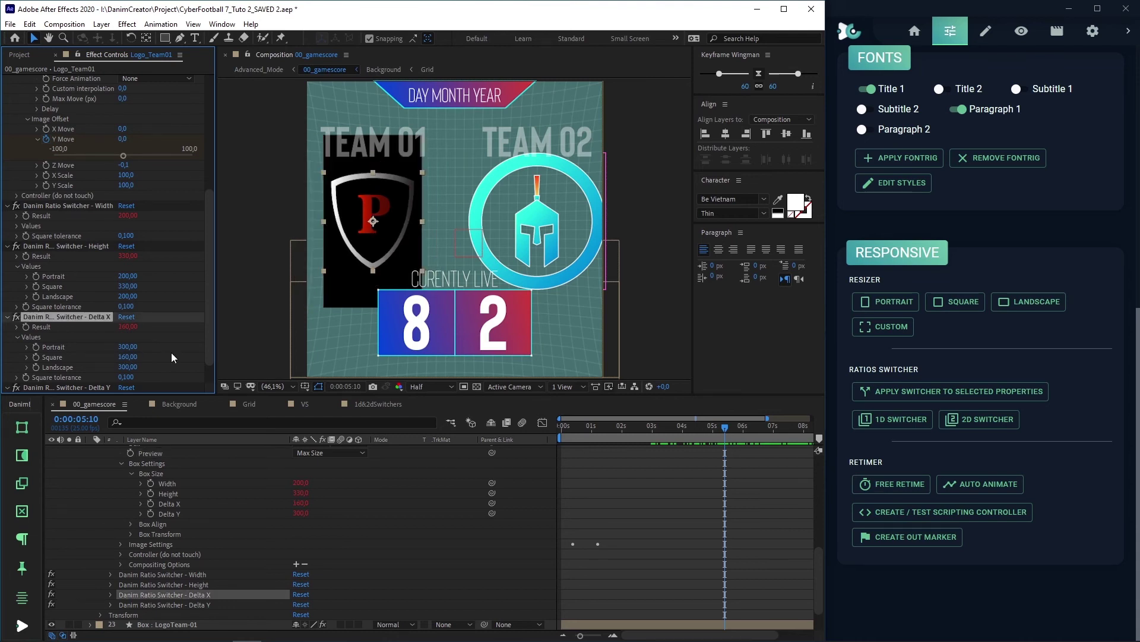
Set the Square value of Logo_Team01's Delta Y ratio switcher to 60.
scroll(172, 355, down, 2)
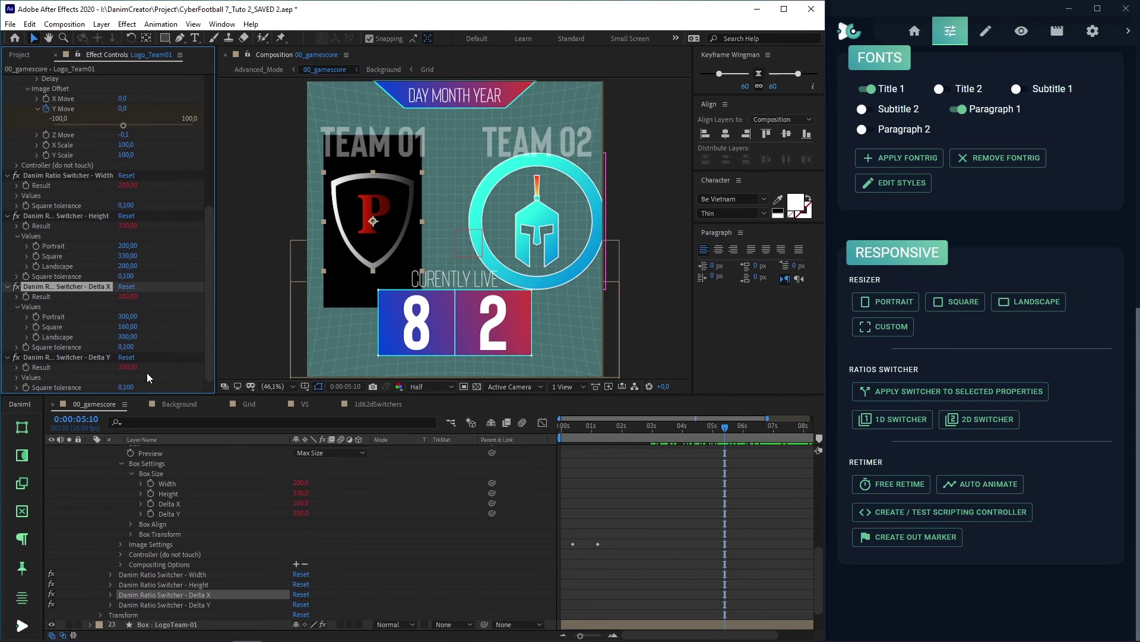
click(17, 377)
click(126, 377)
text(60)
key(Return)
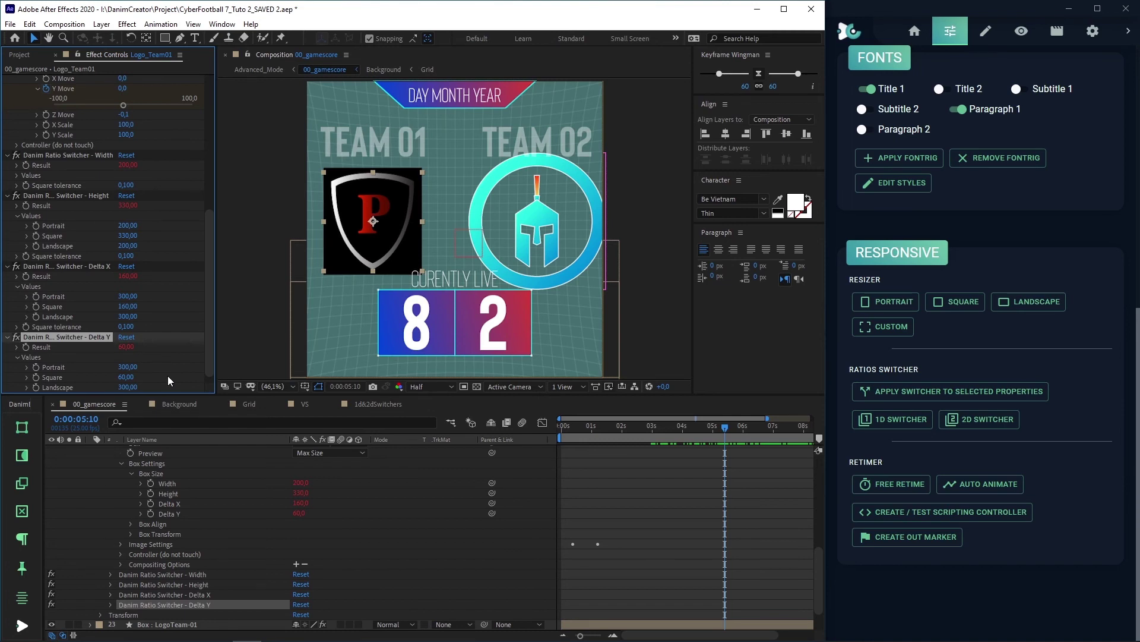
Resize the composition to Portrait and preview Logo_Team01's image box at Min Size.
click(880, 307)
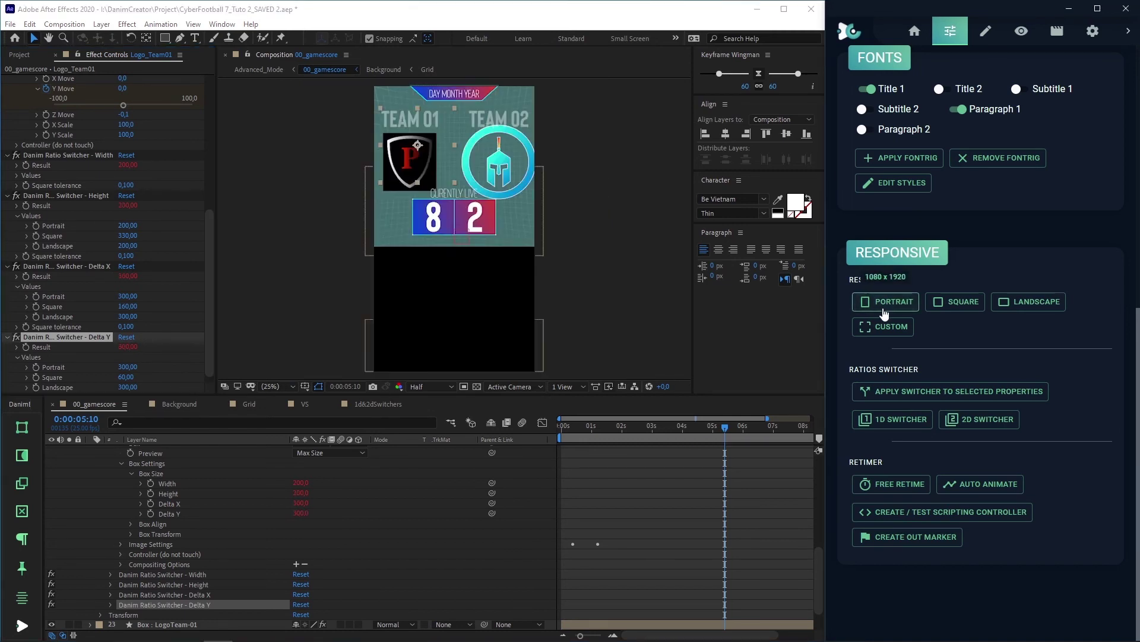
scroll(175, 301, up, 8)
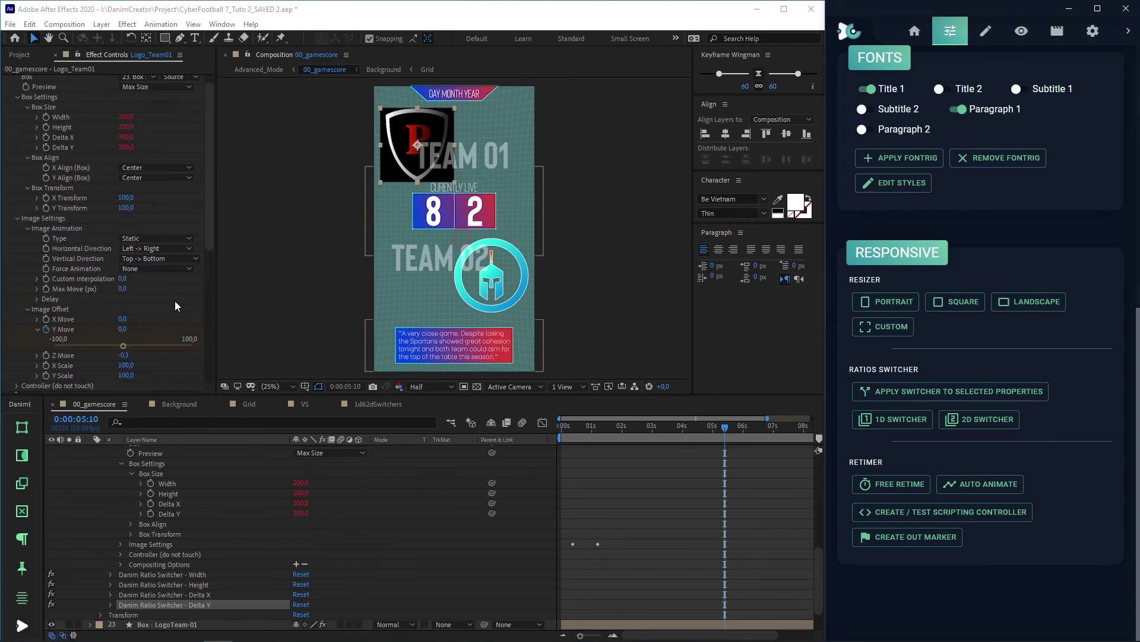
click(177, 101)
click(173, 135)
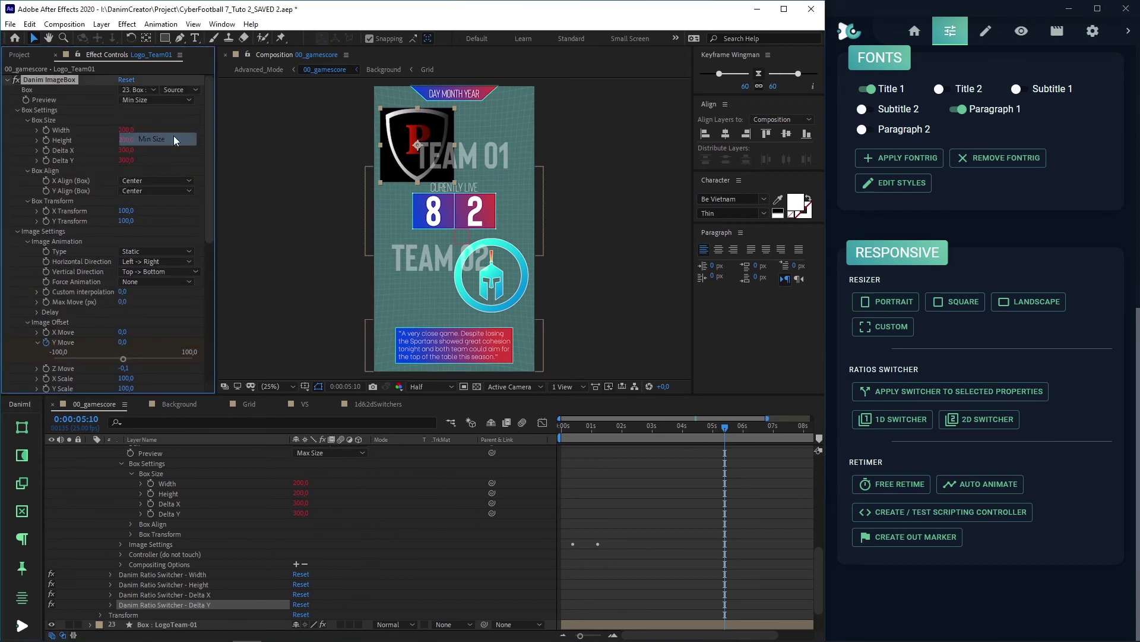
Set the Portrait values of Logo_Team01's ratio switchers to Height 375 and Width 300.
scroll(174, 136, down, 8)
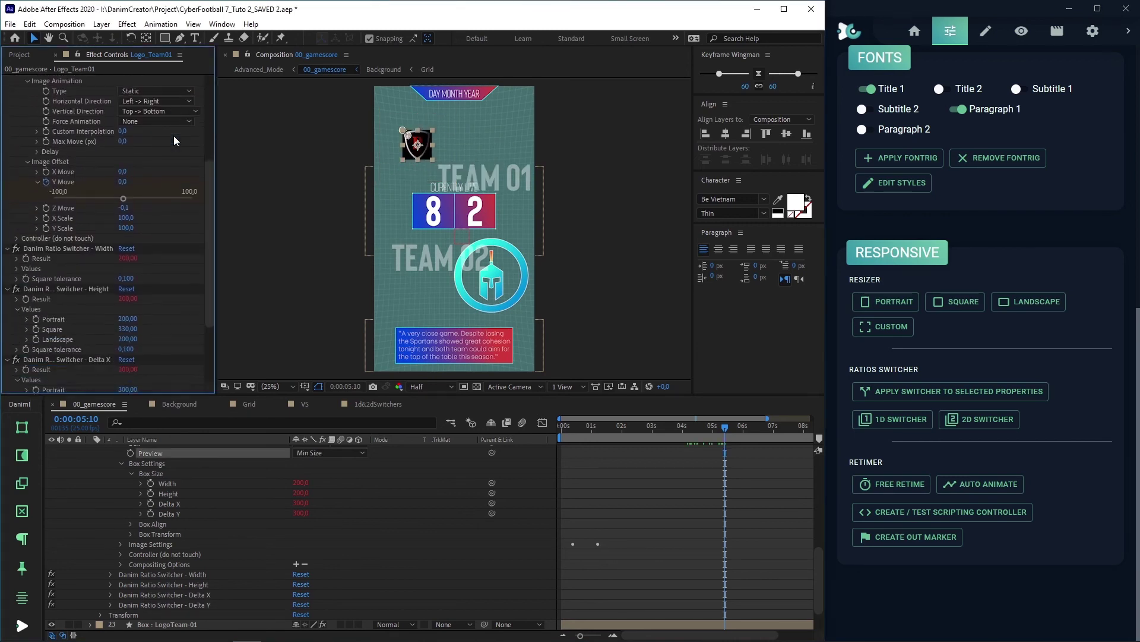
click(129, 216)
text(375)
click(56, 181)
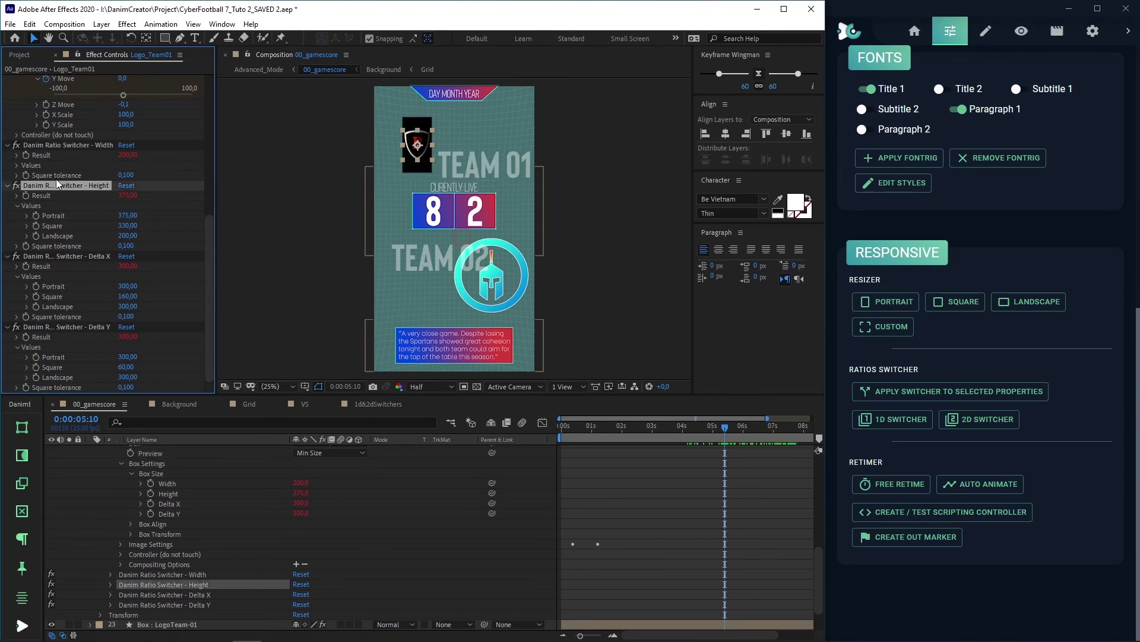
click(15, 165)
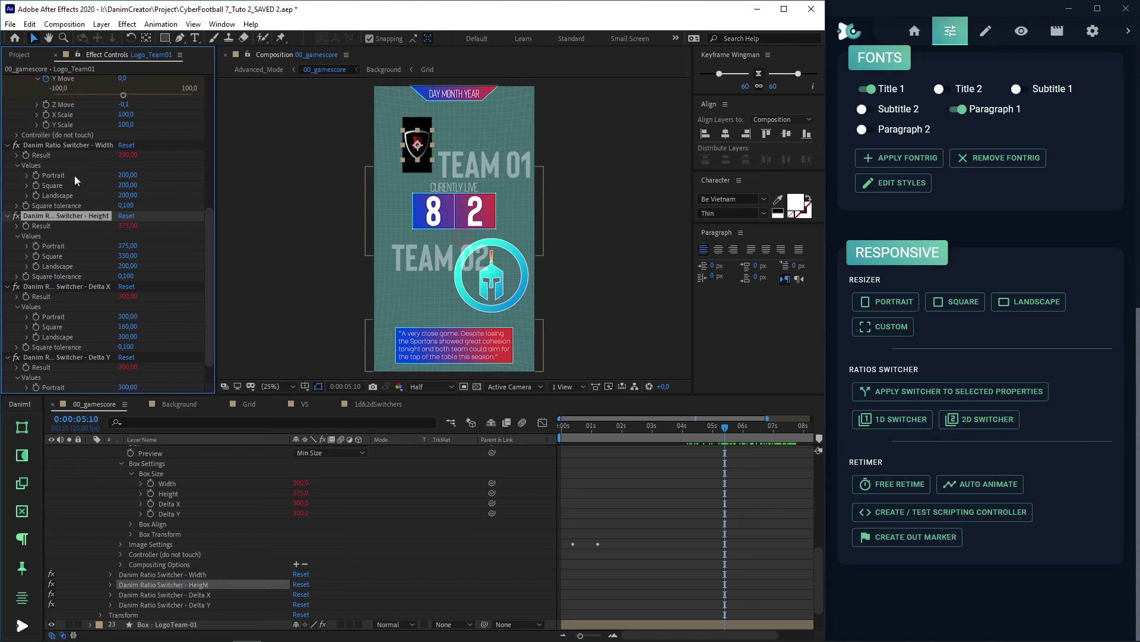
click(126, 176)
text(300)
key(Return)
Preview the image box at Max Size and set Logo_Team01's Portrait values to Delta X 190 and Delta Y 70.
scroll(177, 174, up, 5)
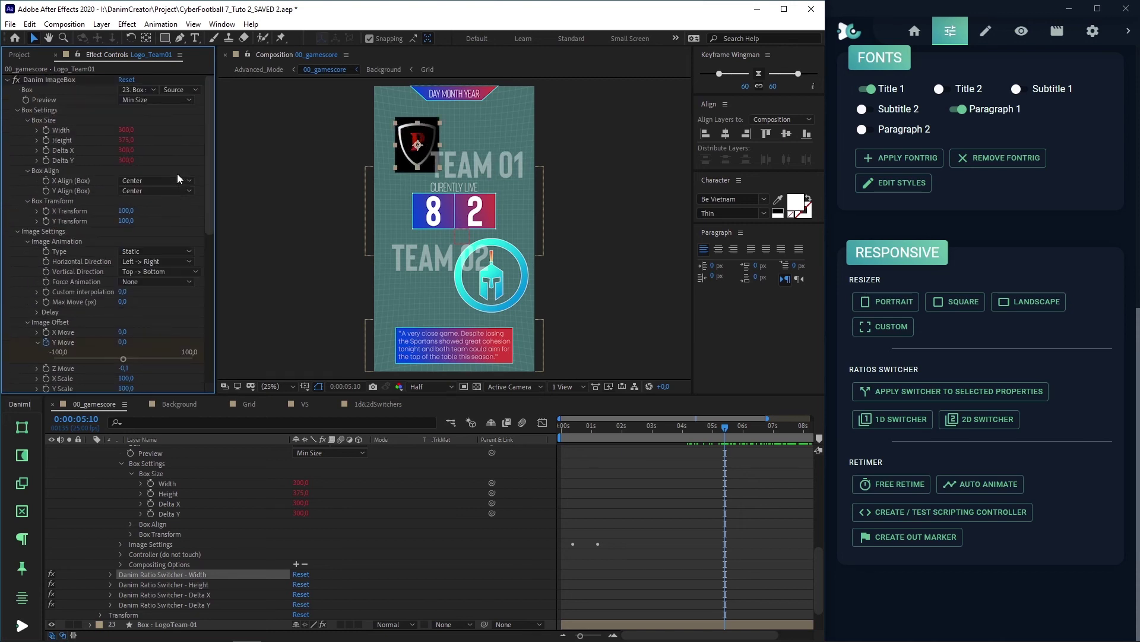
click(184, 101)
click(172, 152)
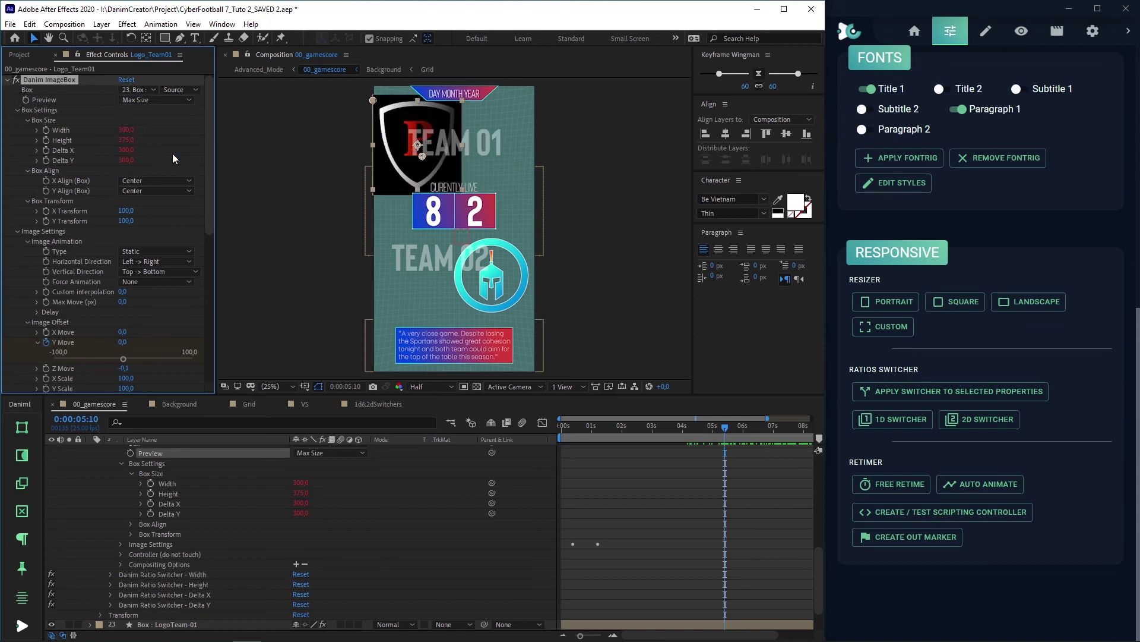
scroll(172, 153, down, 10)
scroll(169, 157, down, 1)
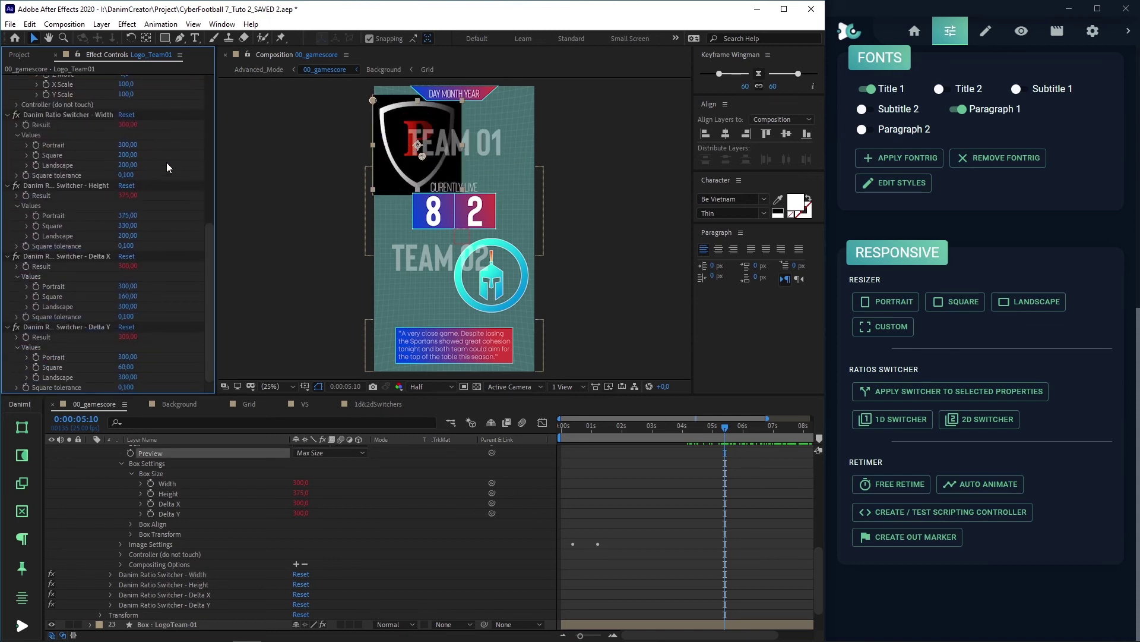
click(127, 285)
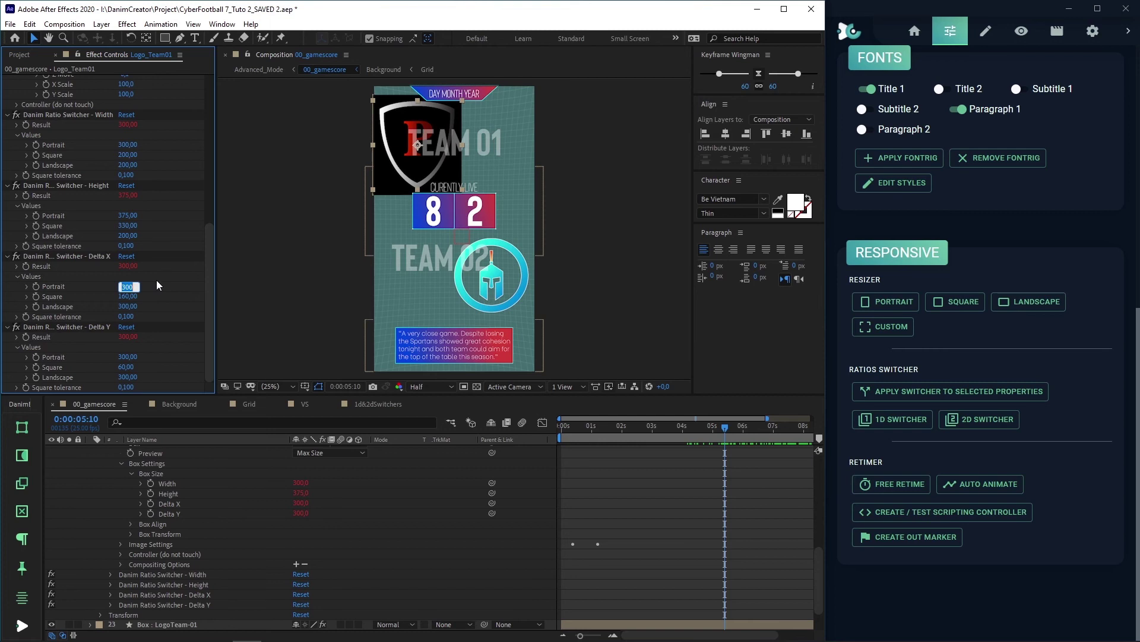
text(190)
key(Return)
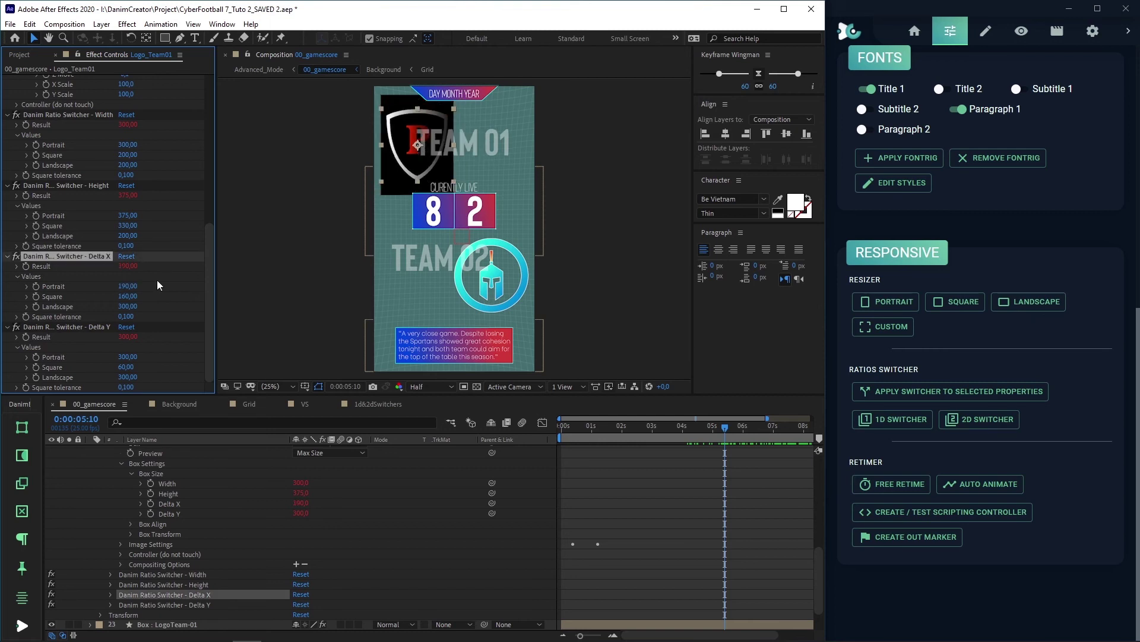
text(70)
key(Return)
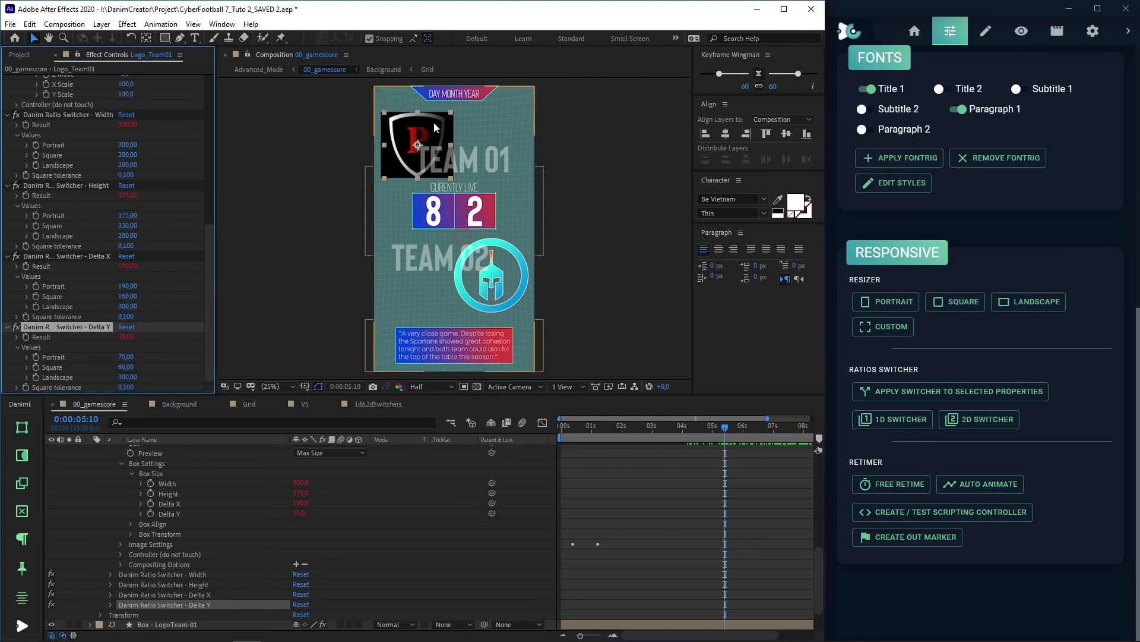
Check the Team 01 logo box at Min Size preview by resizing the composition to Square, Landscape and Portrait.
scroll(136, 209, up, 2)
scroll(136, 205, up, 8)
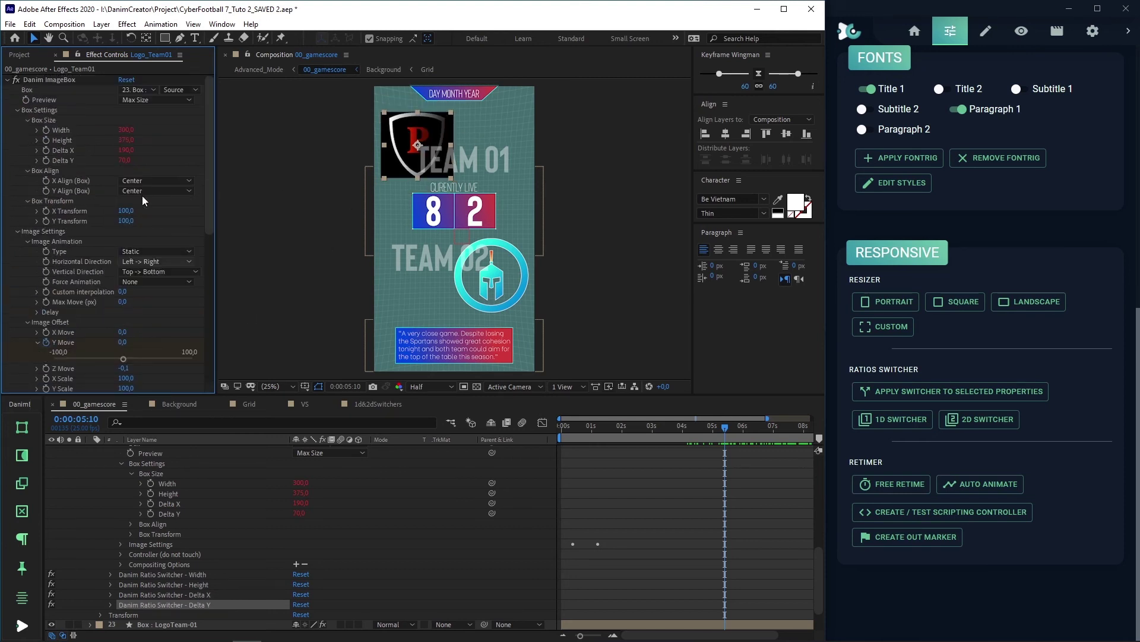
click(178, 100)
click(179, 135)
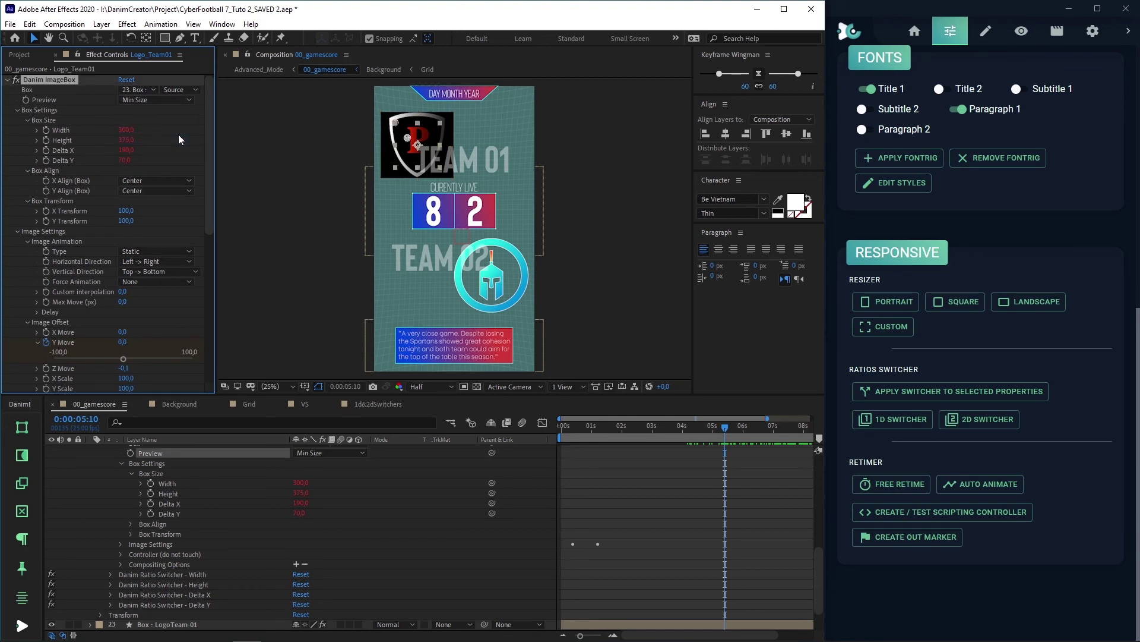
click(959, 302)
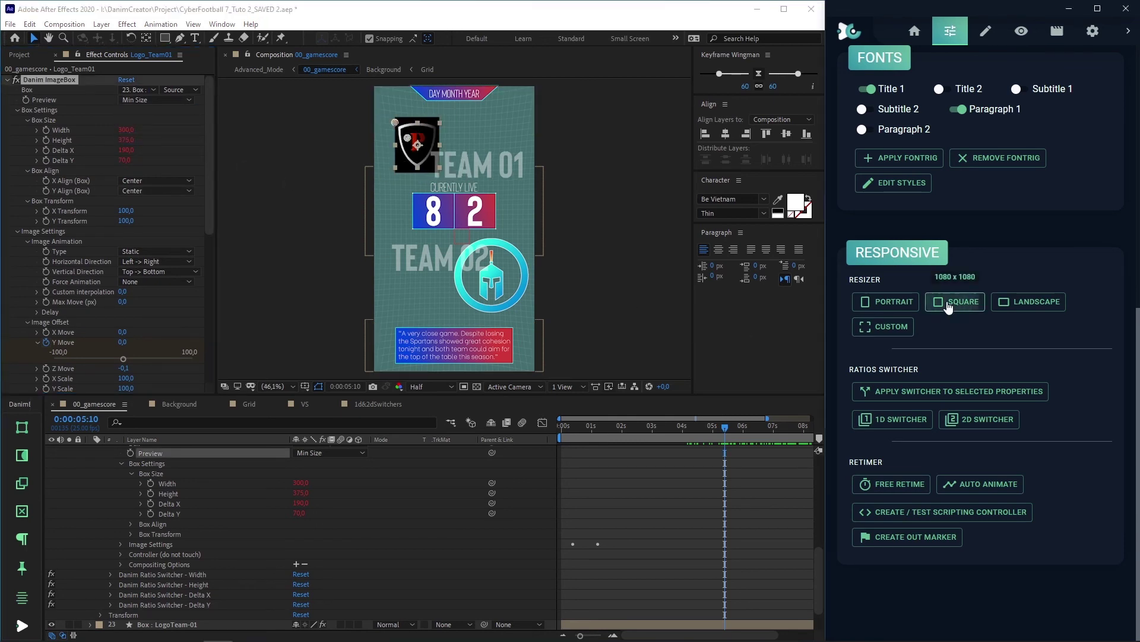
click(1022, 303)
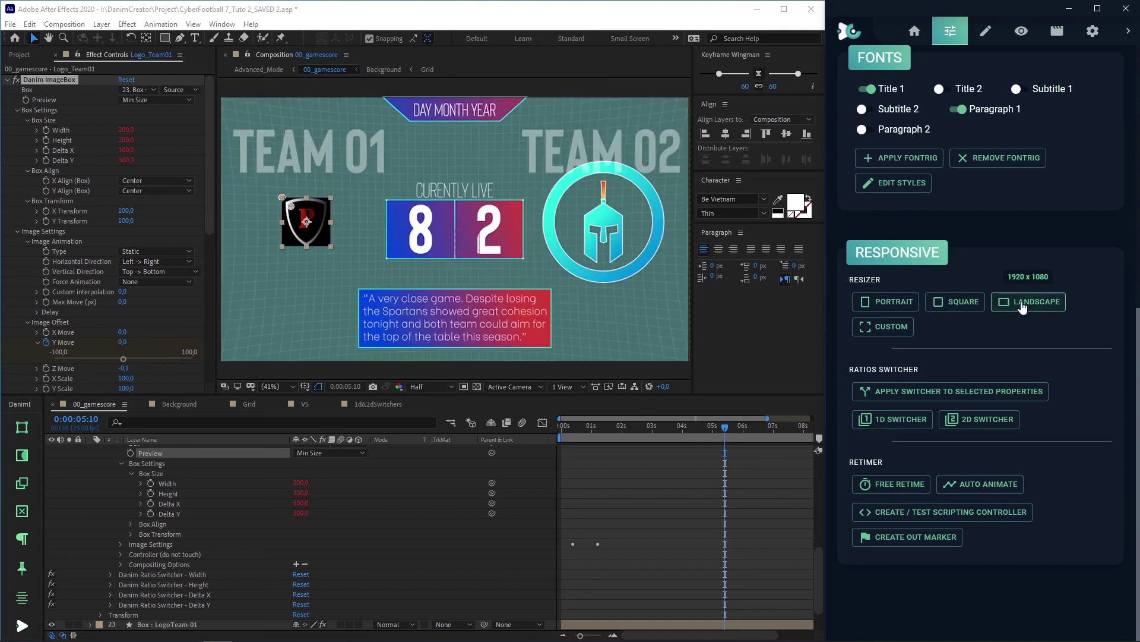
click(905, 306)
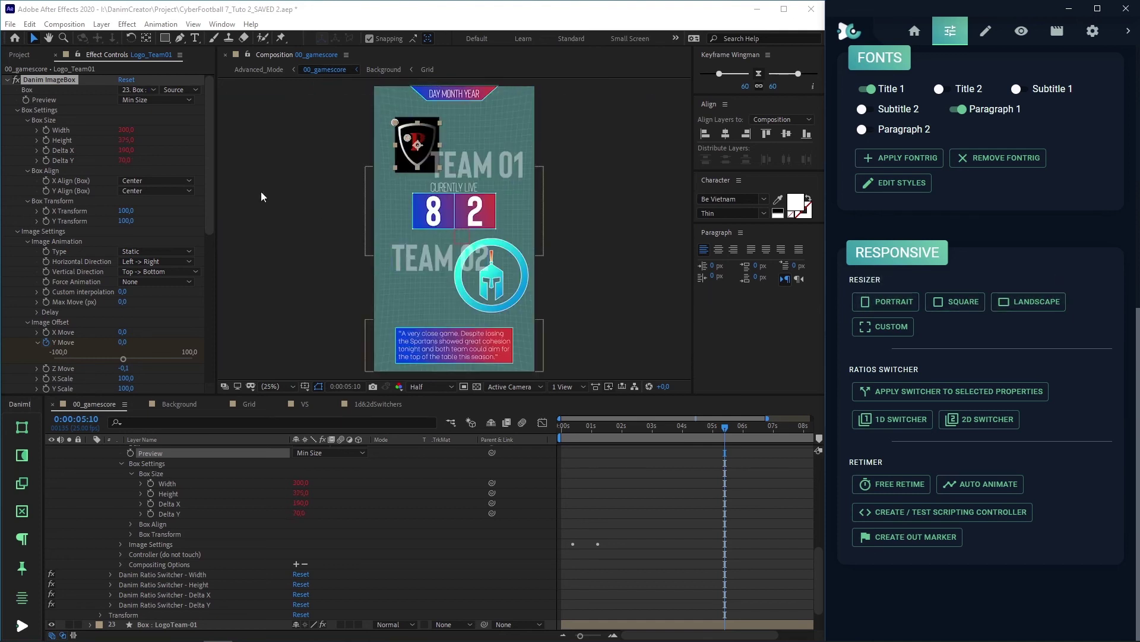
Check the logo box at Max Size preview in Square and Landscape, then hide the Box : LogoTeam-01 layer.
click(180, 99)
click(175, 150)
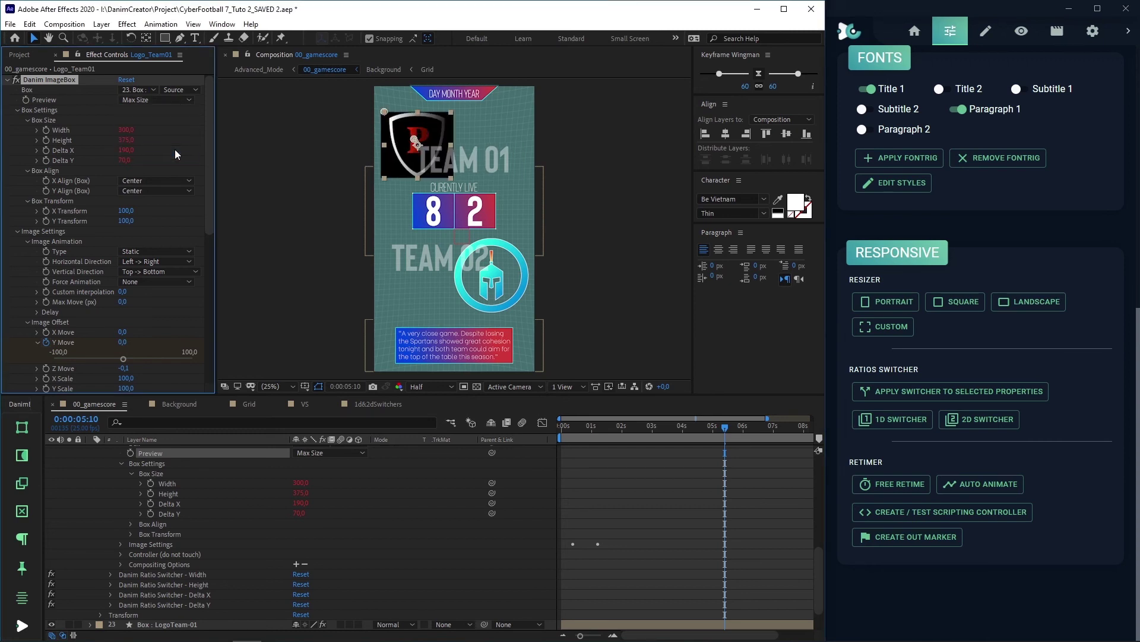
click(975, 314)
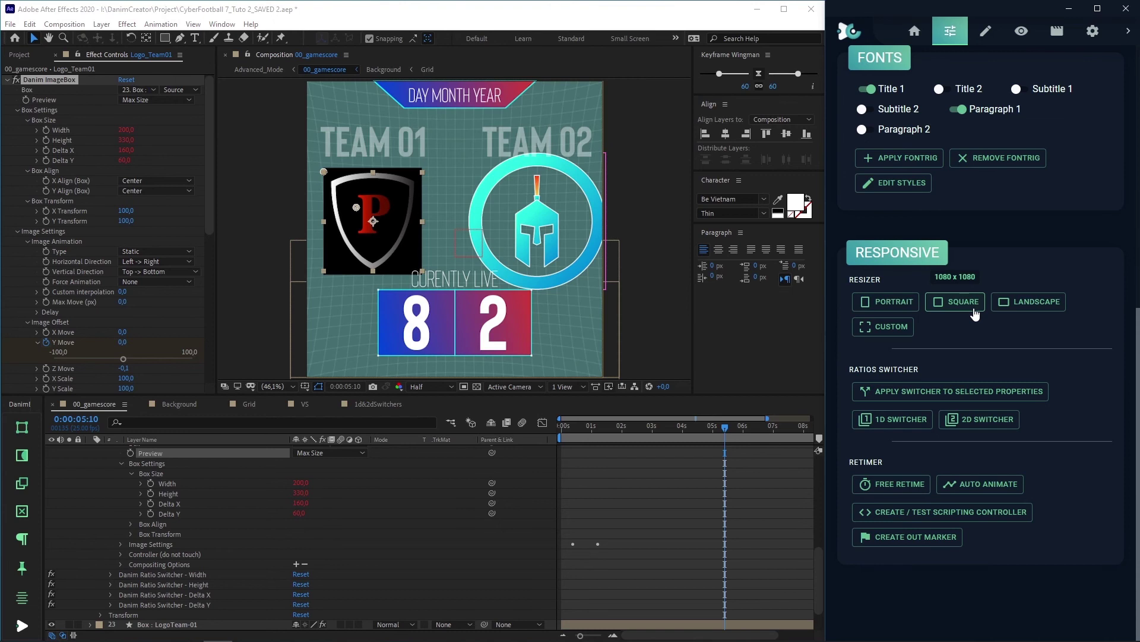
click(1013, 313)
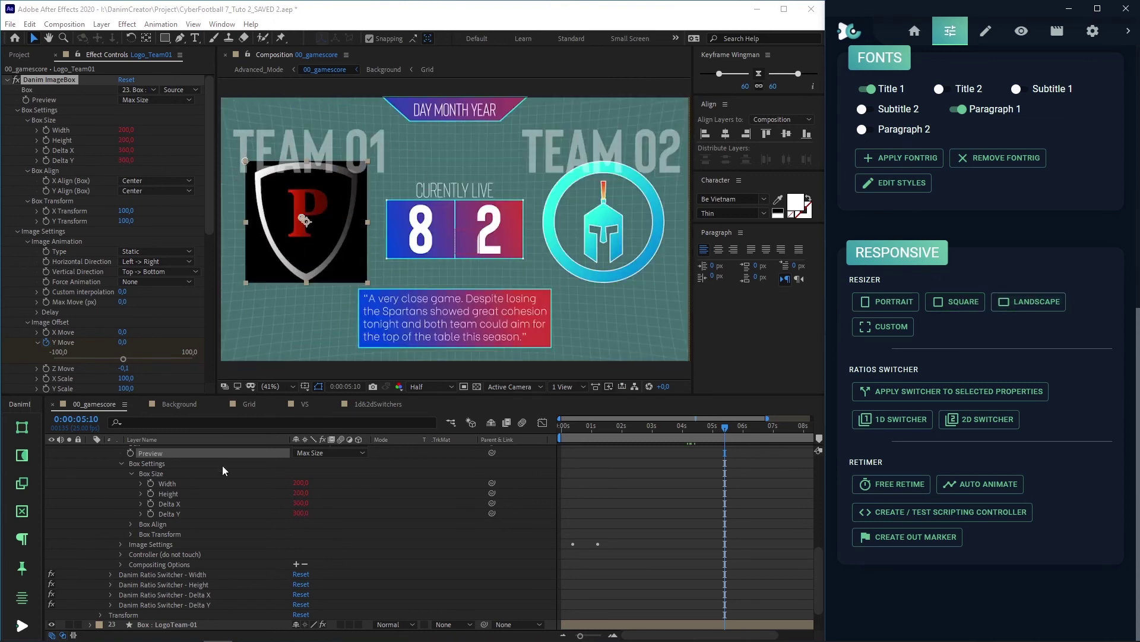
click(51, 633)
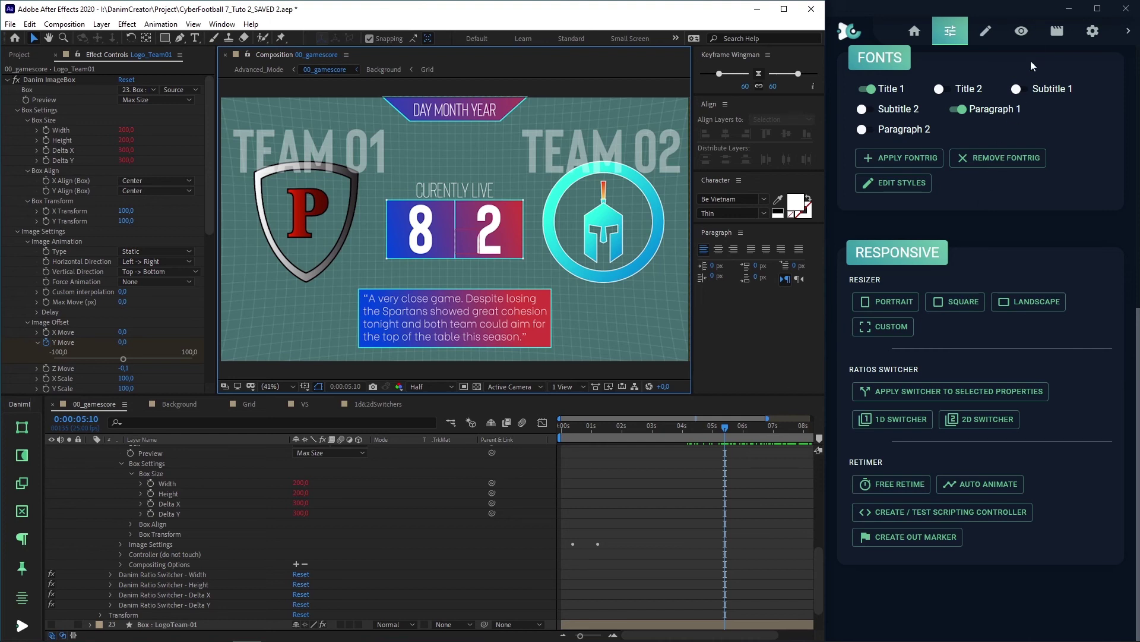
Add a second resolution to the template's ratios and set its width to 1080 px for a Square 1080 × 1080 format.
click(1032, 40)
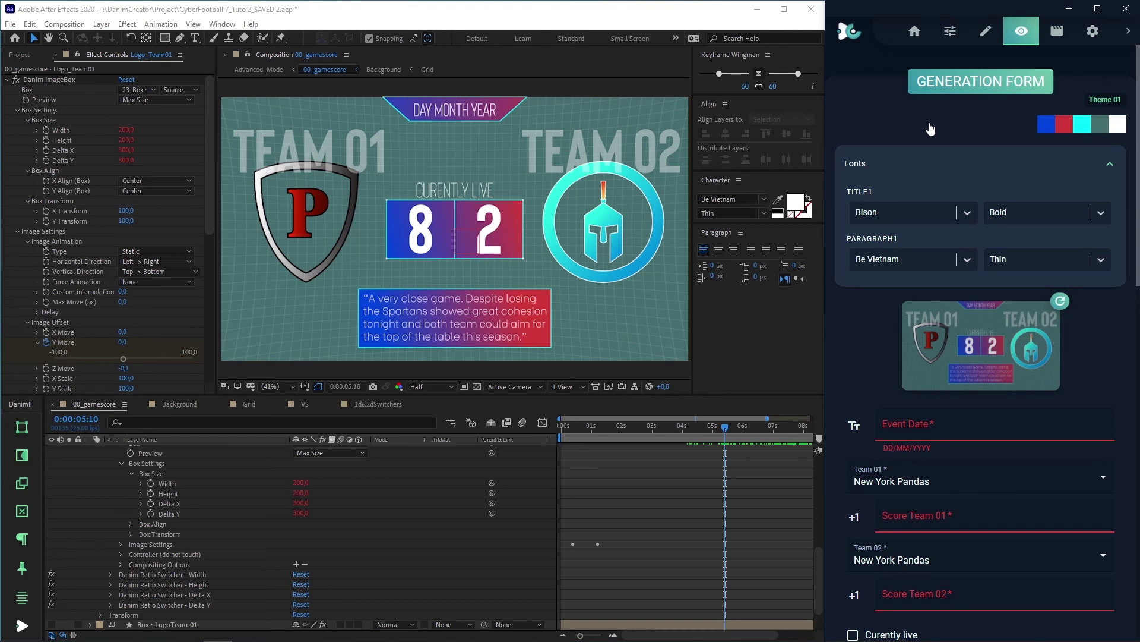
click(986, 33)
scroll(878, 372, down, 15)
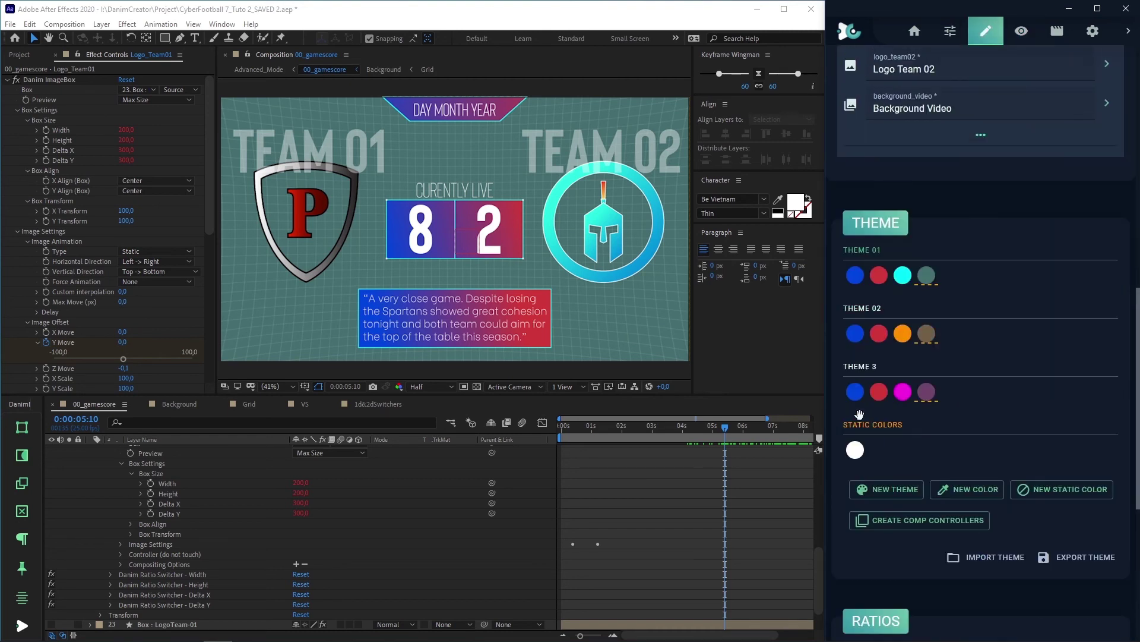
drag(883, 274, 900, 287)
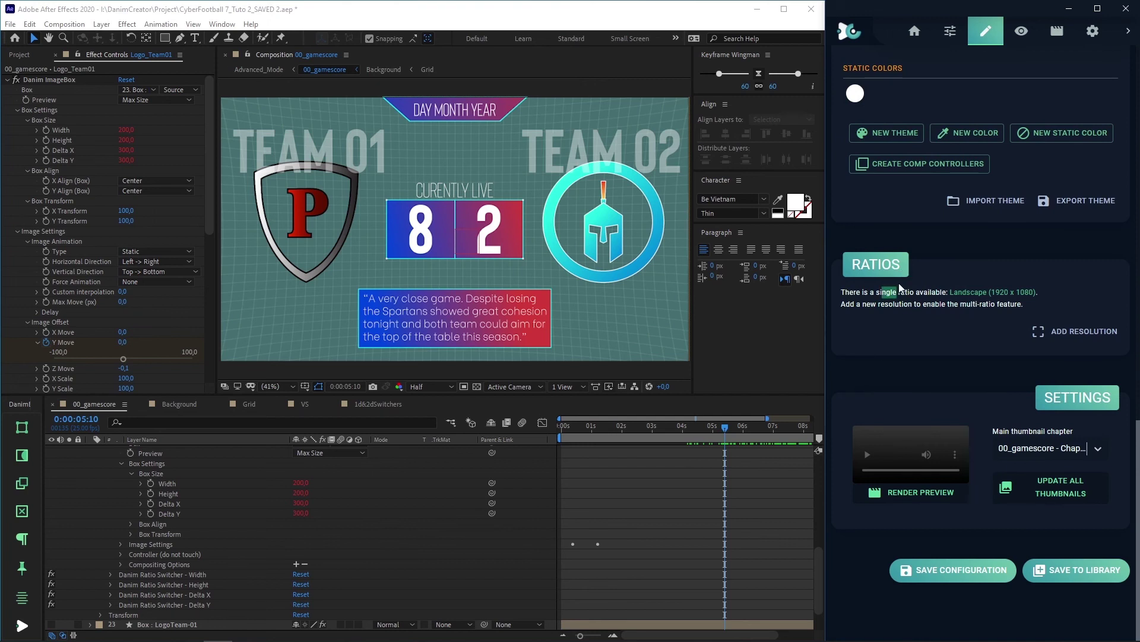
click(900, 288)
click(1049, 332)
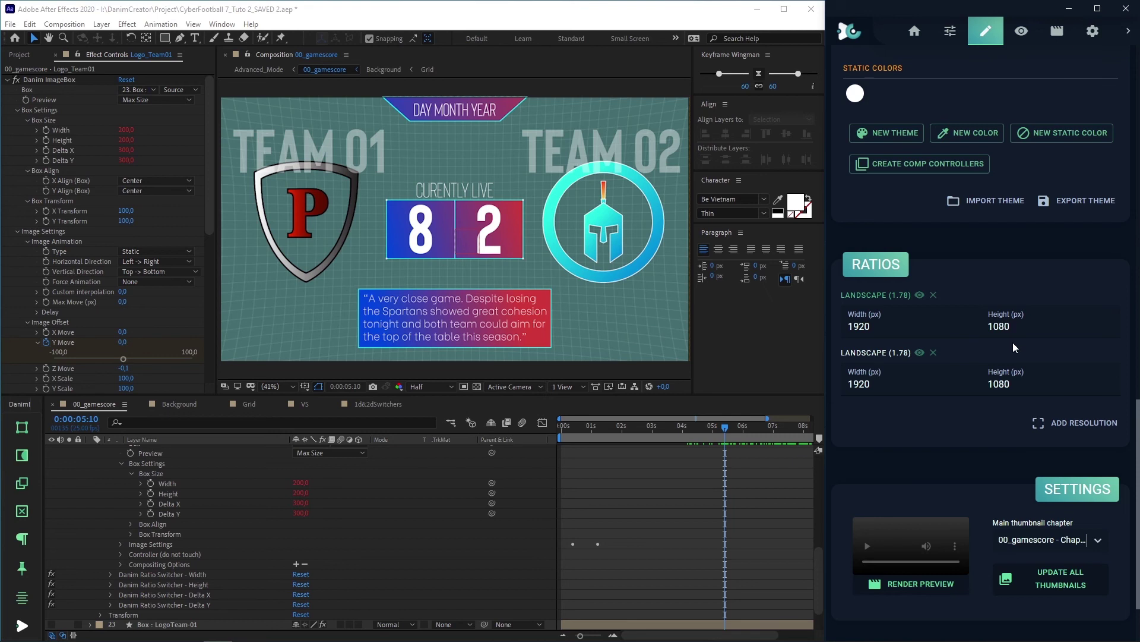
double_click(922, 383)
text(1080)
click(922, 407)
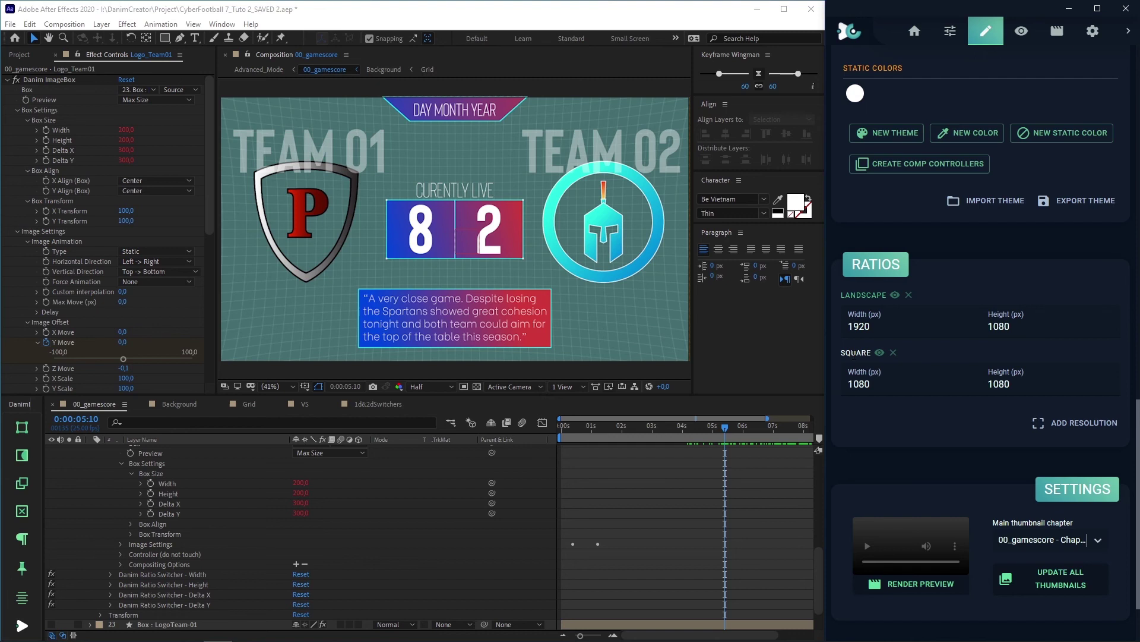
Add a Portrait resolution of 1080 × 1920 px, then preview the composition in the Square and Portrait ratios.
click(1041, 421)
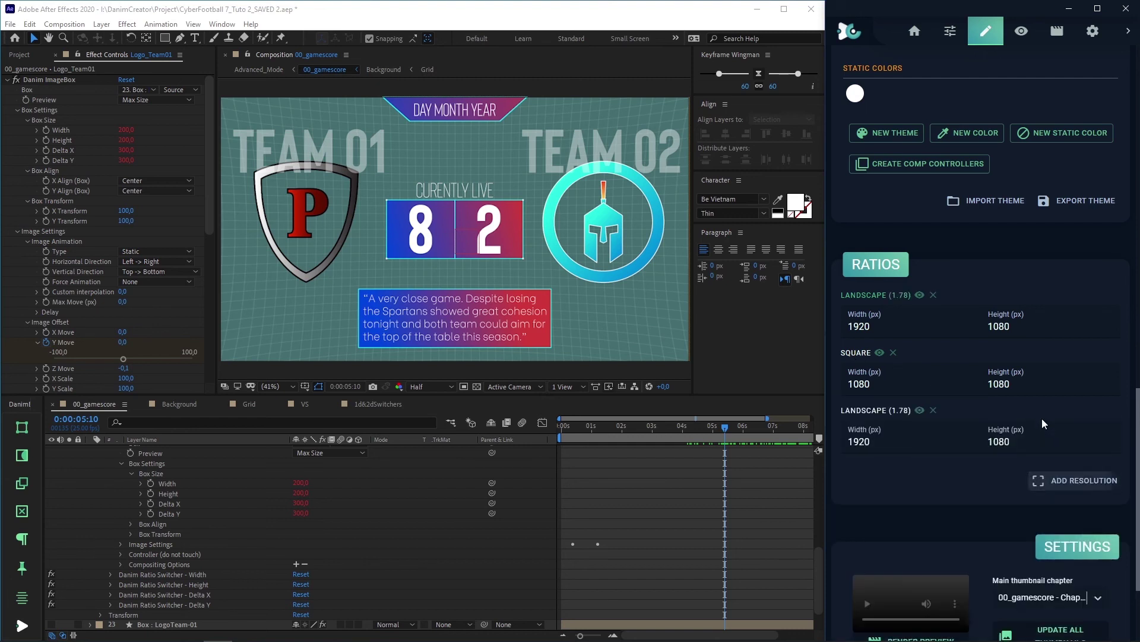
double_click(999, 441)
text(1920)
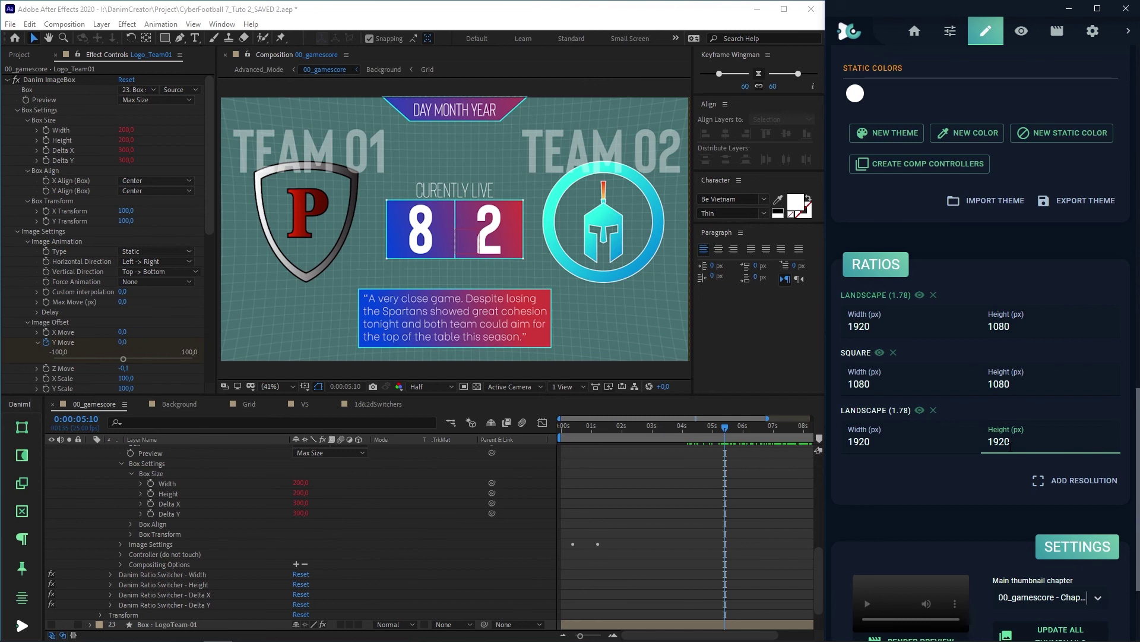
double_click(917, 445)
text(1080)
click(934, 484)
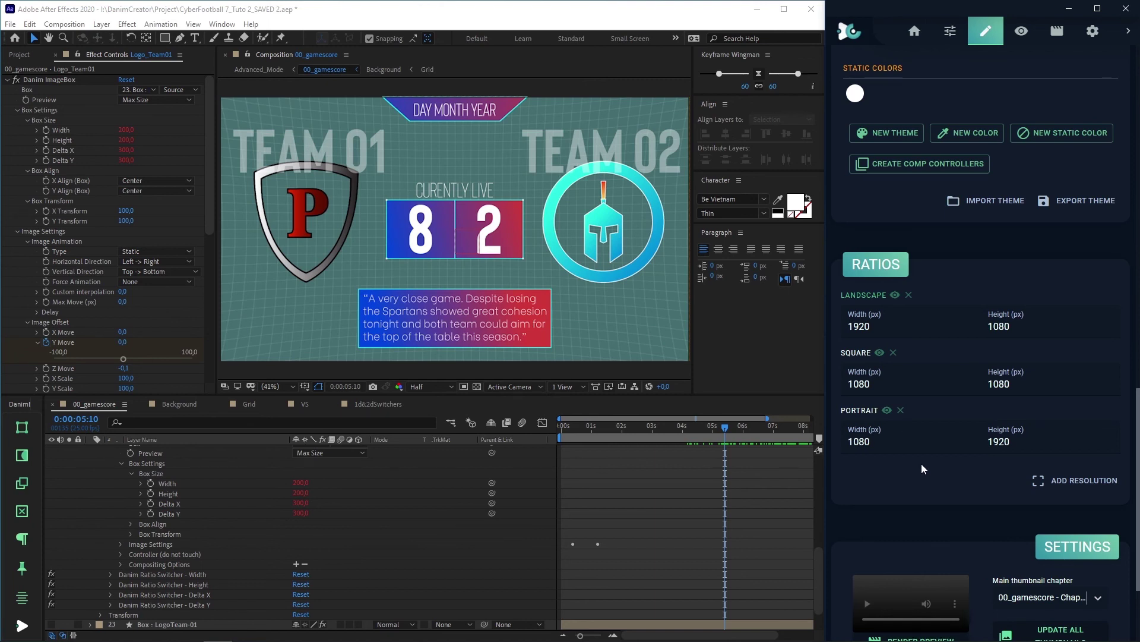
click(879, 352)
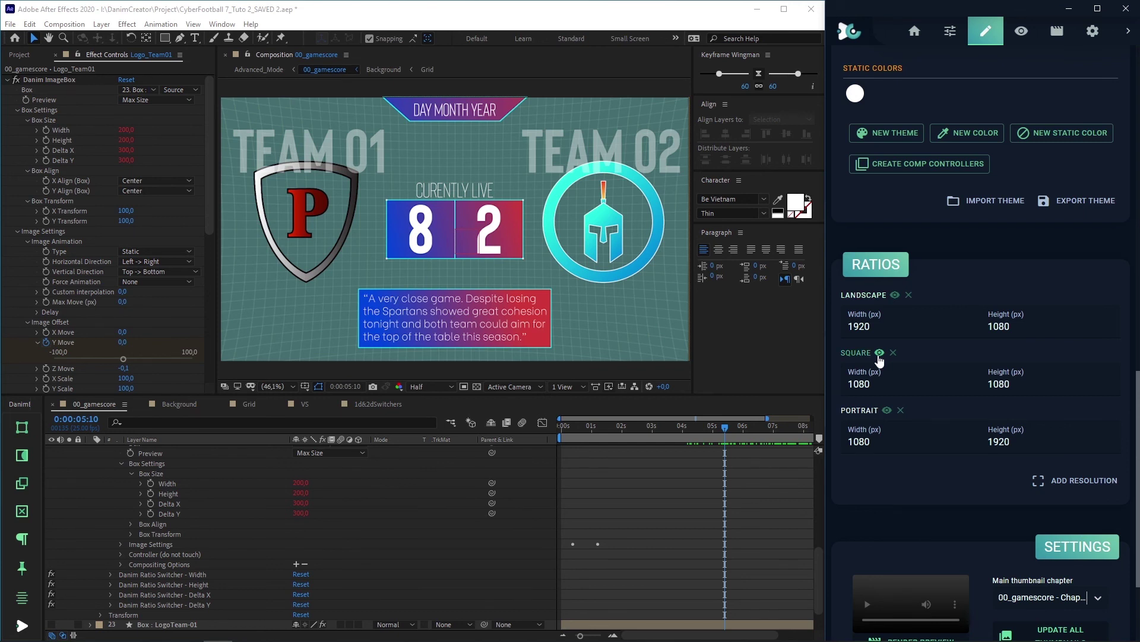
click(886, 413)
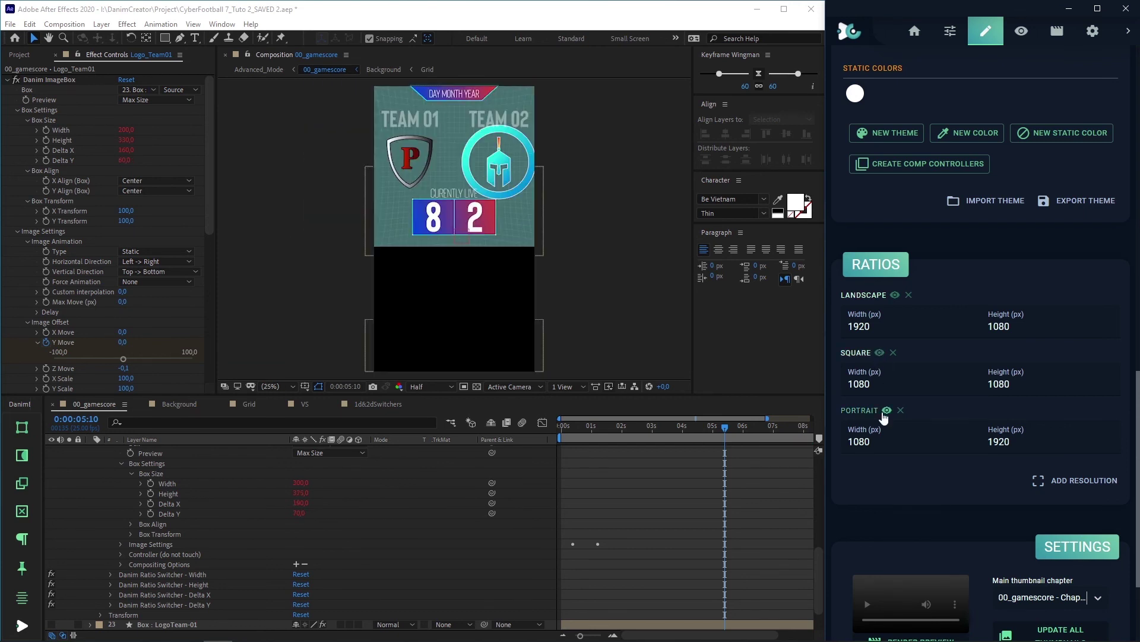
Try an extra resolution of 800 × 2000 px, preview the composition with it, and delete it from the ratios.
click(1050, 483)
click(931, 501)
text(800)
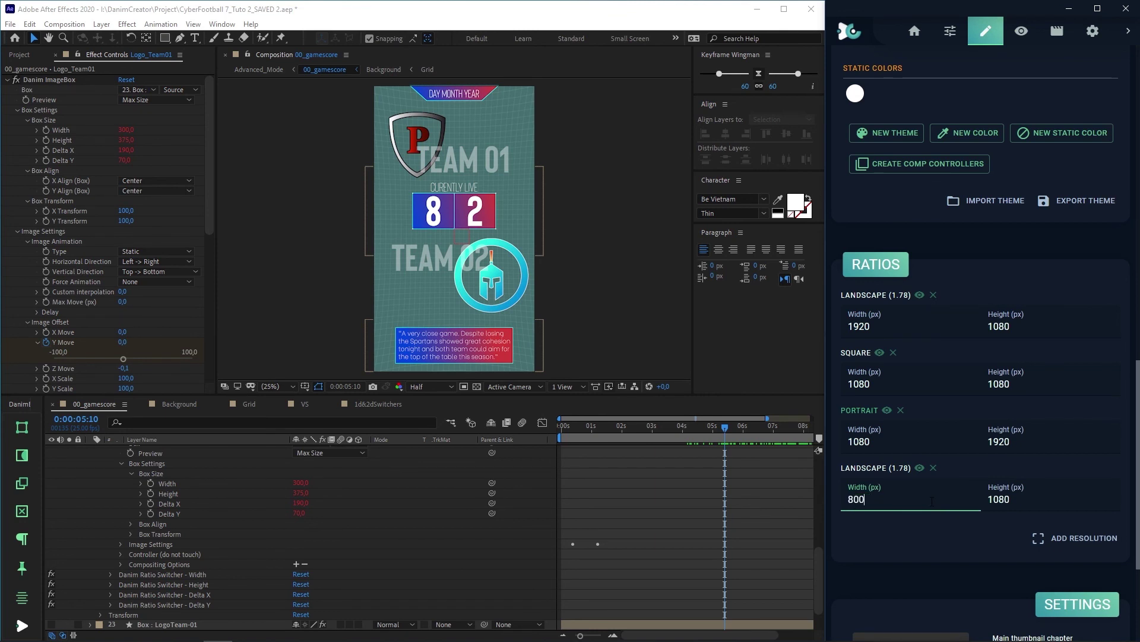
key(Tab)
text(2000)
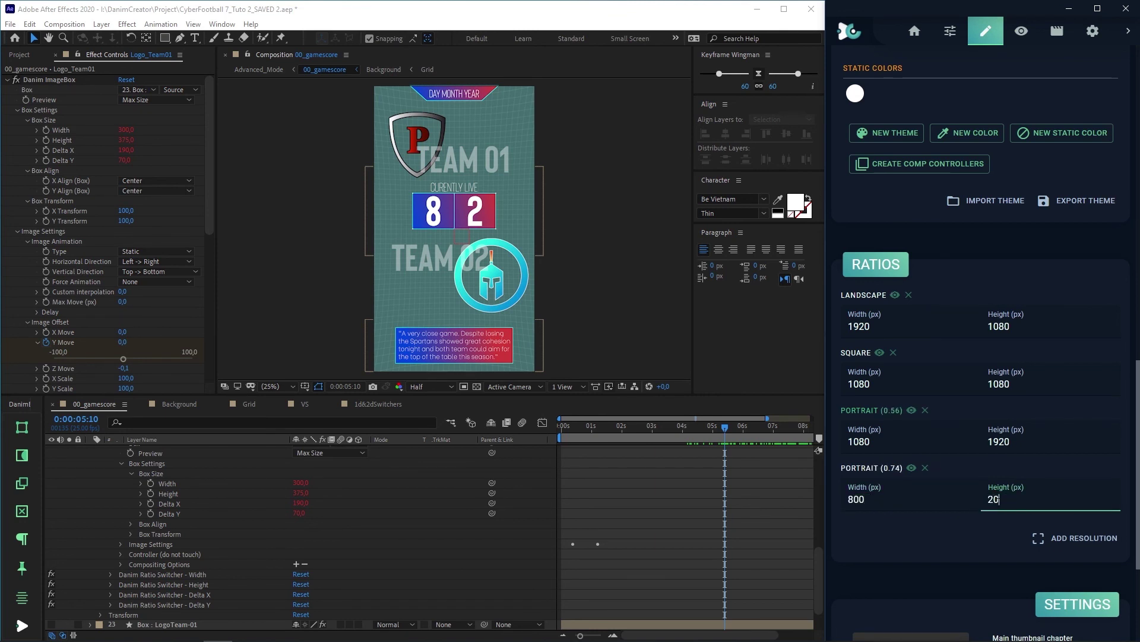
click(980, 534)
click(905, 470)
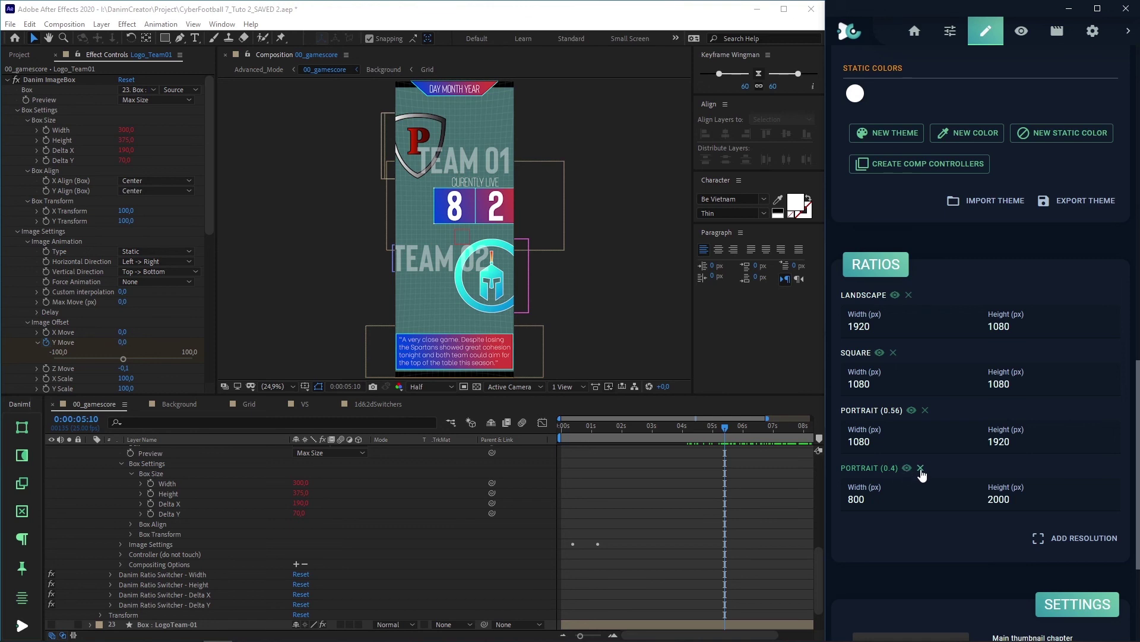
click(920, 468)
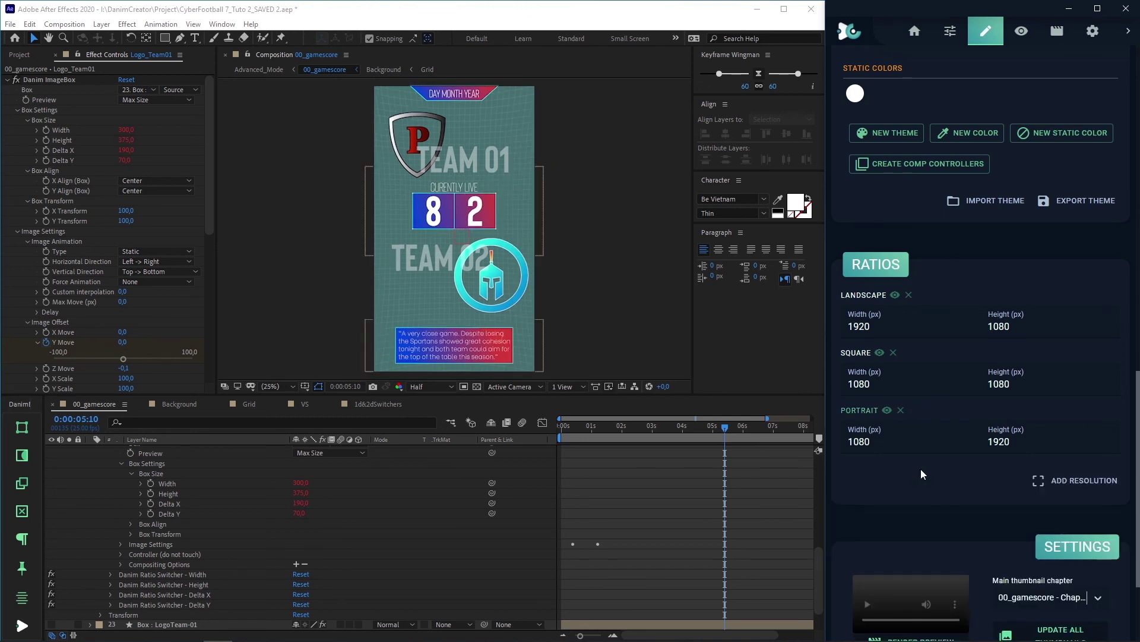
Check the generation form's thumbnail with the Portrait ratio selected.
click(1022, 39)
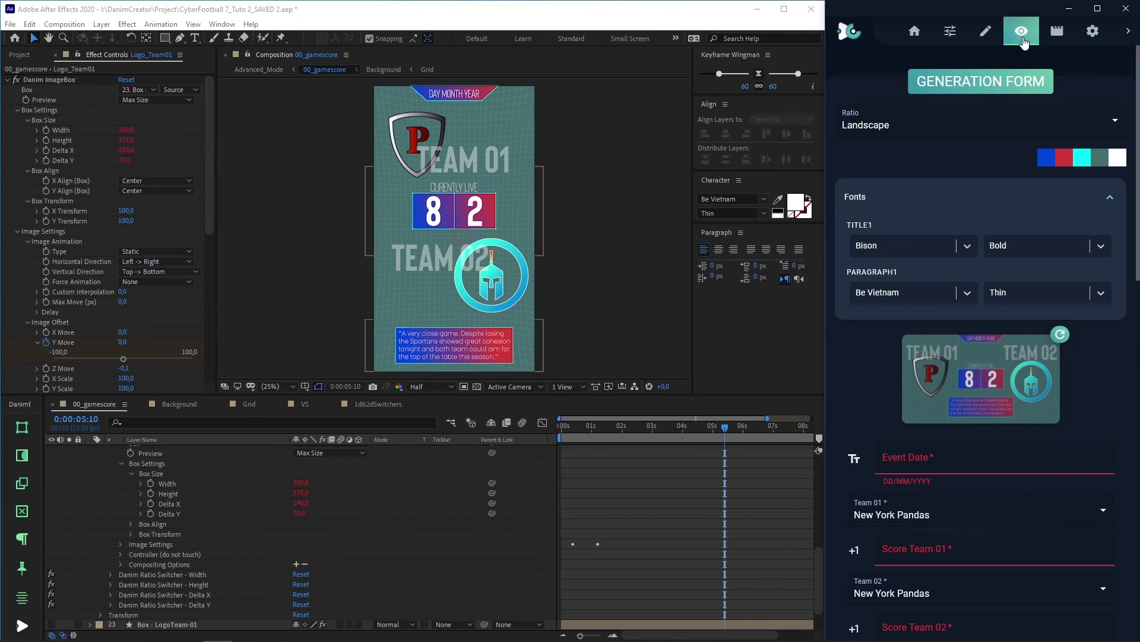
click(942, 124)
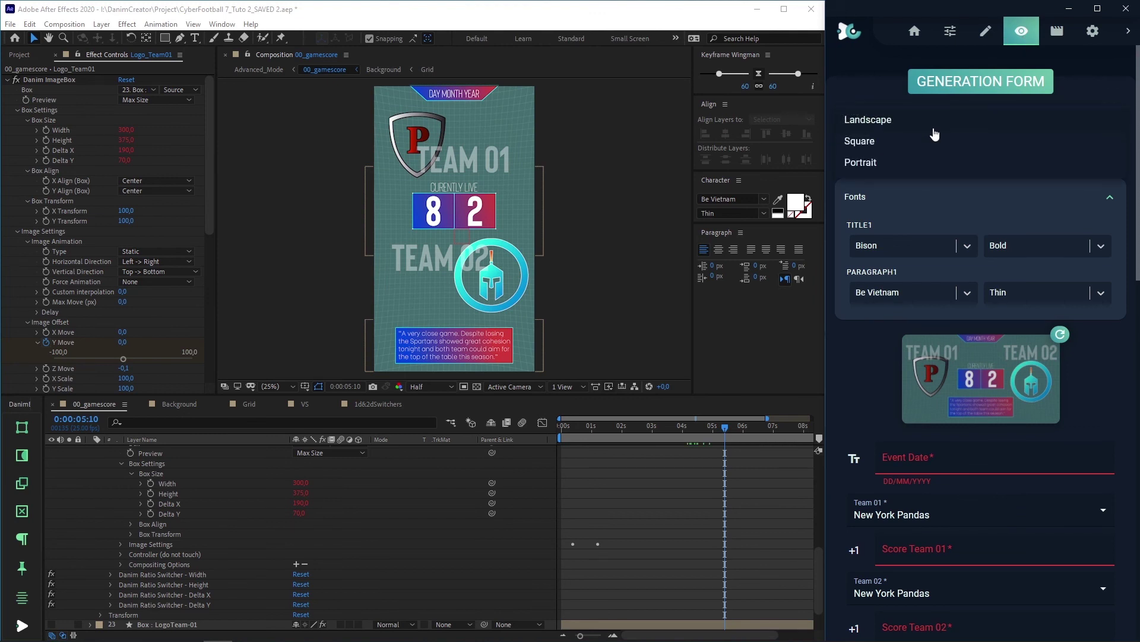
click(902, 163)
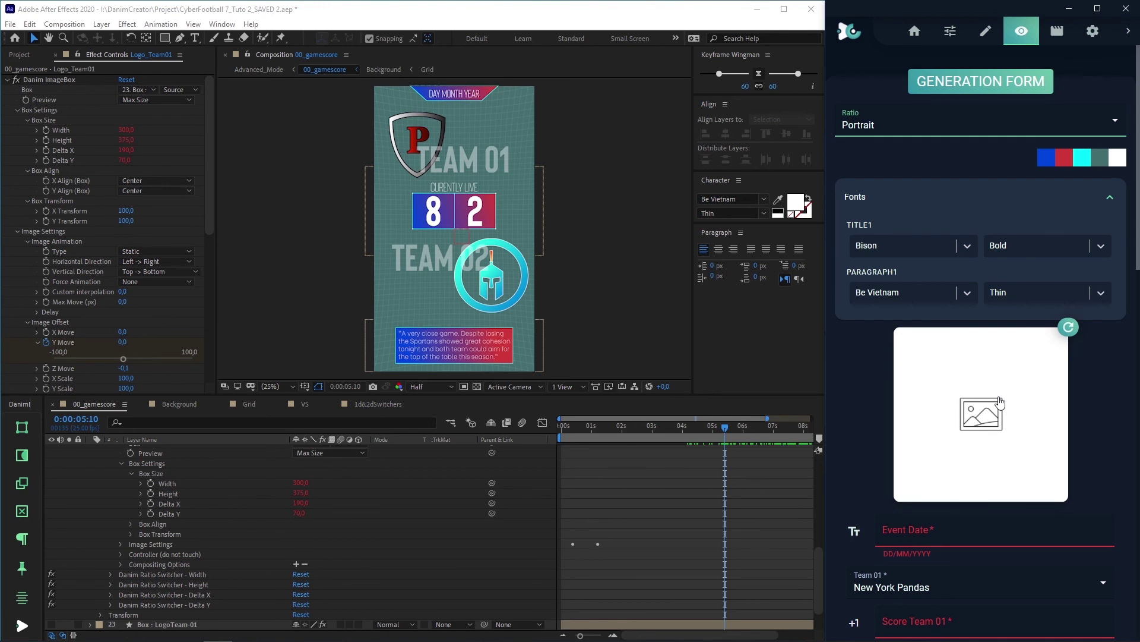
Create all thumbnails for the 00_gamescore chapter.
click(991, 31)
scroll(1006, 329, down, 1)
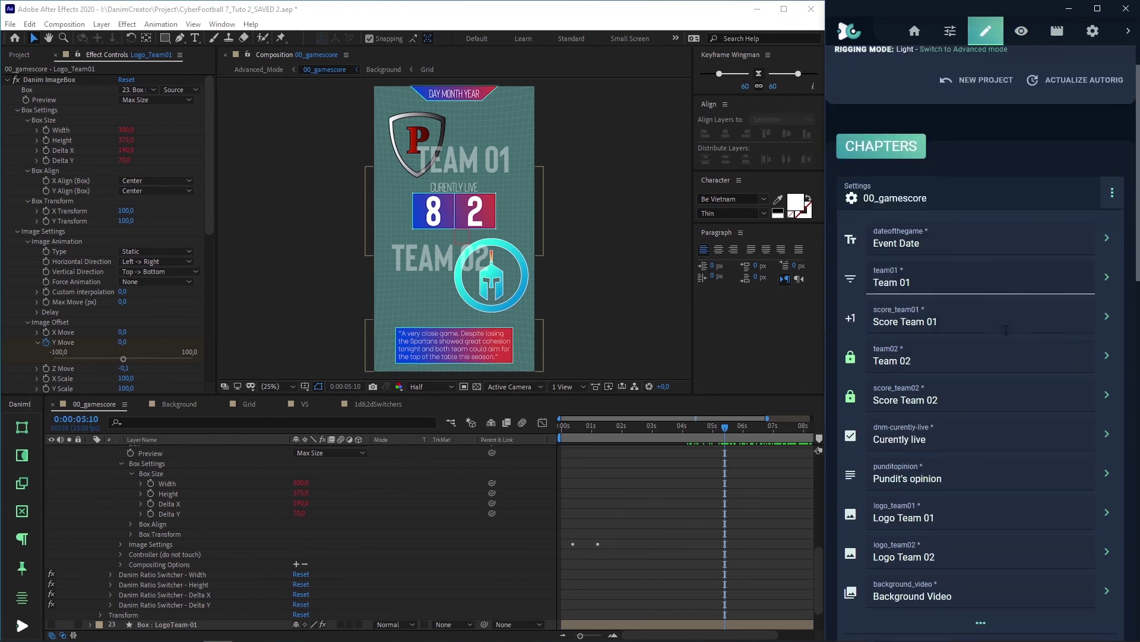
scroll(1006, 330, down, 3)
click(992, 383)
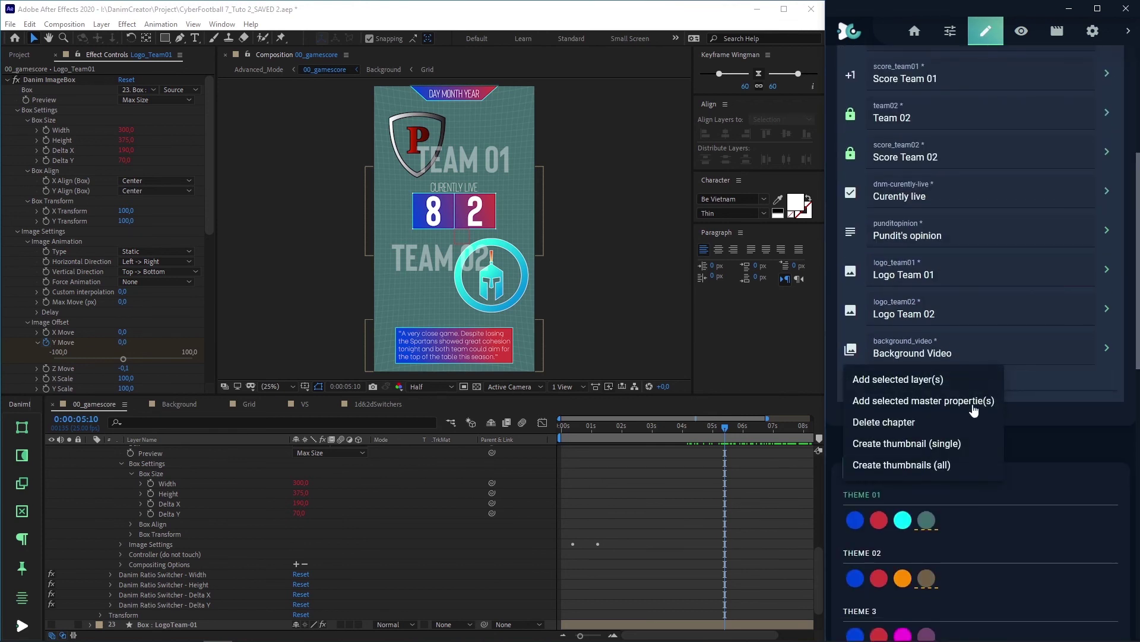
click(960, 465)
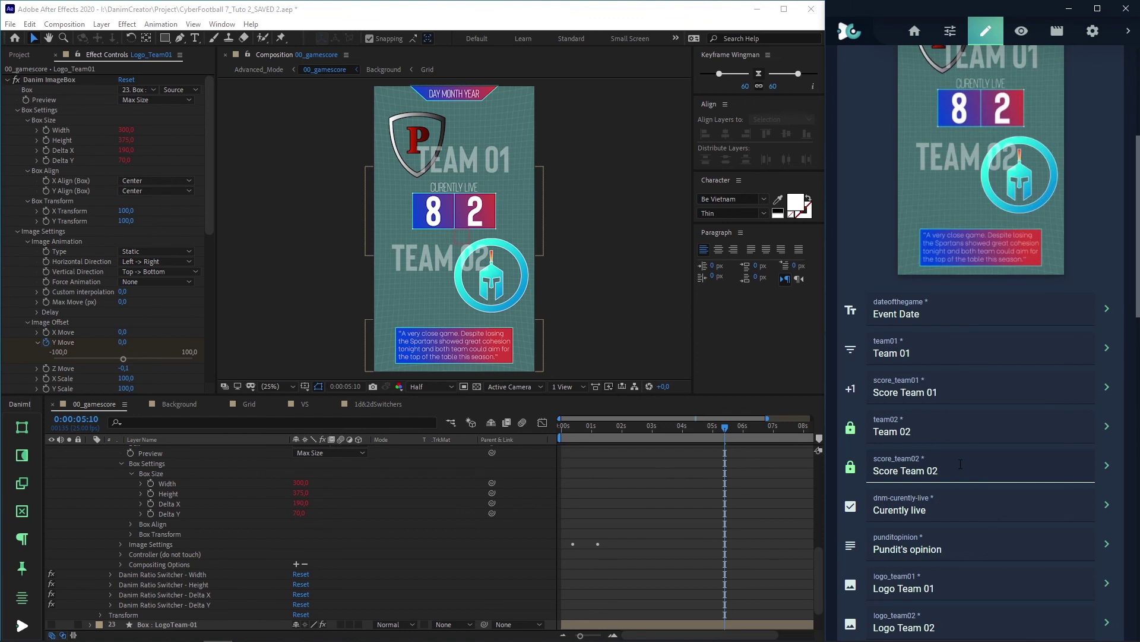
Set the generation form's ratio to Portrait and apply the third theme with magenta and purple colors.
click(1020, 33)
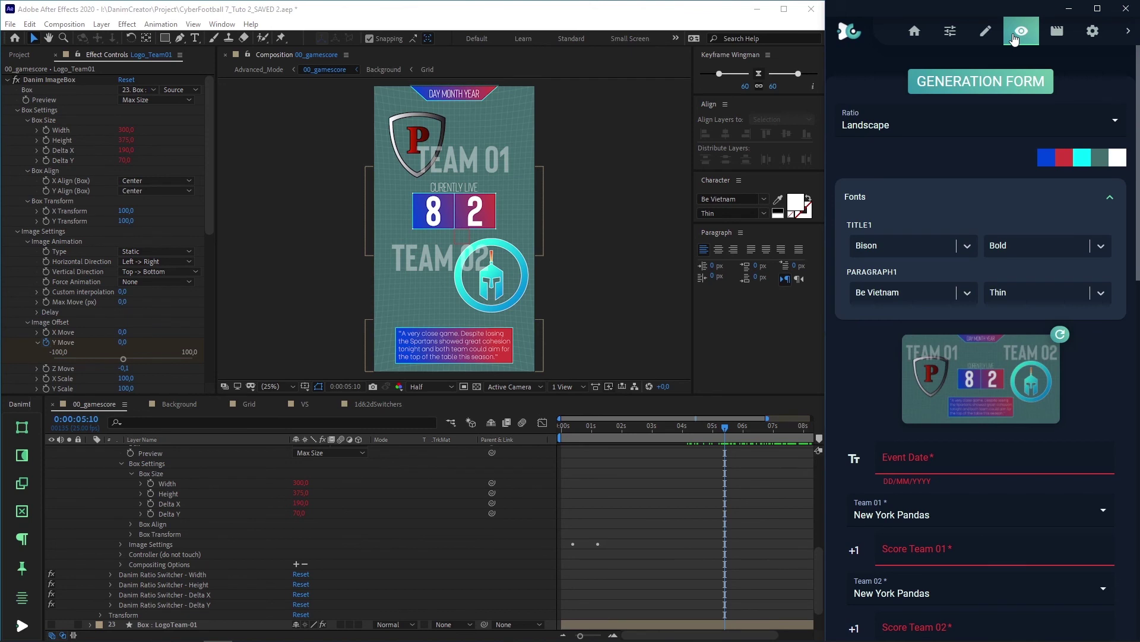
click(944, 122)
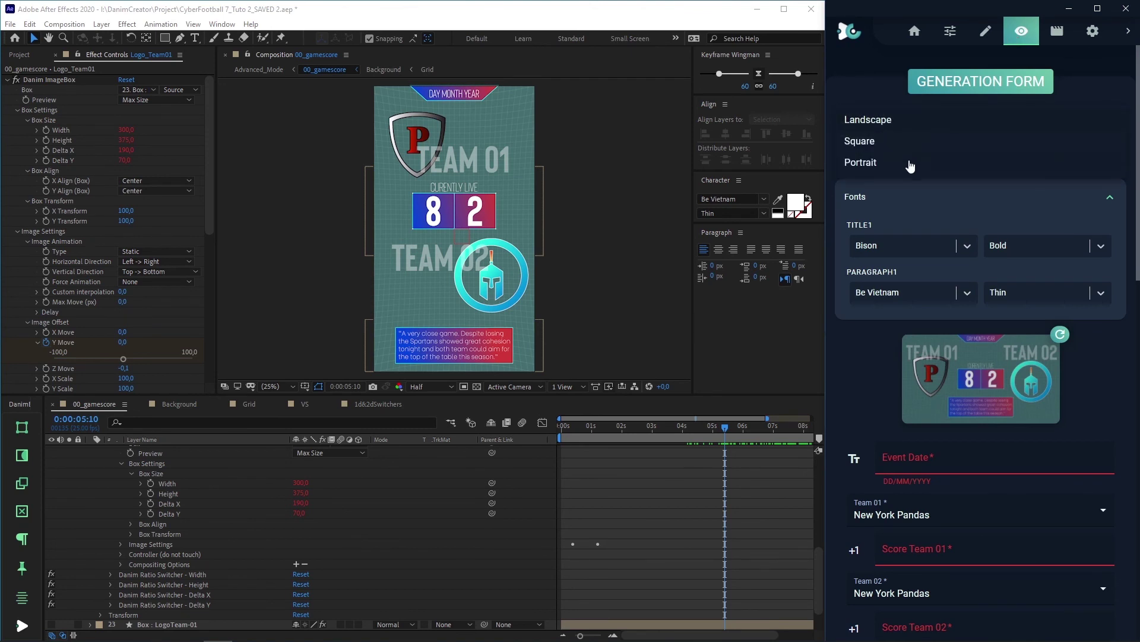
click(910, 166)
click(1078, 160)
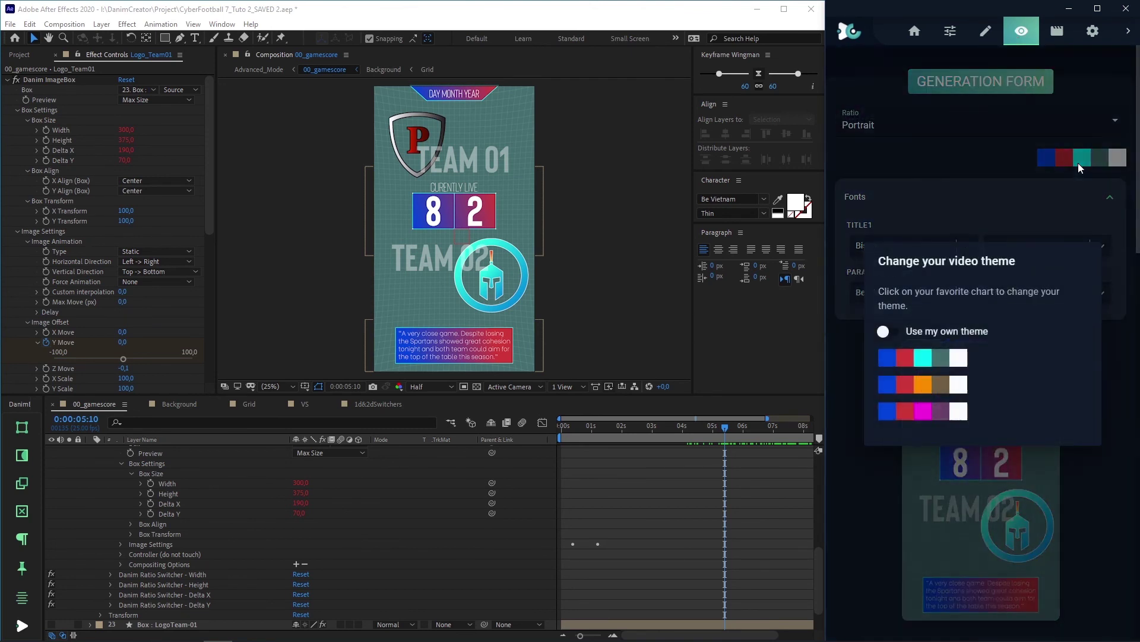
click(945, 411)
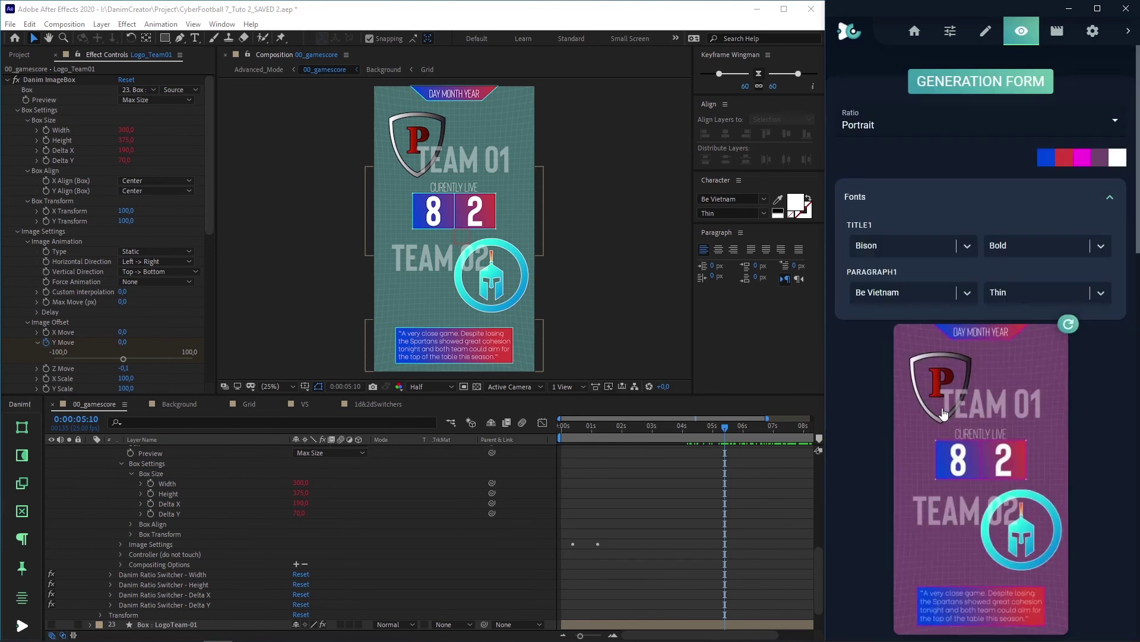
Load 89ers_Logo-01.png as the Logo Team 01 image and crop off its lower part.
scroll(945, 412, down, 10)
click(960, 369)
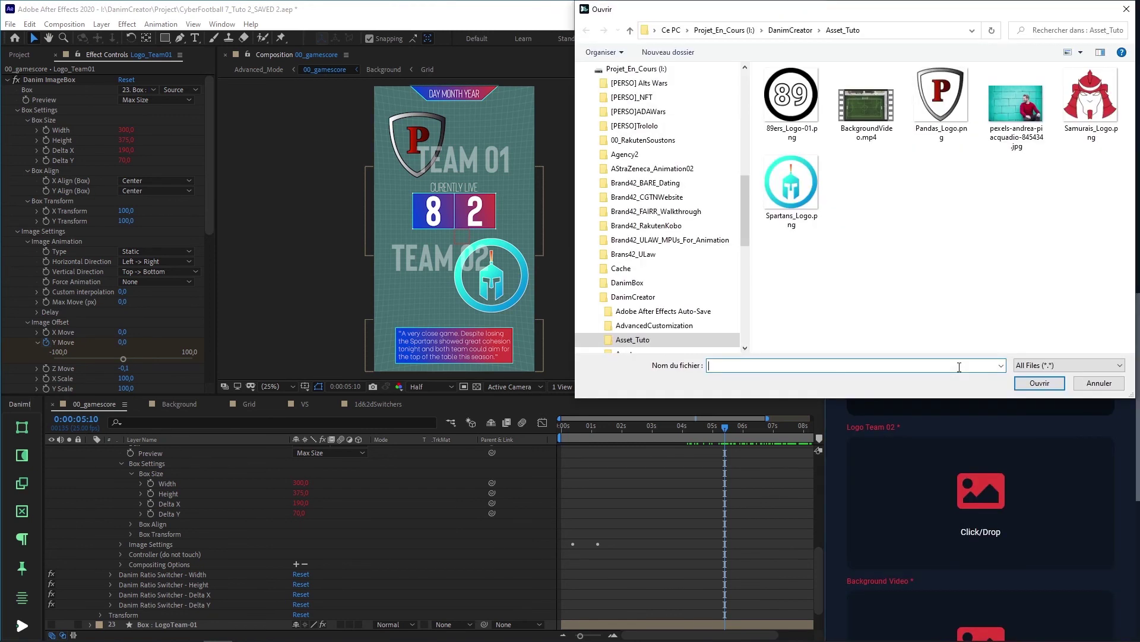
double_click(791, 98)
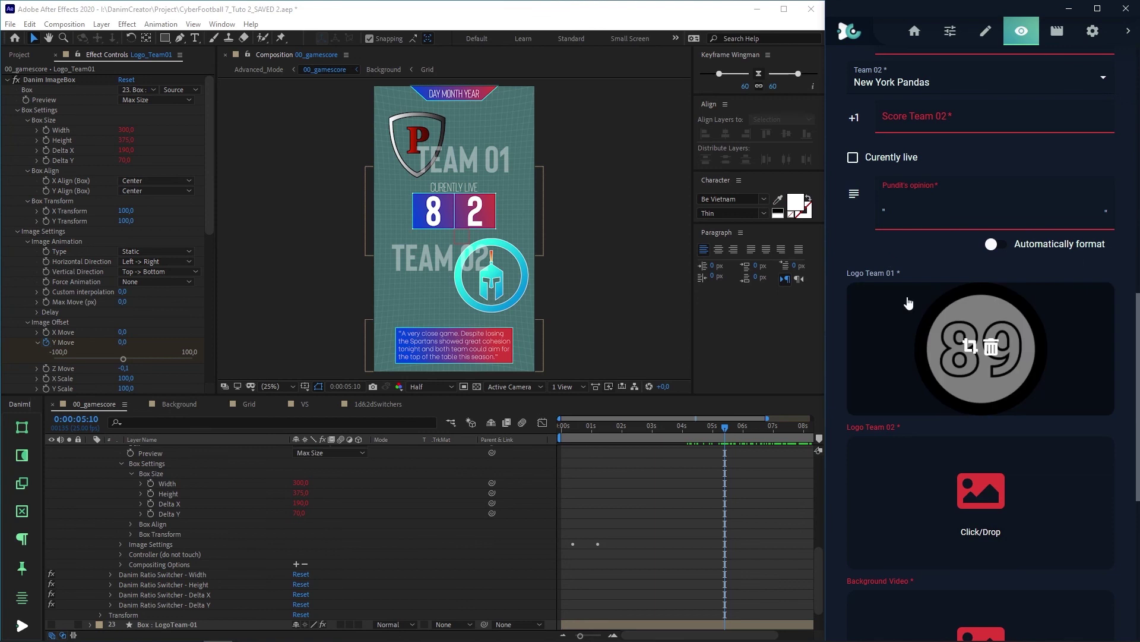
click(971, 347)
drag(826, 374, 732, 374)
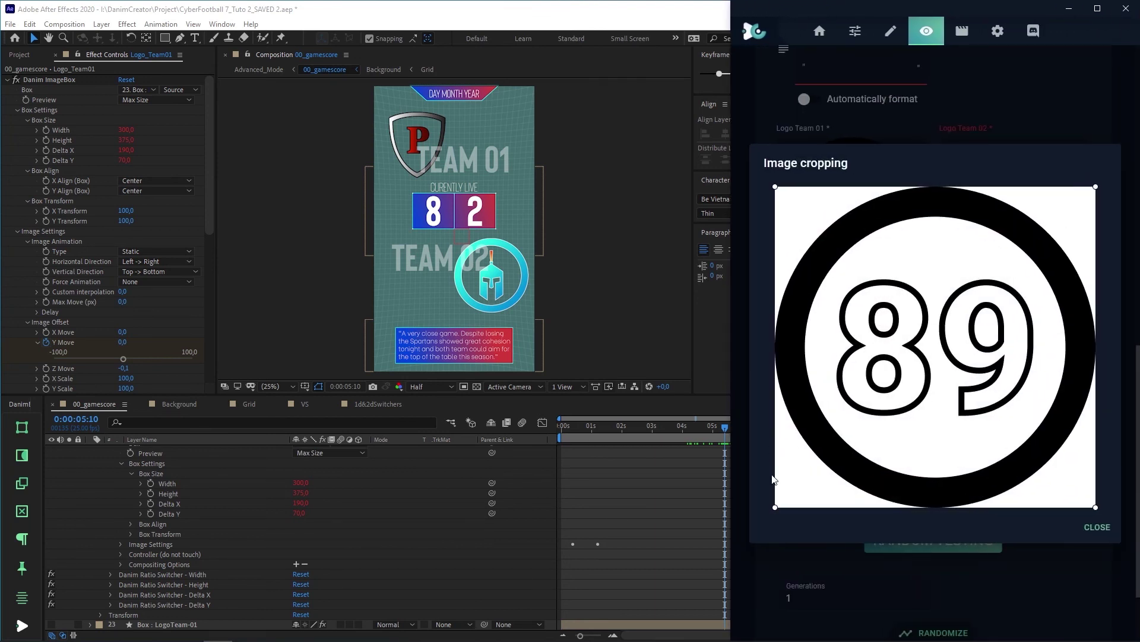
drag(775, 508, 730, 335)
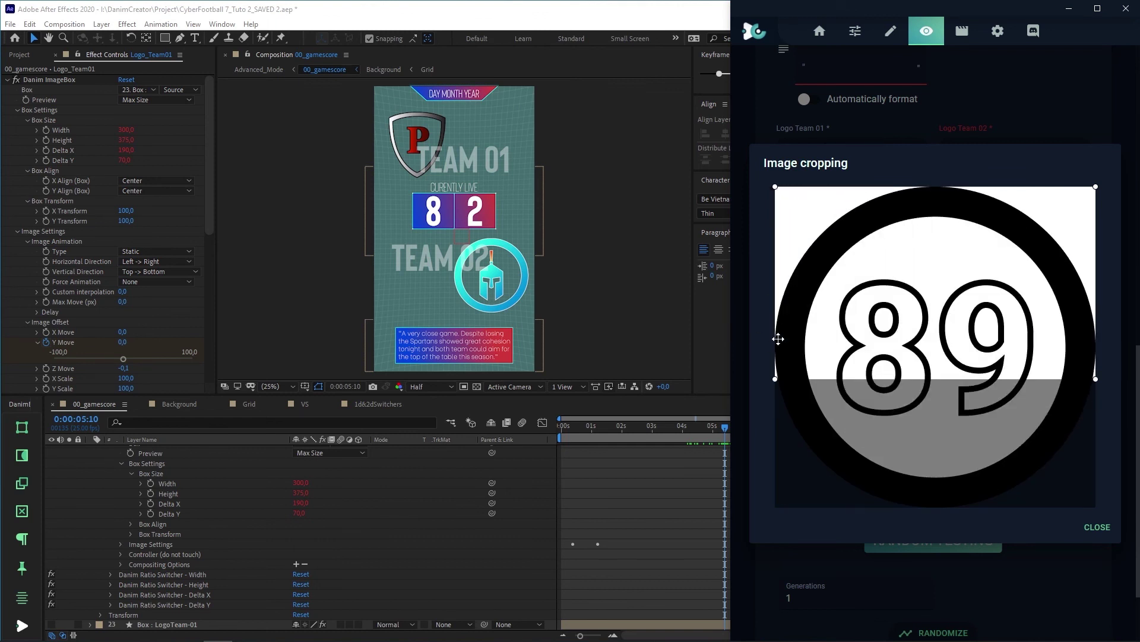
click(1095, 529)
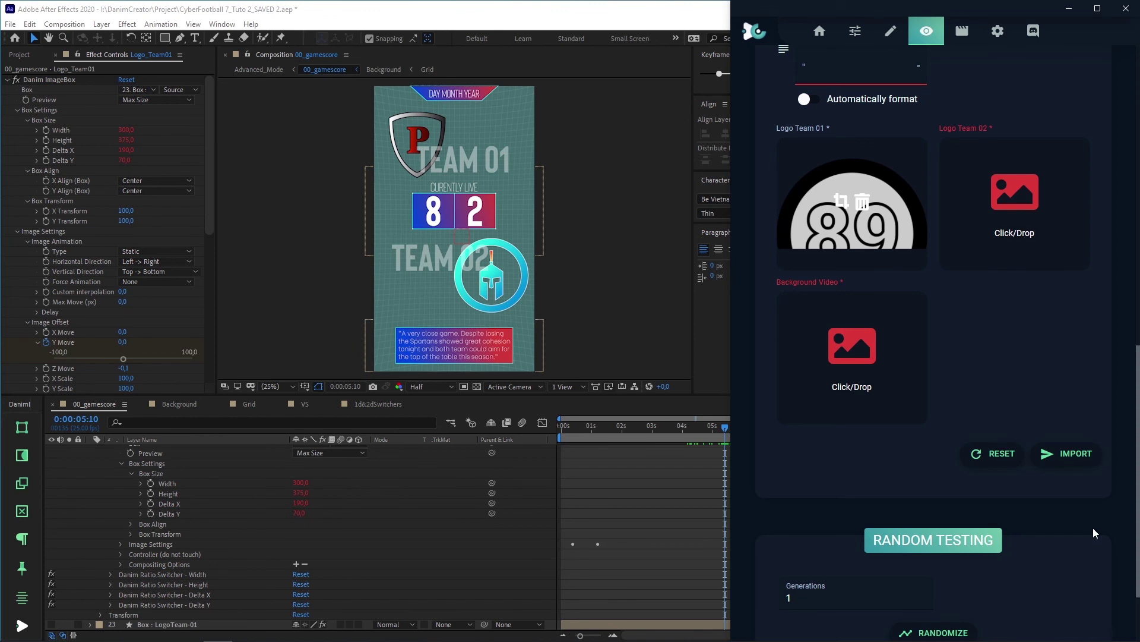
Enable Expert Mode in the Logo Team 01 layer's image options and review the minimum and maximum dimensions for each ratio.
click(891, 33)
scroll(944, 321, down, 8)
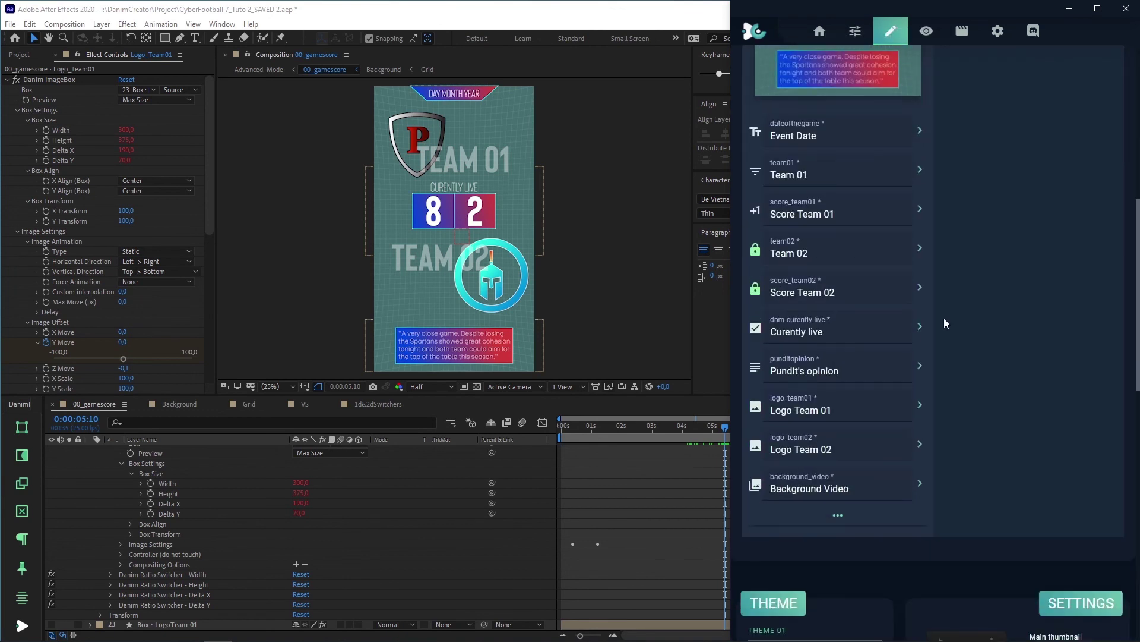
click(920, 405)
click(1010, 373)
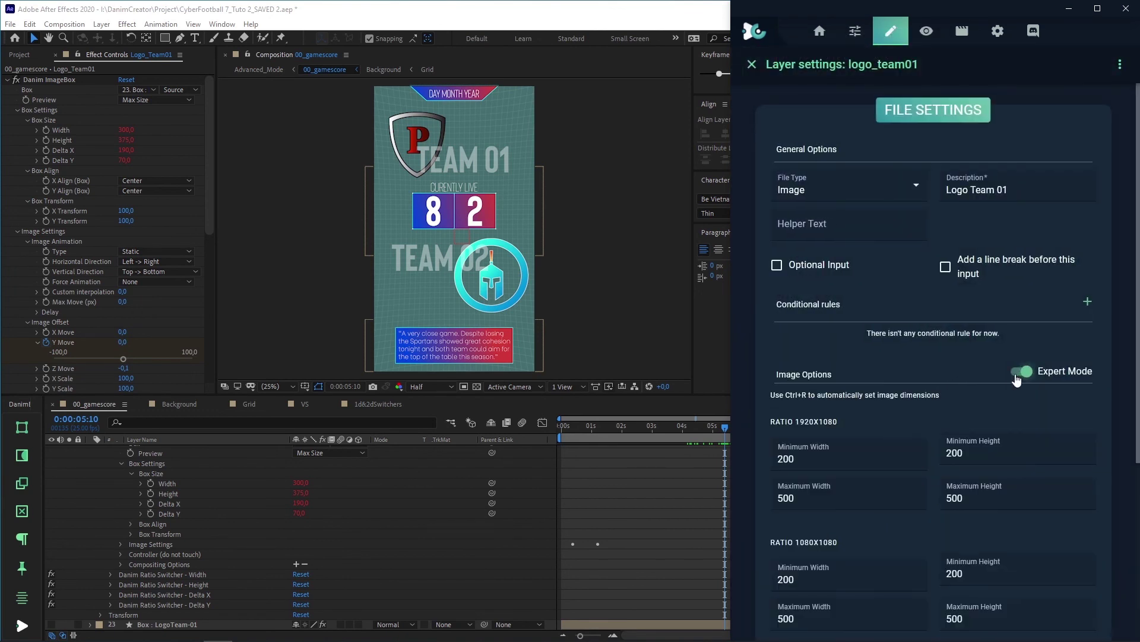
scroll(1008, 387, down, 3)
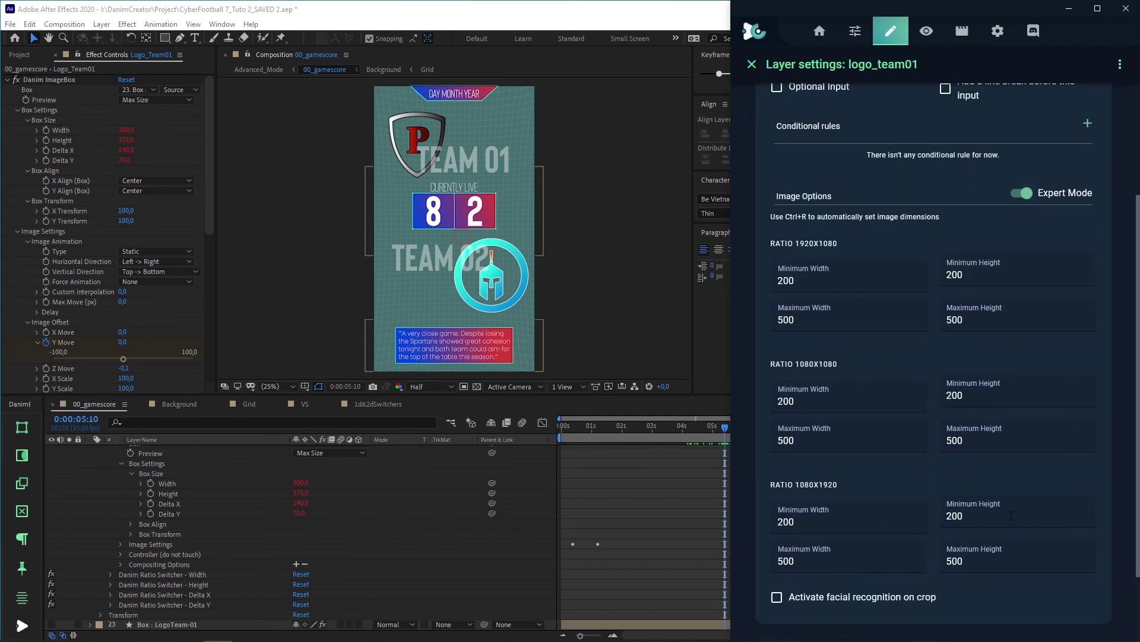
scroll(917, 285, up, 3)
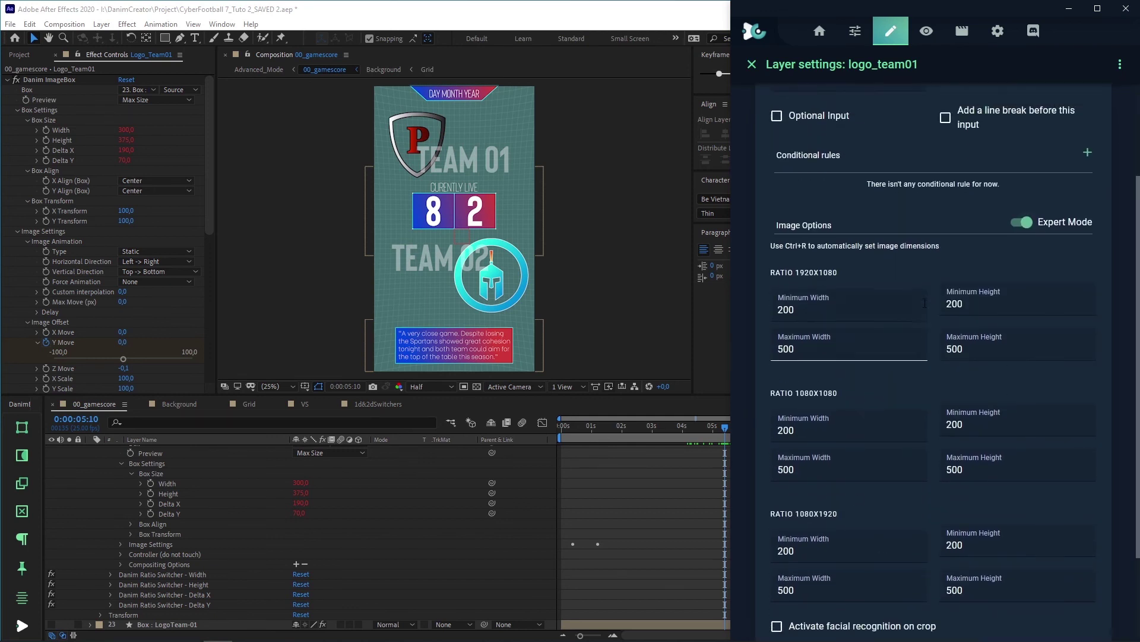
click(752, 66)
Actualize the template's autorig.
scroll(1023, 288, up, 5)
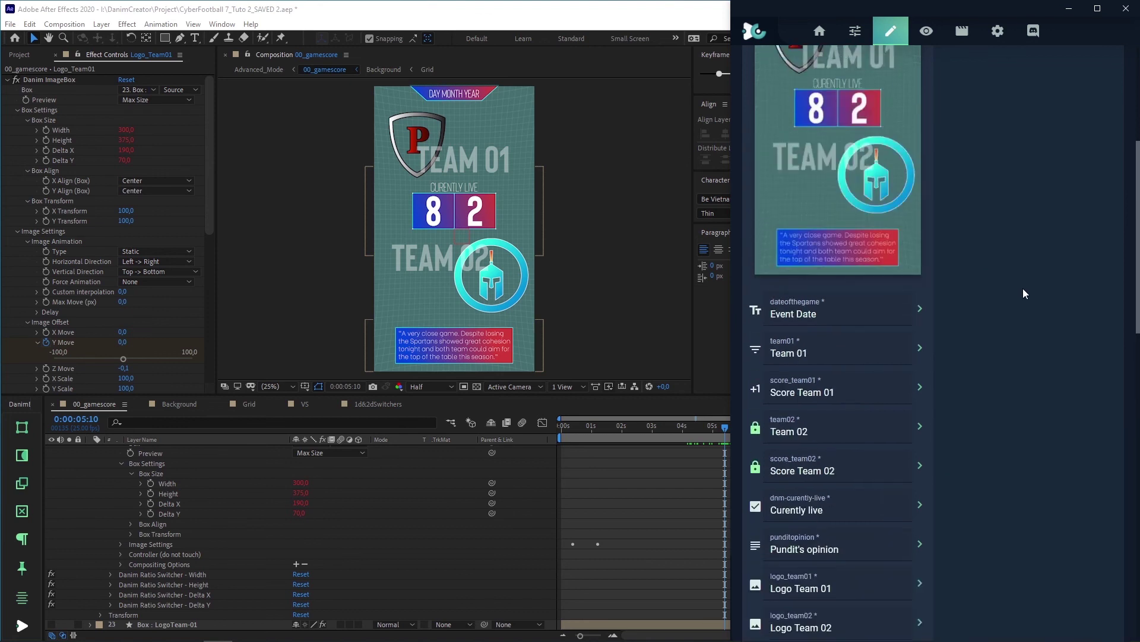
click(1053, 131)
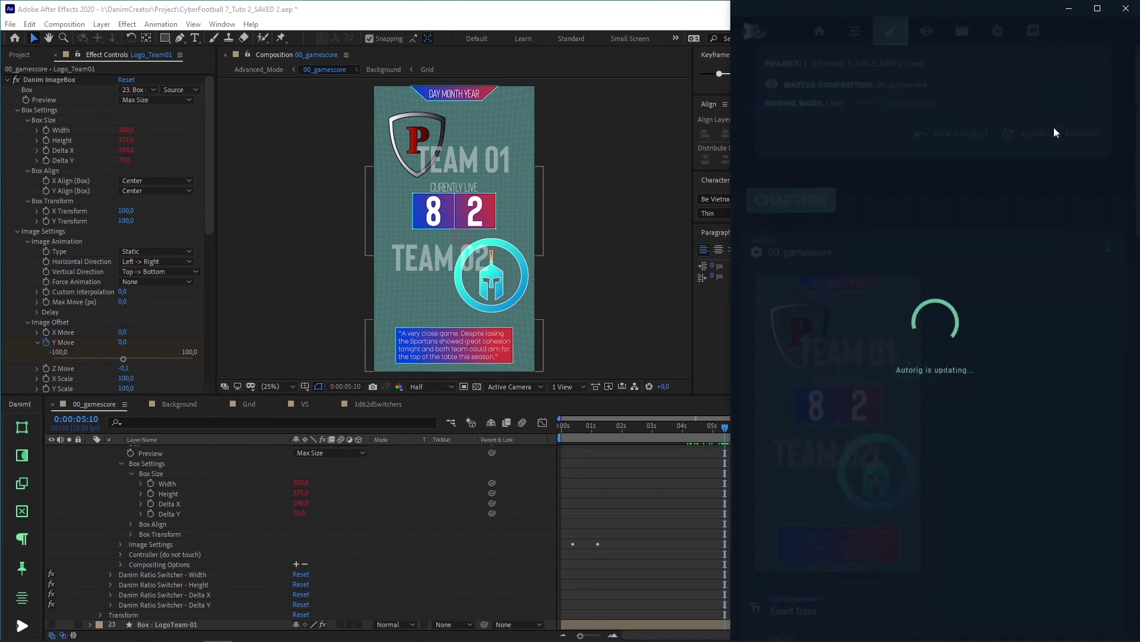
Check the minimum and maximum image dimensions set for each ratio in the Logo Team 01 layer settings.
scroll(999, 360, down, 6)
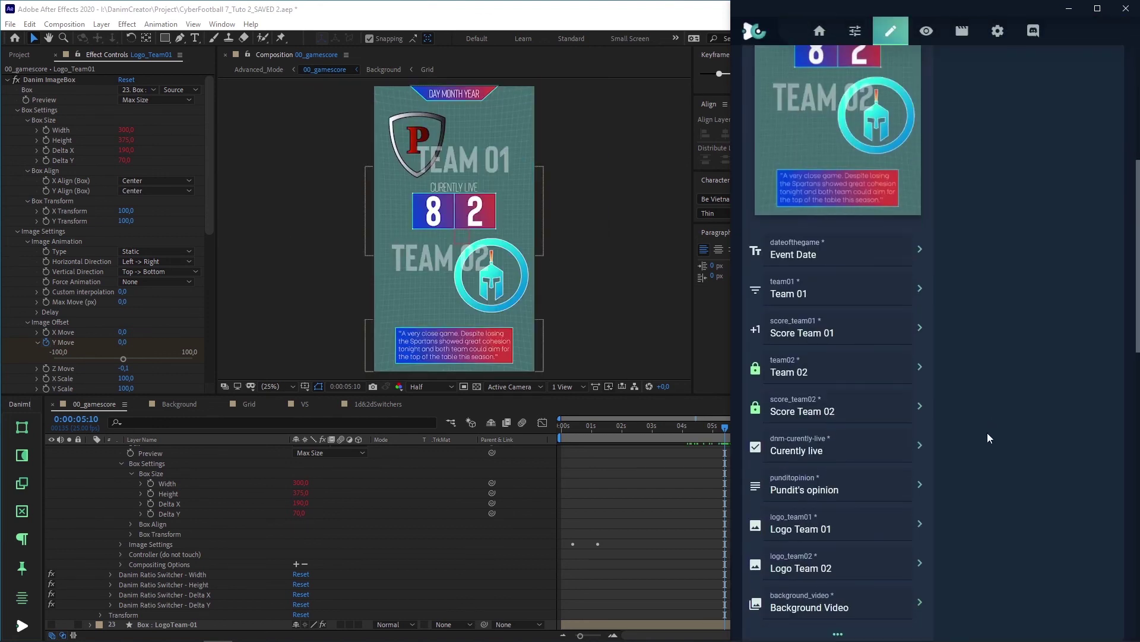
click(924, 532)
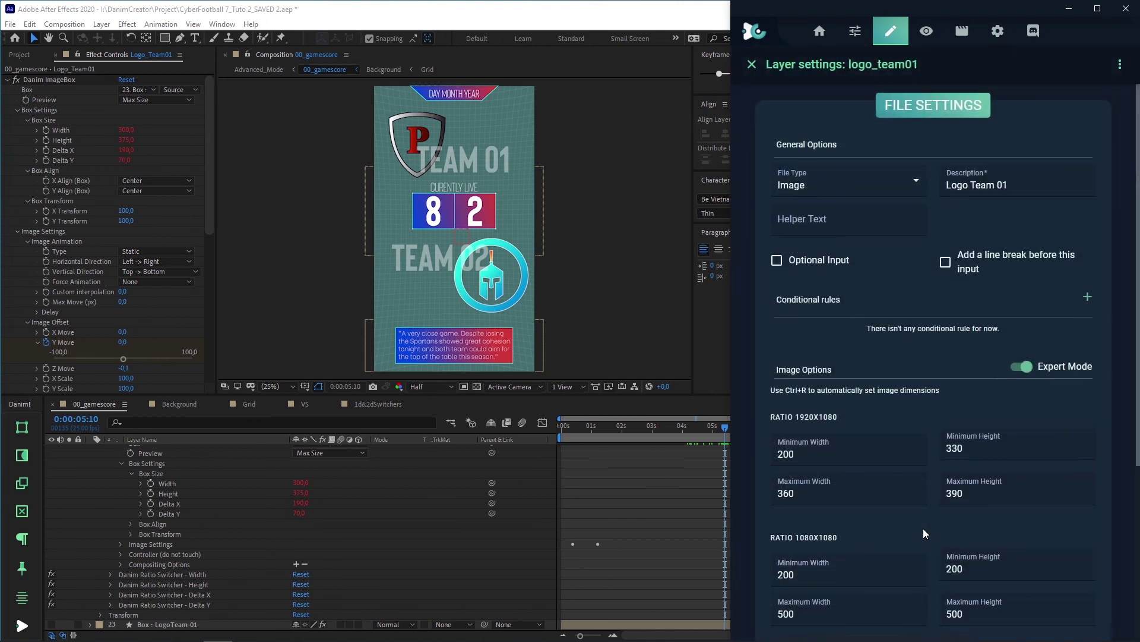
scroll(923, 529, down, 4)
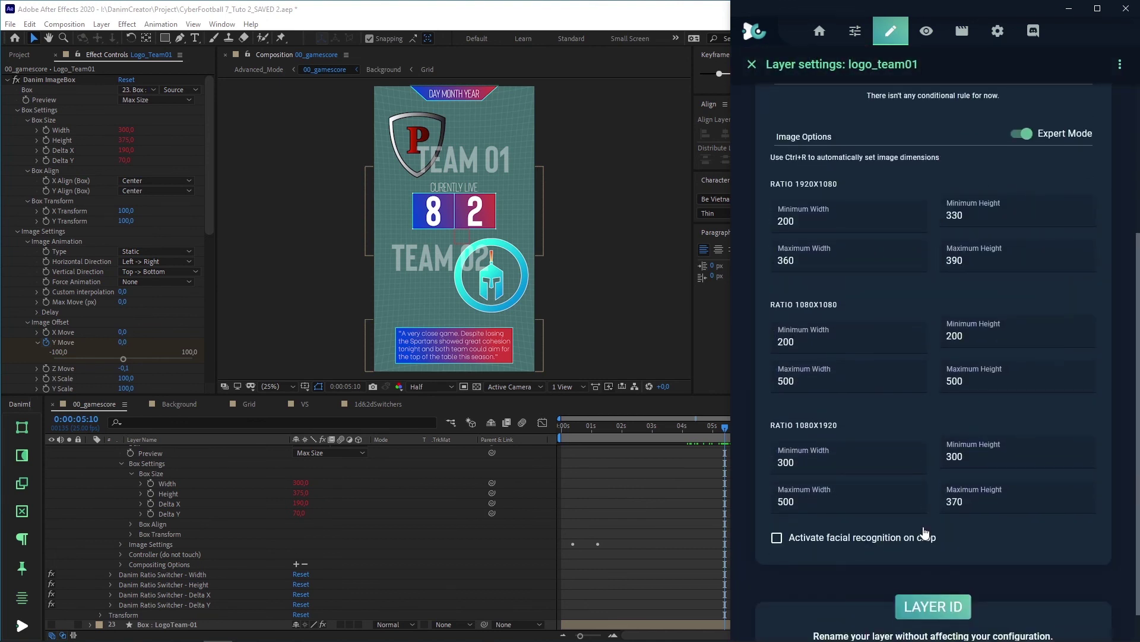
click(752, 65)
Recrop the Logo Team 01 image in the generation form to keep only the right half of the logo.
click(927, 31)
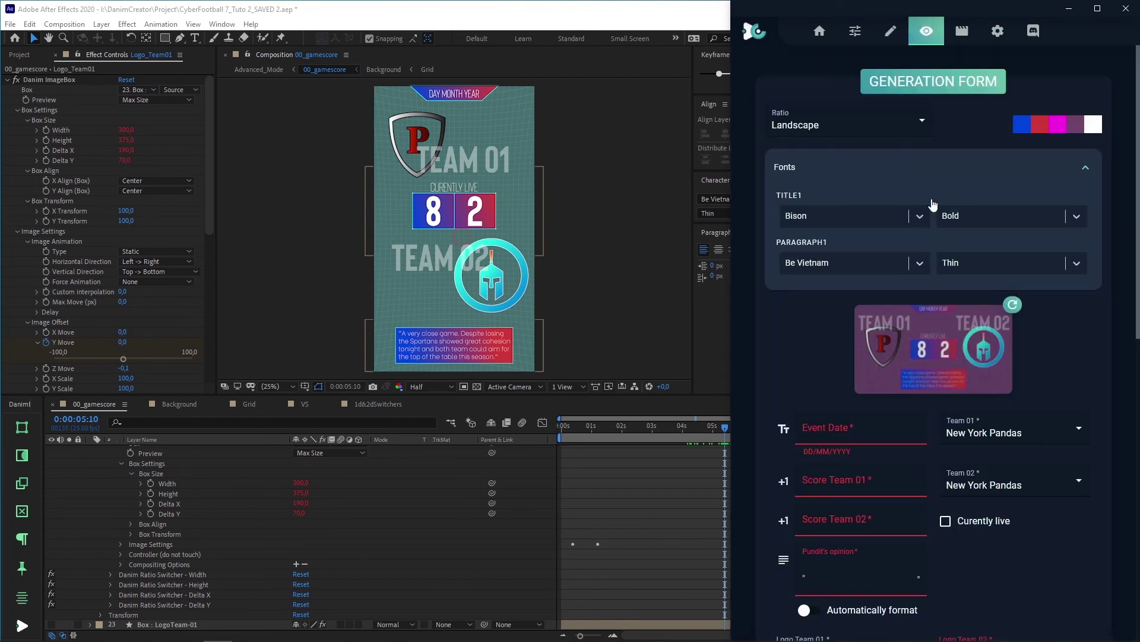
scroll(932, 204, down, 9)
click(843, 177)
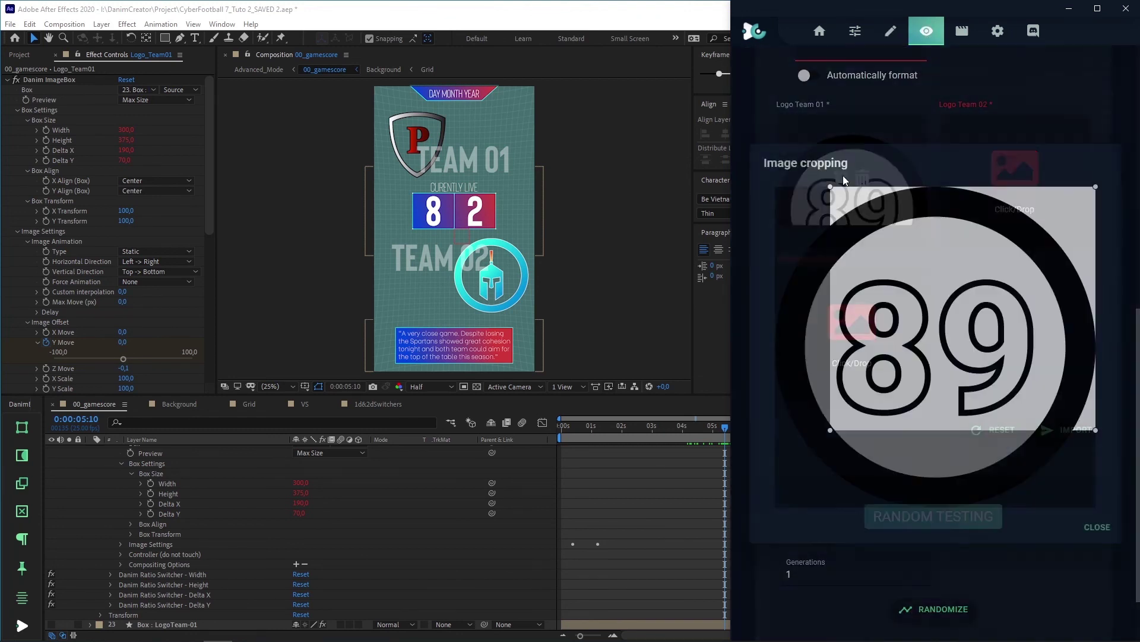
drag(831, 429, 951, 500)
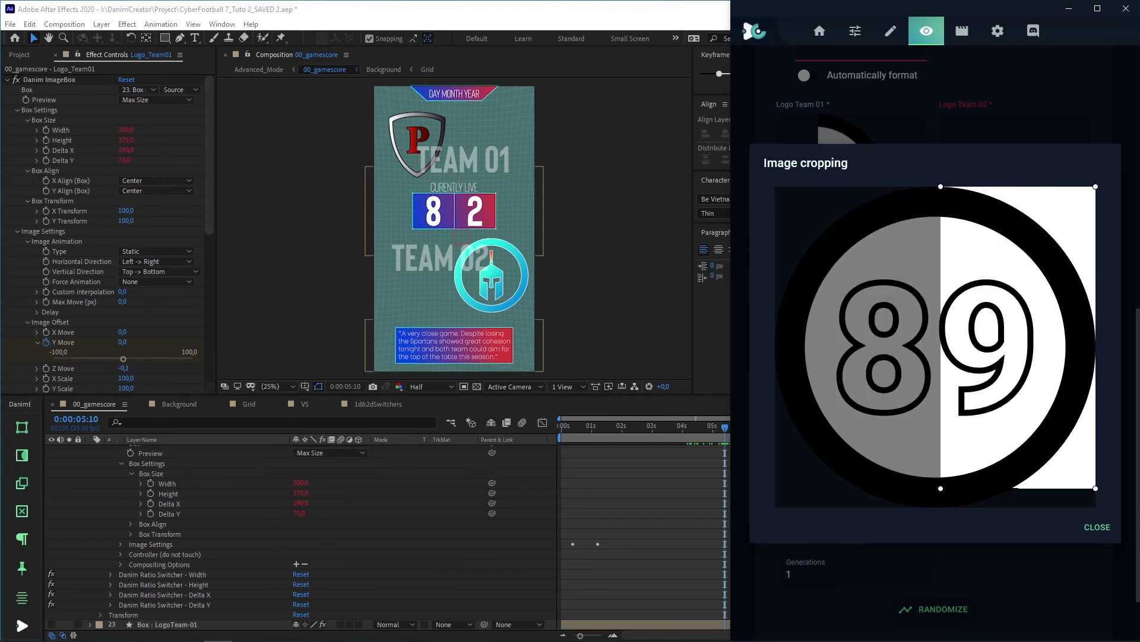
click(1096, 531)
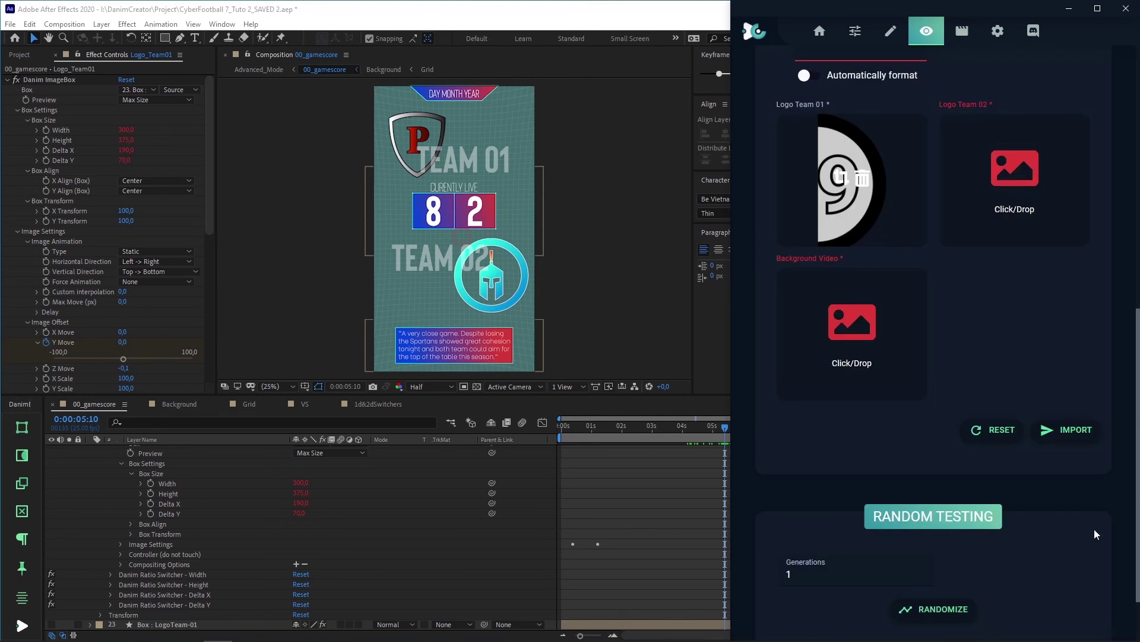